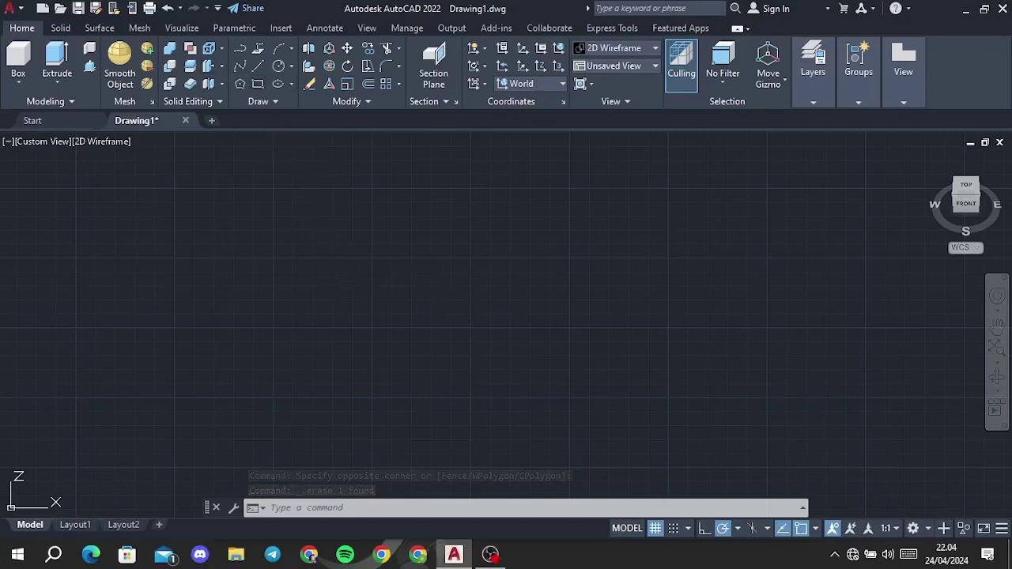
Step: Draw a rectangle 140 wide and 82 high from a picked first corner
click(341, 261)
text(82)
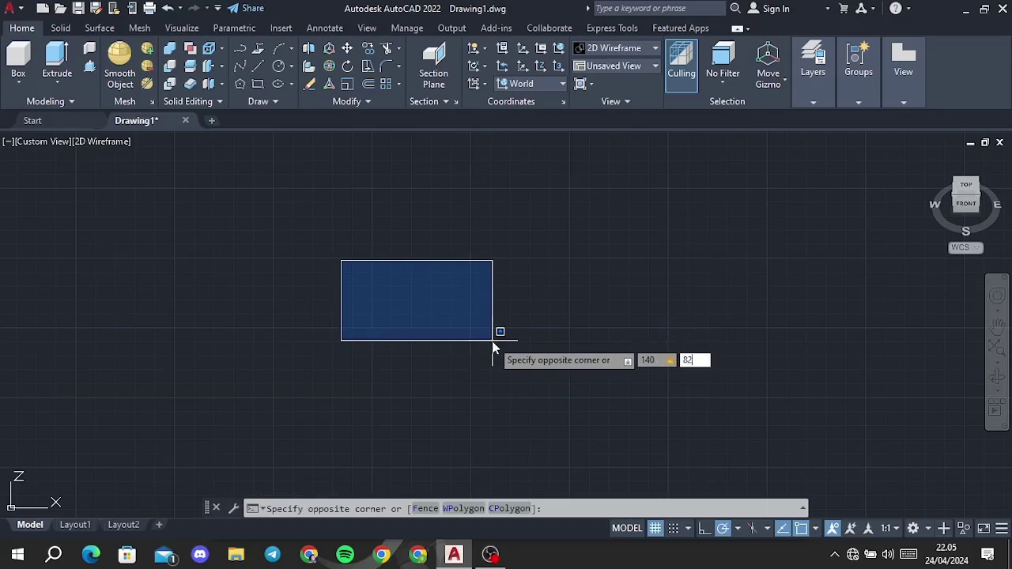
key(Return)
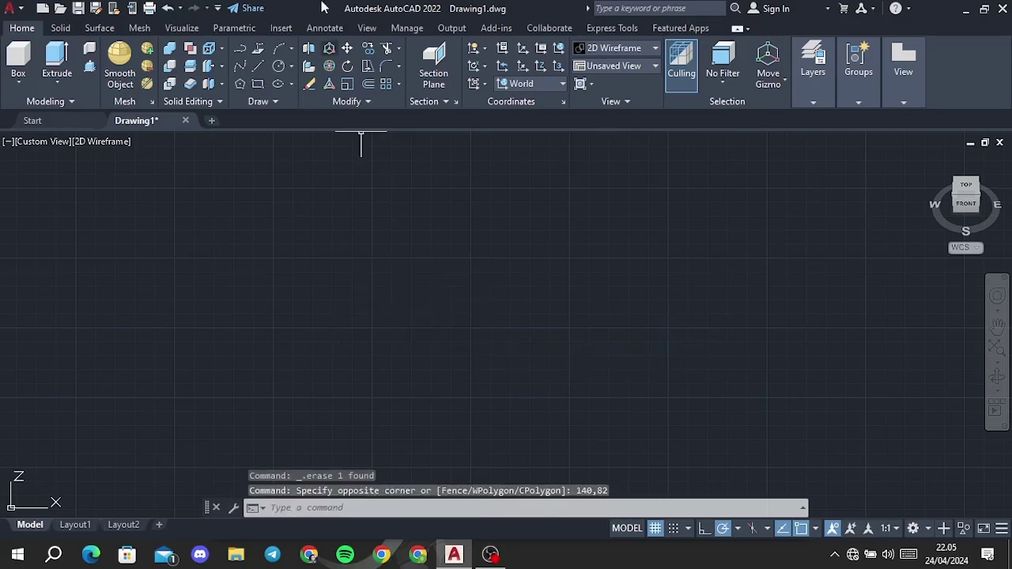
click(257, 84)
click(337, 207)
text(14)
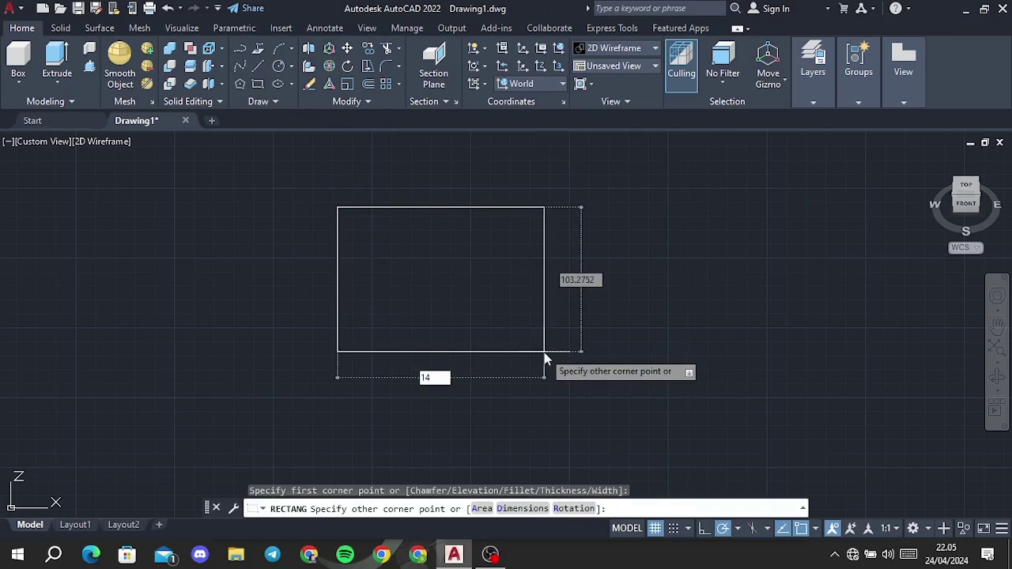
text(0)
key(Tab)
text(8)
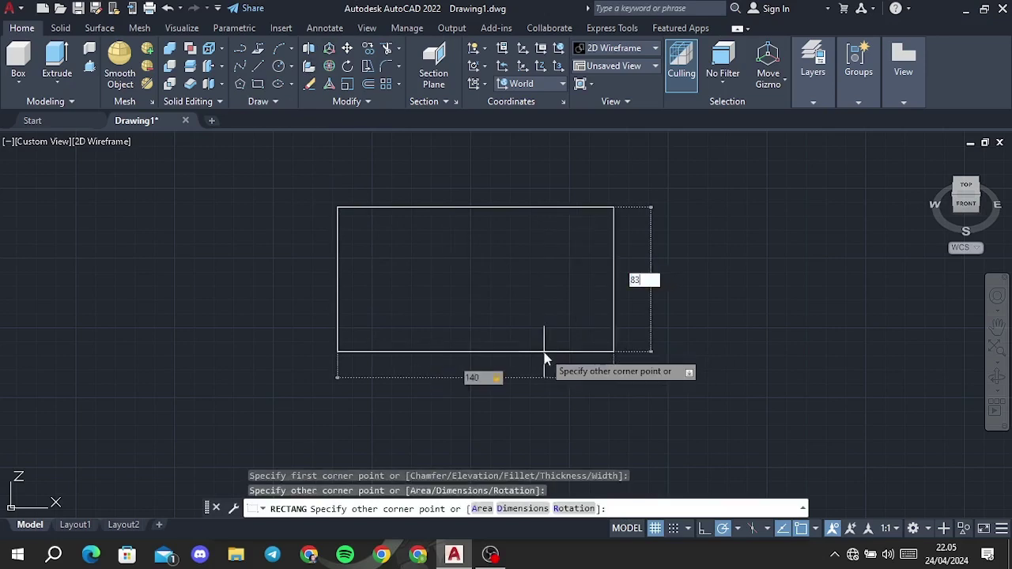
key(Return)
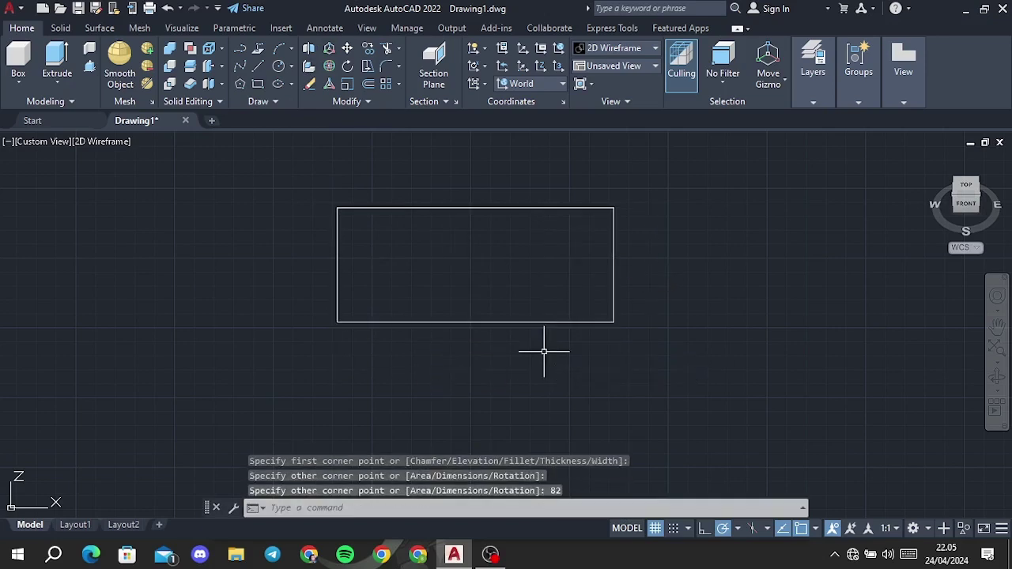
Step: Abandon a first circle attempt, switch to Top view and recentre the rectangle
click(279, 66)
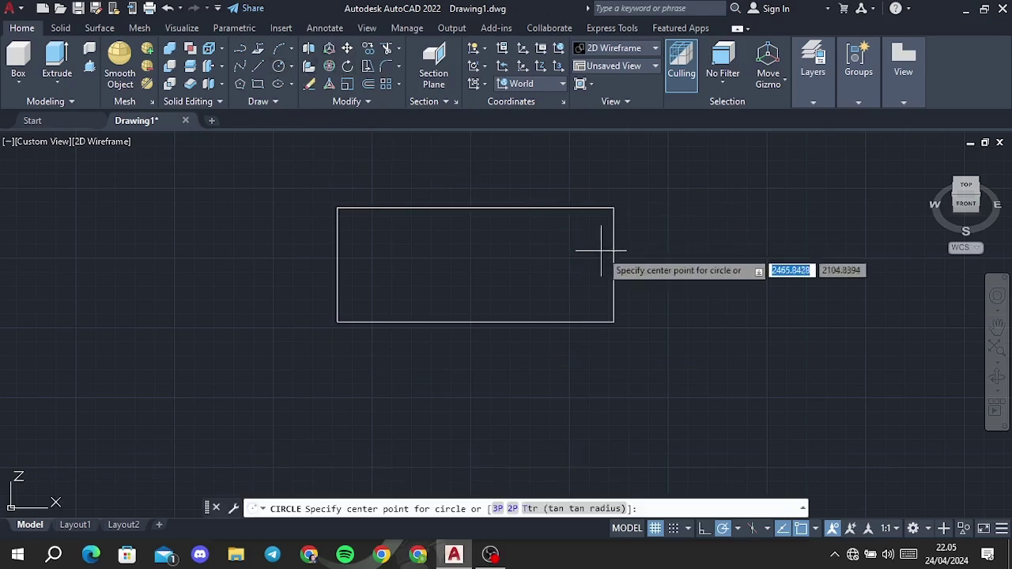
click(614, 264)
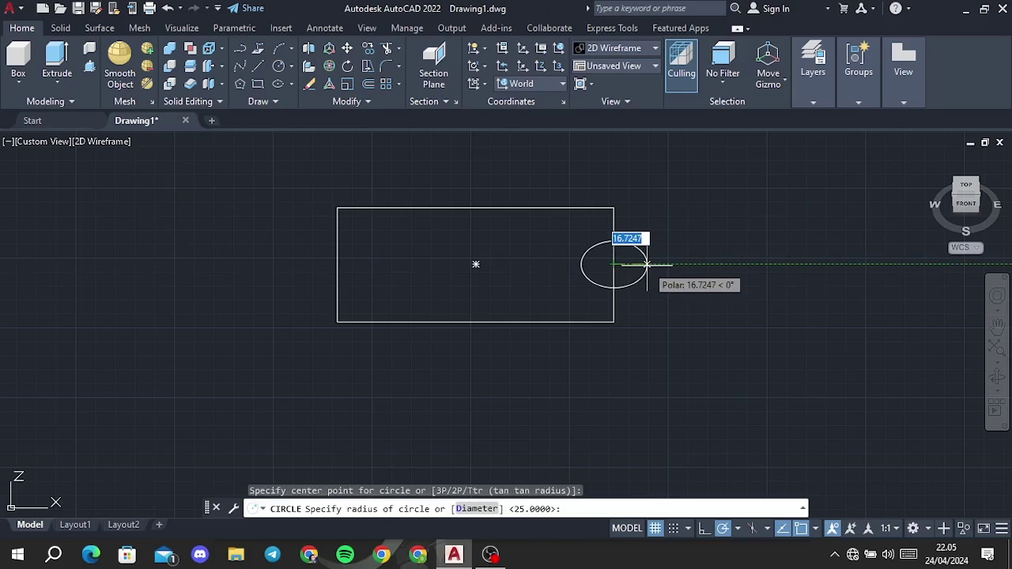
key(Escape)
click(965, 186)
middle_drag(712, 272, 609, 245)
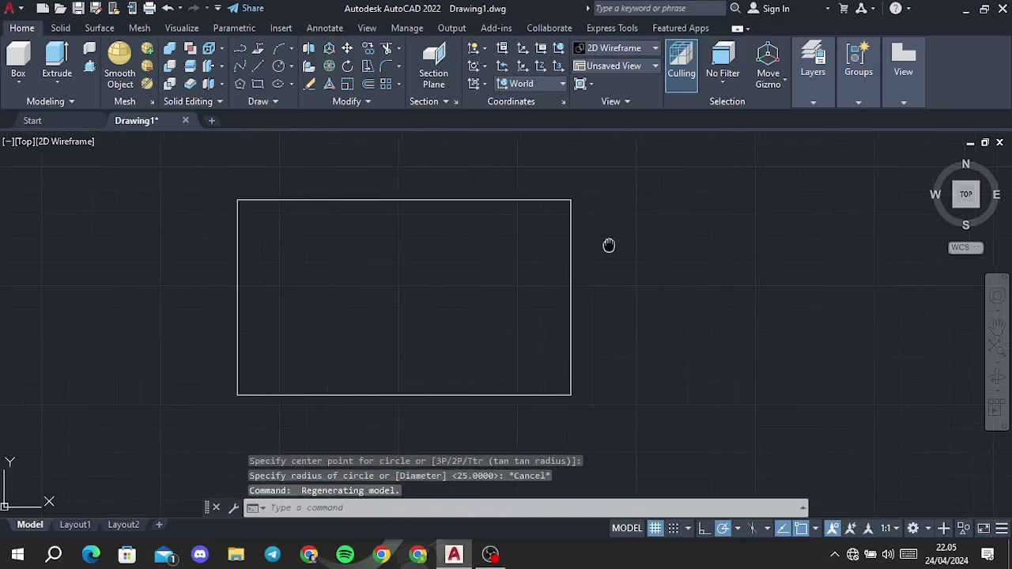
scroll(609, 244, down, 4)
Step: Draw a radius-18 circle and a 22-diameter circle at the right edge's midpoint
click(278, 65)
scroll(661, 282, up, 4)
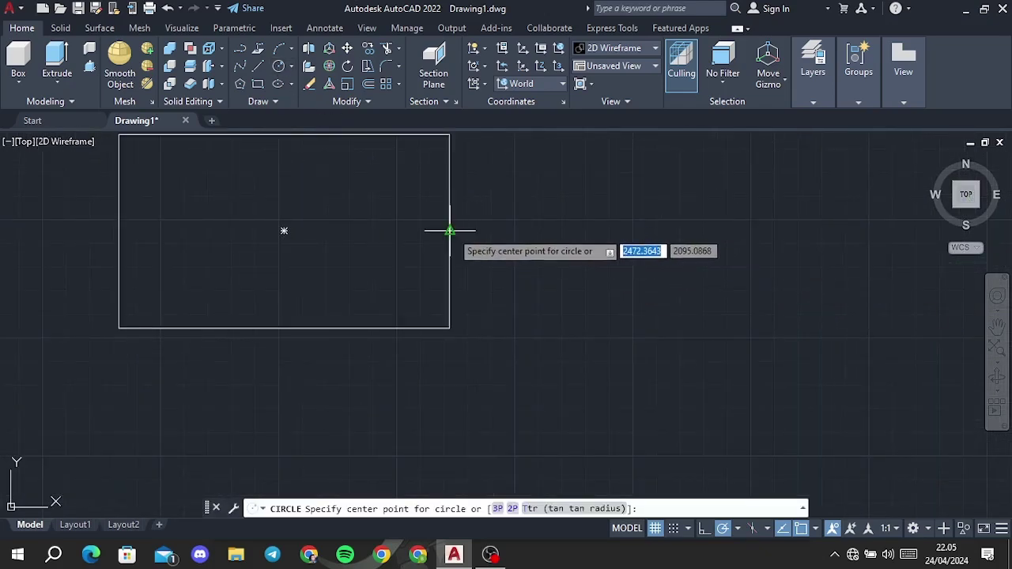
click(449, 231)
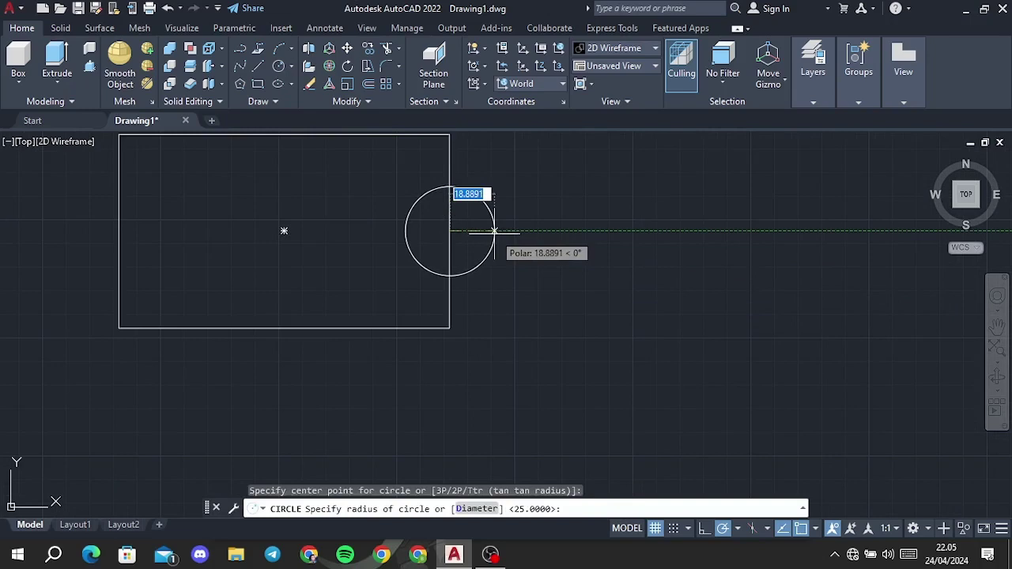
text(18)
key(Return)
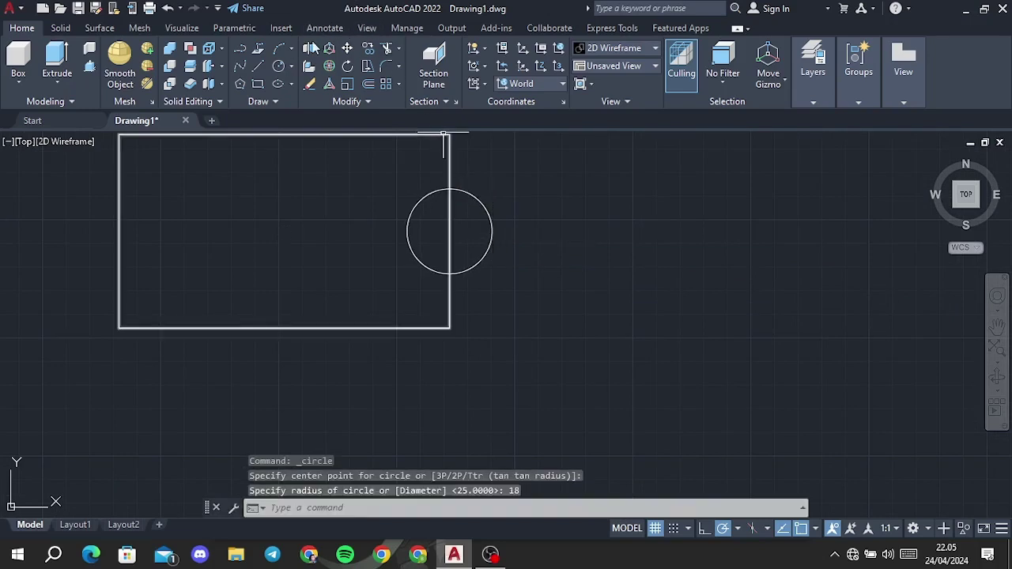
click(293, 67)
click(332, 120)
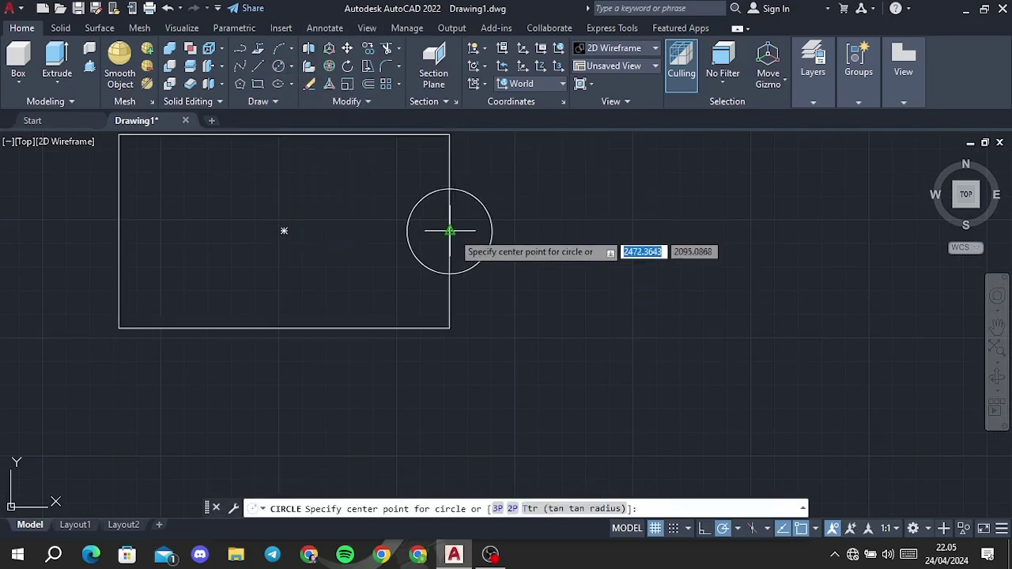
click(450, 231)
text(22)
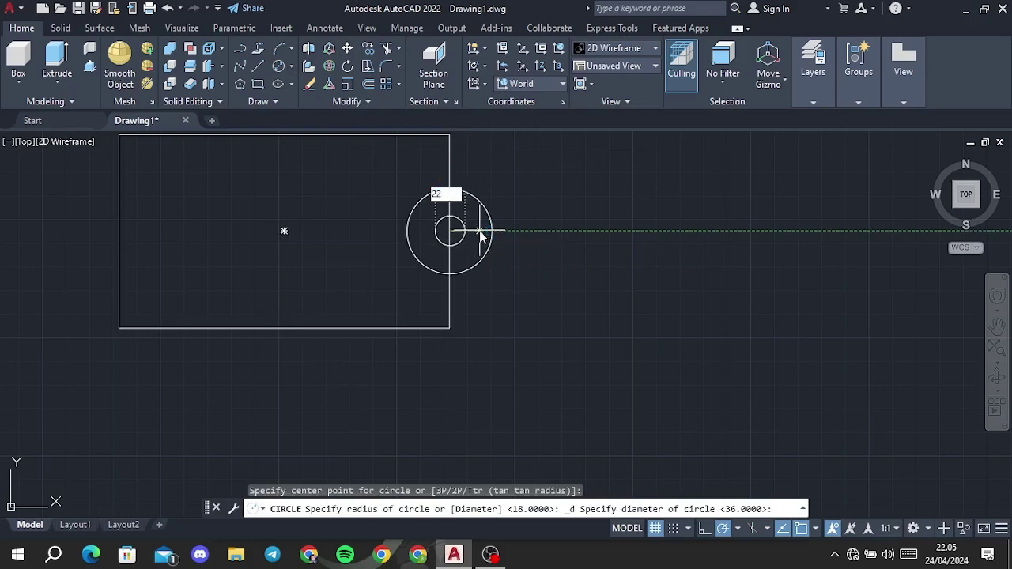
key(Return)
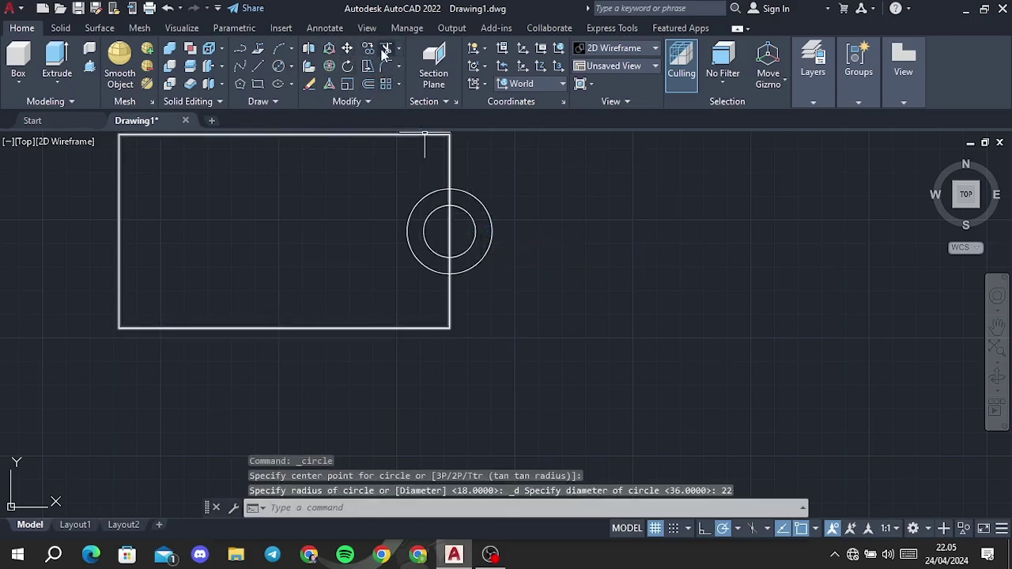
Step: Trim away the radius-18 arc lying inside the rectangle
click(385, 50)
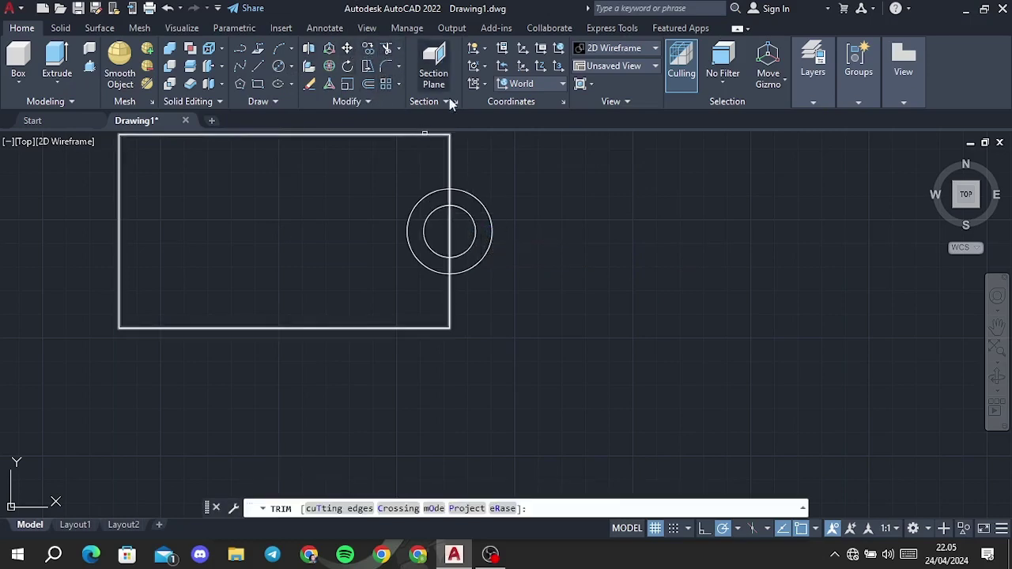
click(407, 218)
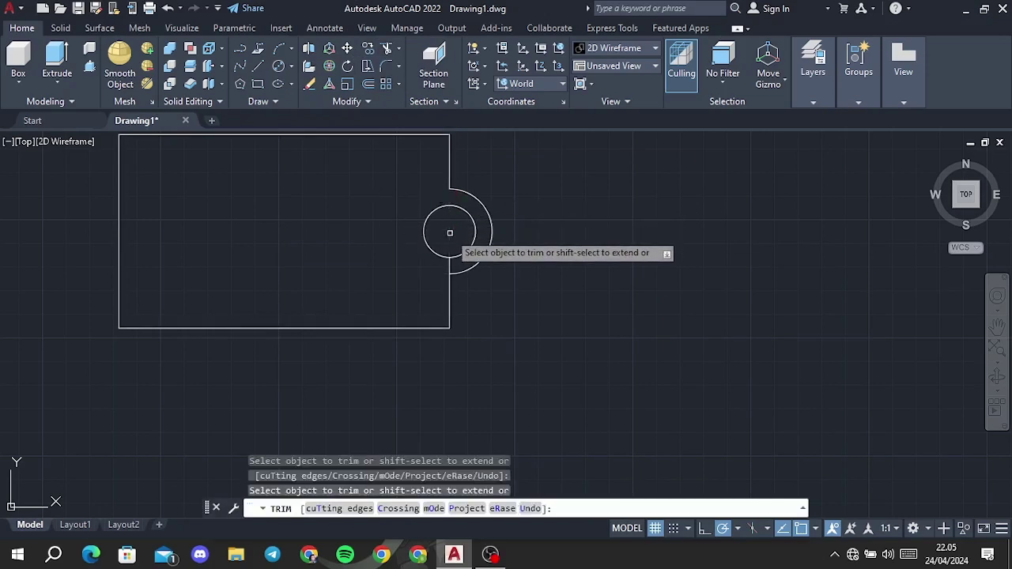
key(Escape)
scroll(525, 260, down, 4)
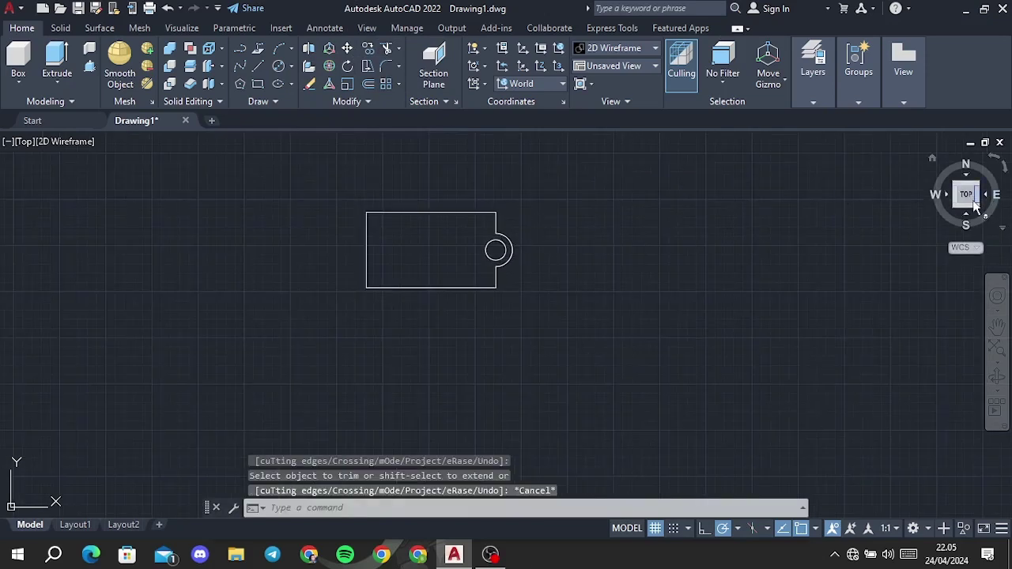
Step: Press-pull the plate outline 15 units into a solid in the isometric view
drag(965, 194, 774, 316)
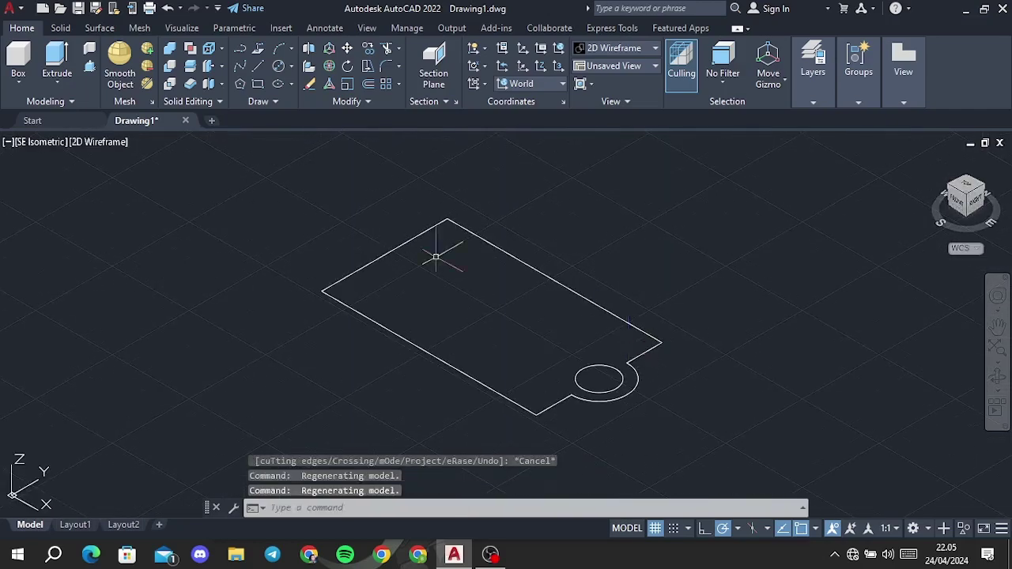
click(90, 68)
click(542, 350)
text(15)
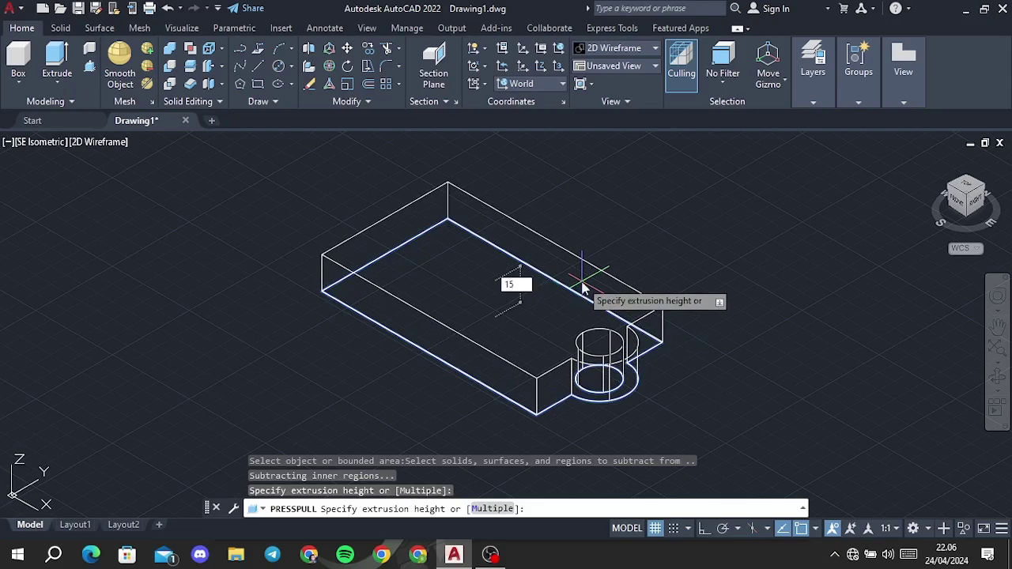
key(Return)
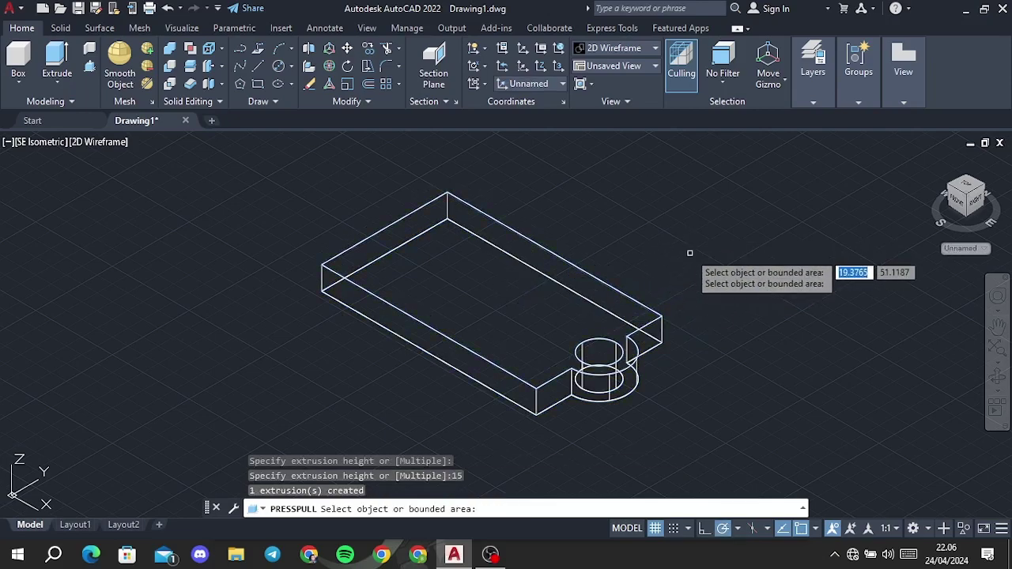
middle_drag(685, 259, 515, 226)
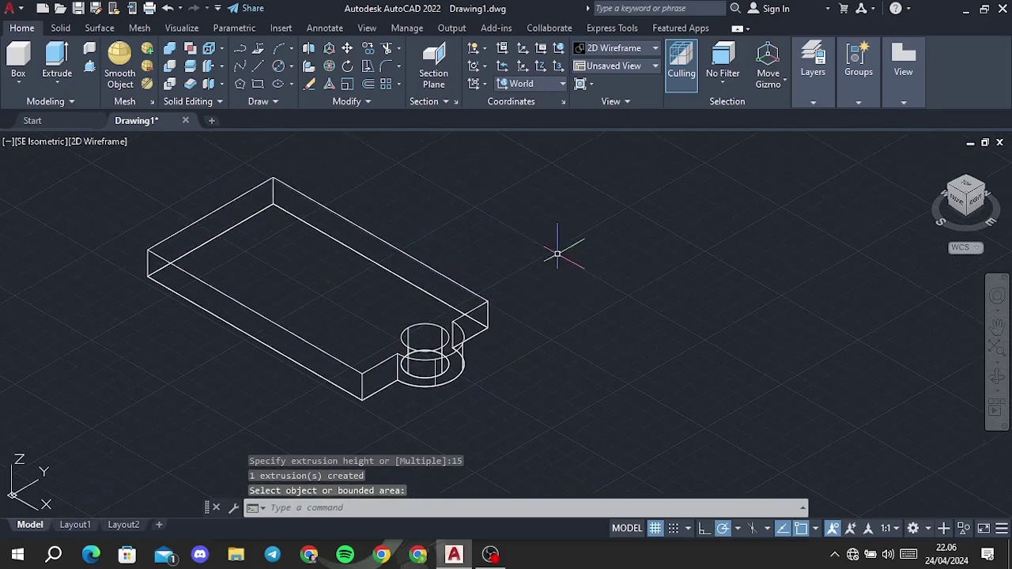
key(Escape)
Step: Draw a 140 by 12 strip rectangle from the block's top-face corner
click(256, 84)
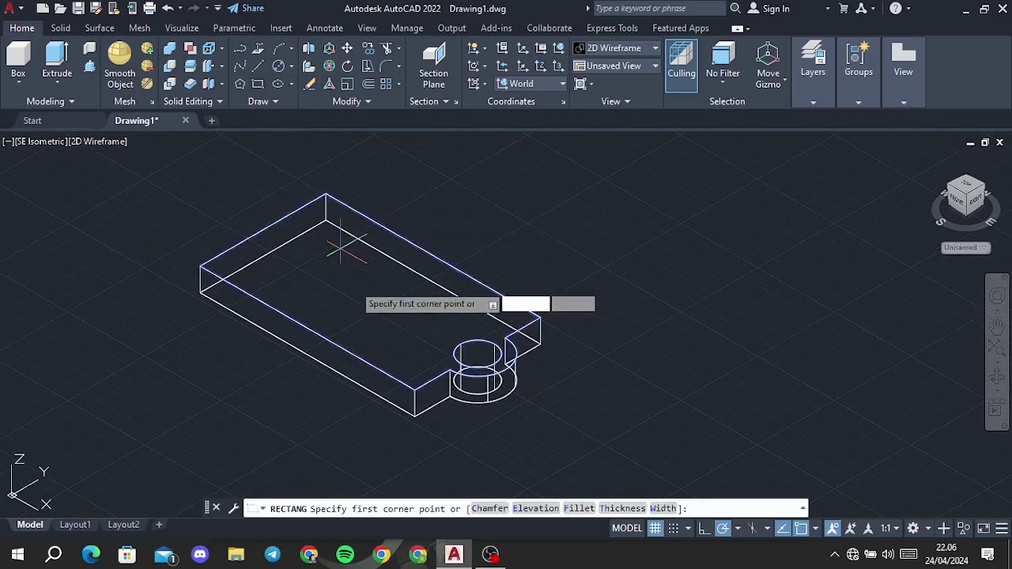
scroll(414, 383, up, 4)
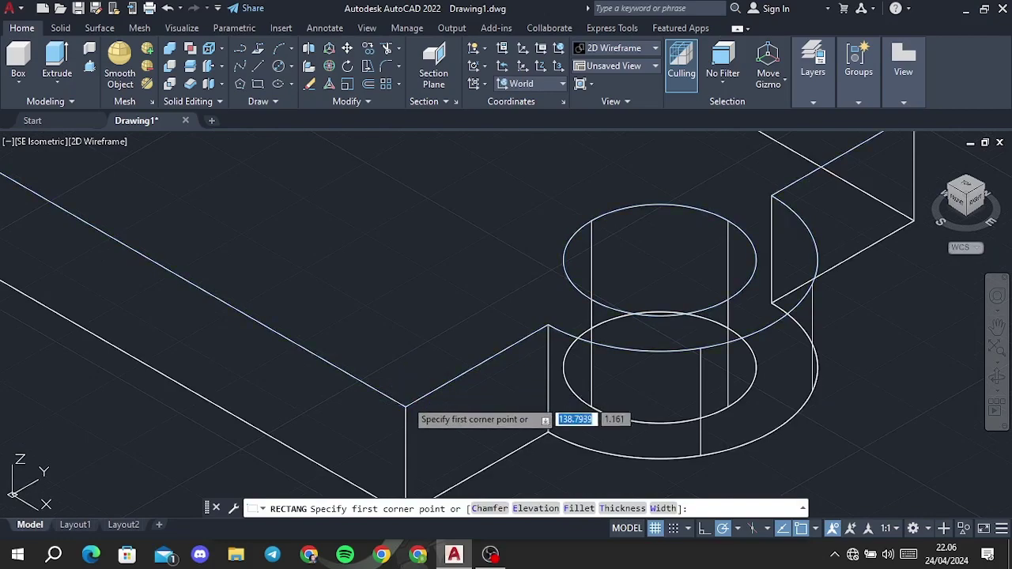
click(405, 405)
scroll(370, 293, down, 4)
middle_drag(371, 293, 449, 383)
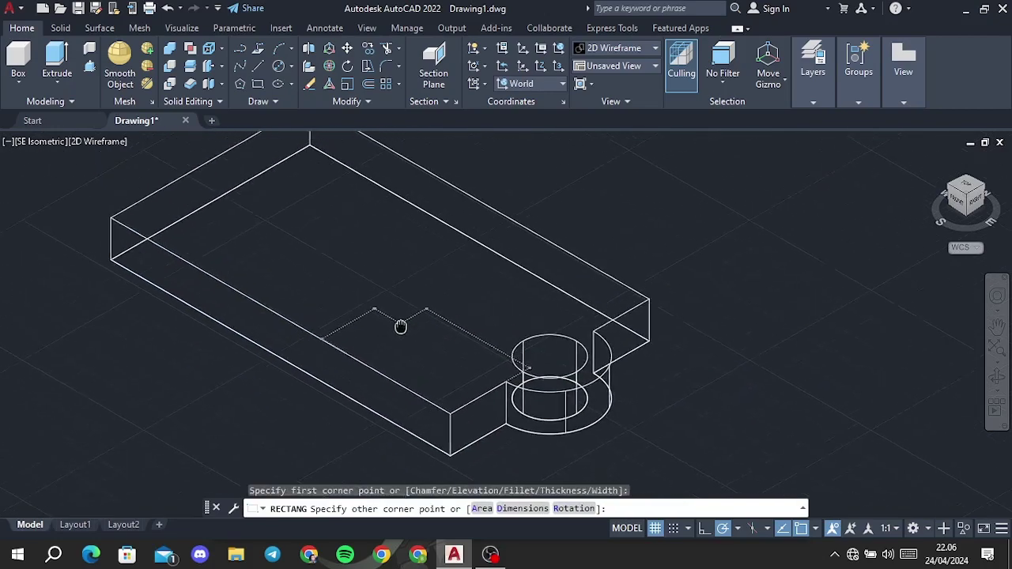
text(14)
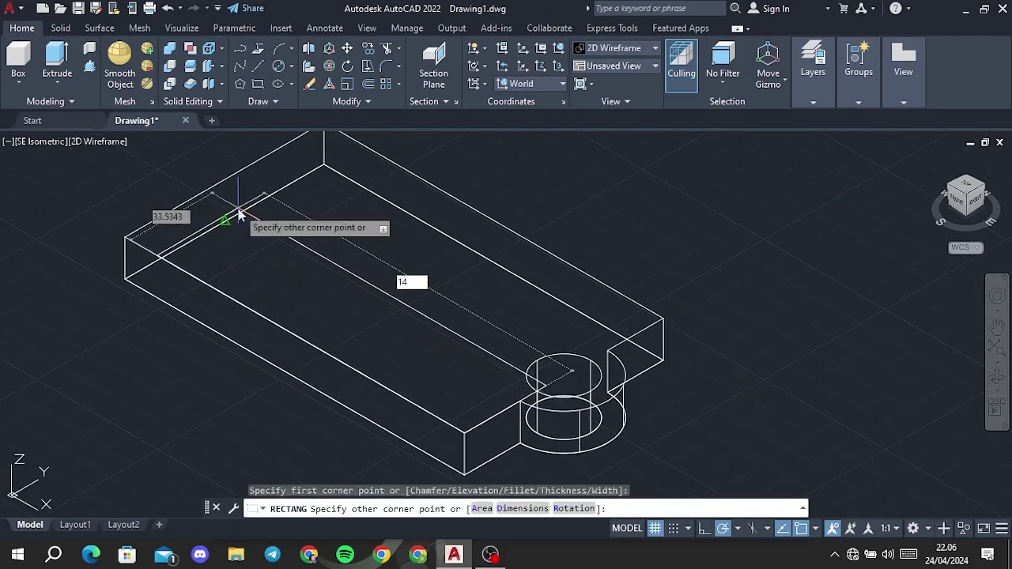
text(0)
key(Tab)
text(12)
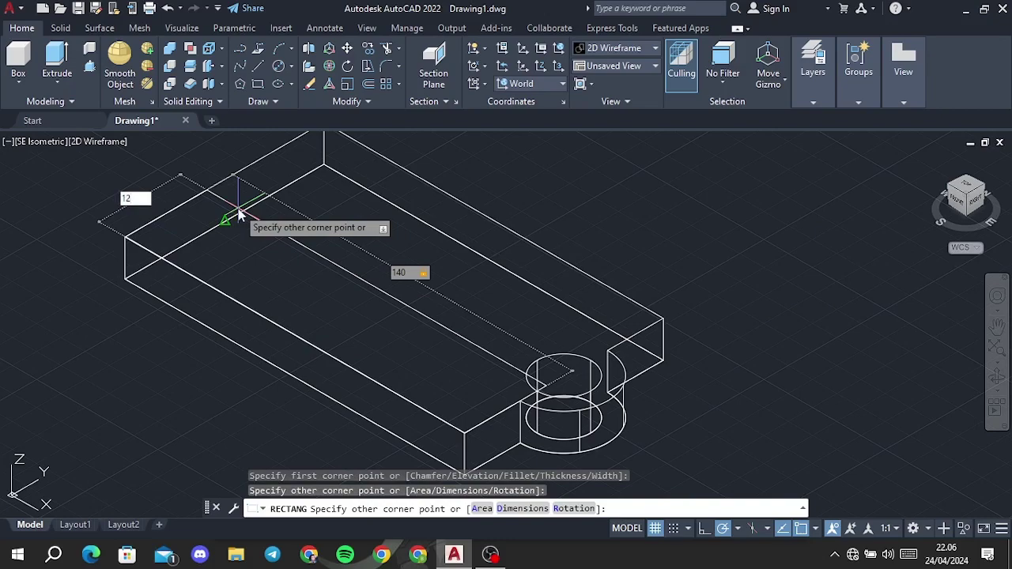
key(Return)
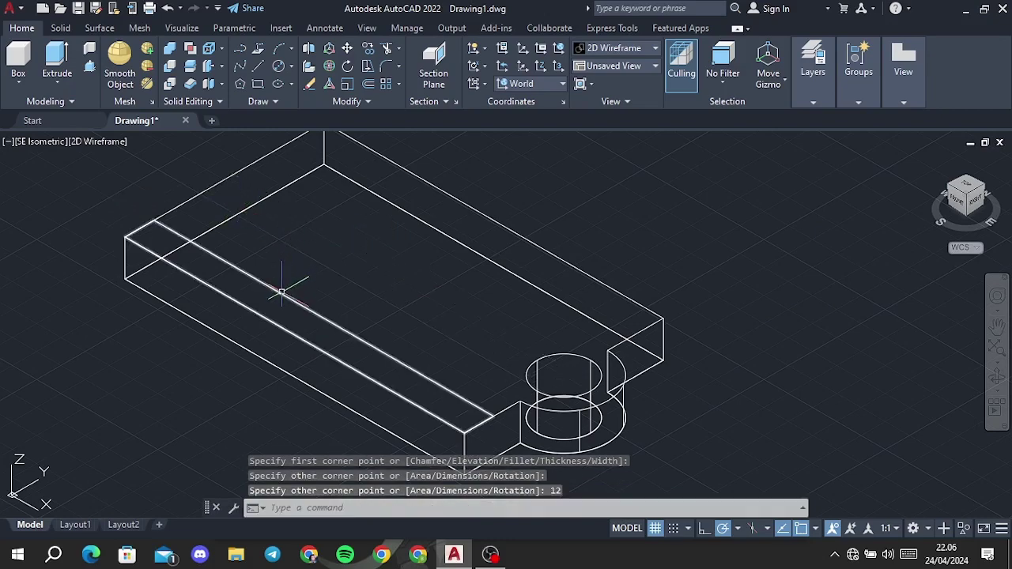
Step: Mirror the strip onto the opposite long edge, keeping the original
click(284, 289)
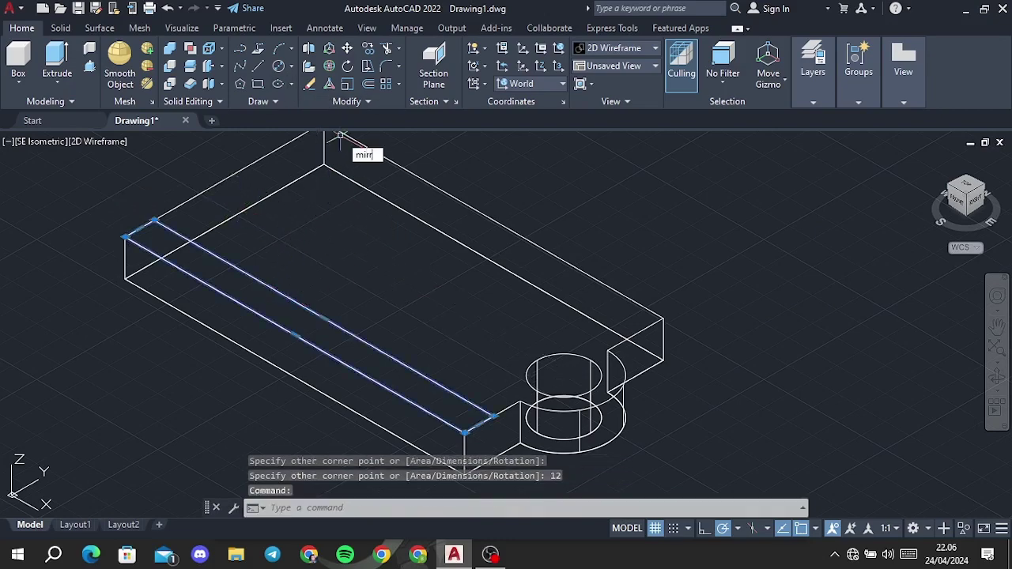
click(394, 174)
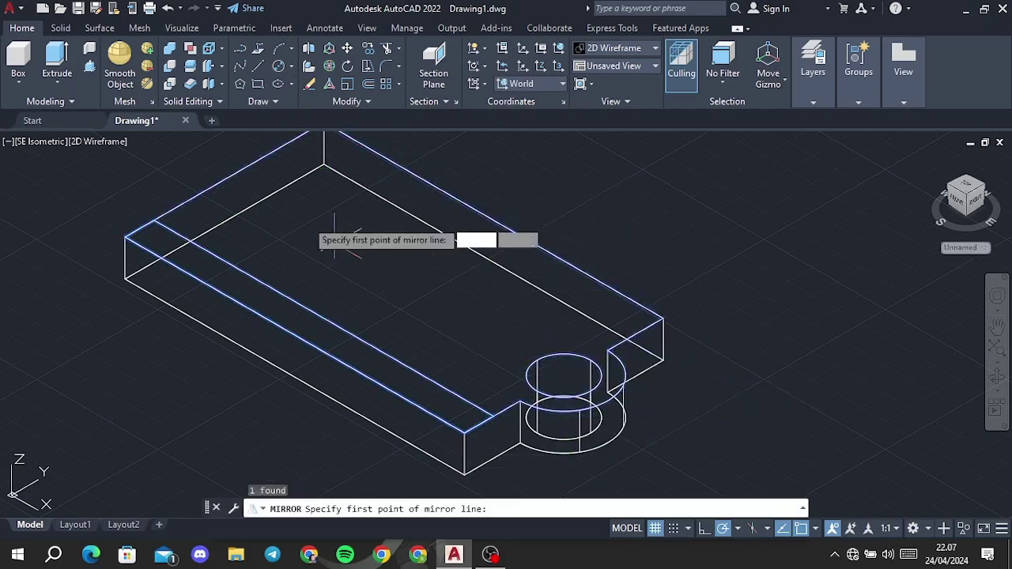
click(225, 221)
click(322, 280)
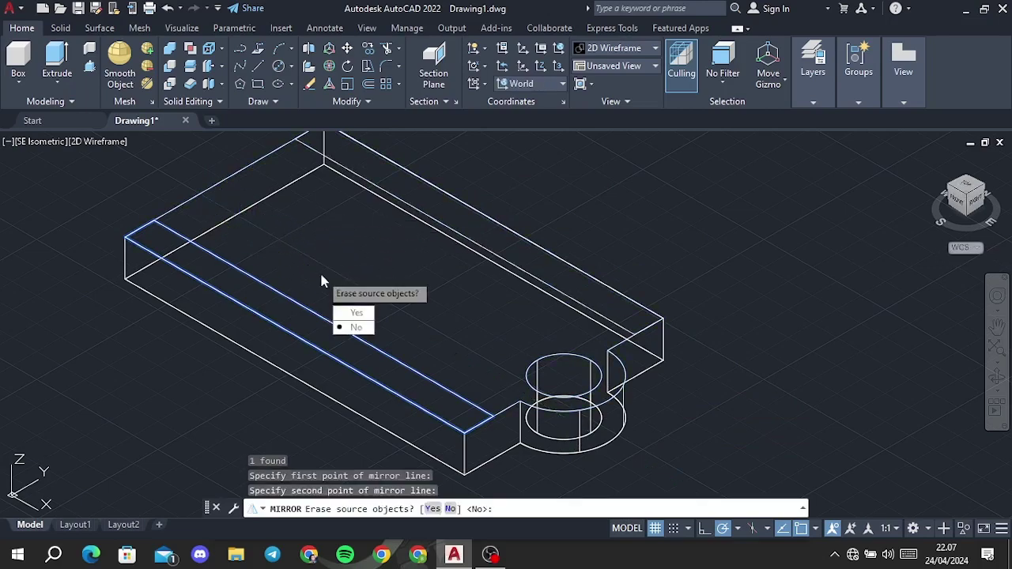
click(362, 328)
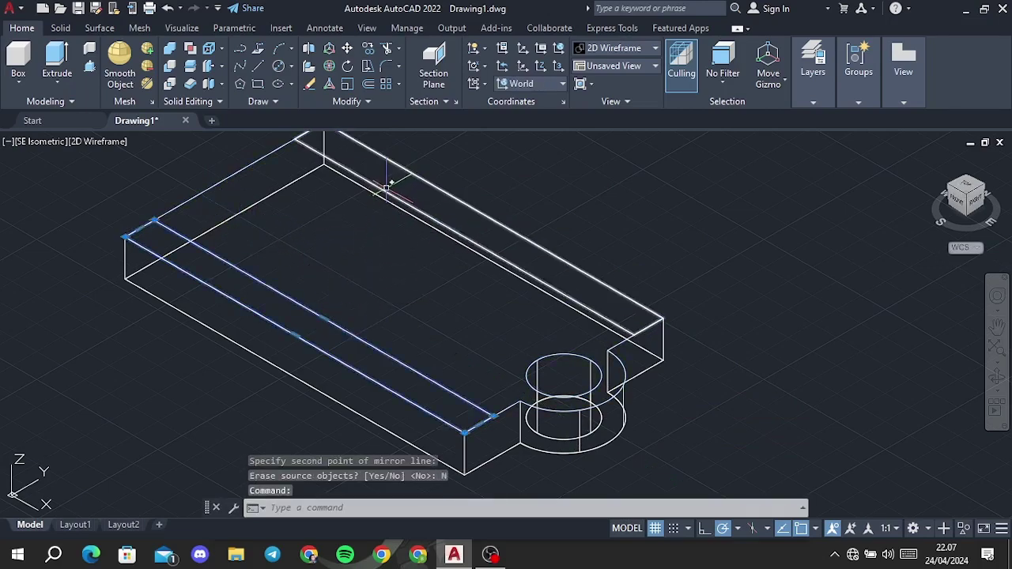
click(291, 142)
Step: Press-pull the far and near 12-wide strips up 13 units into rails
click(92, 68)
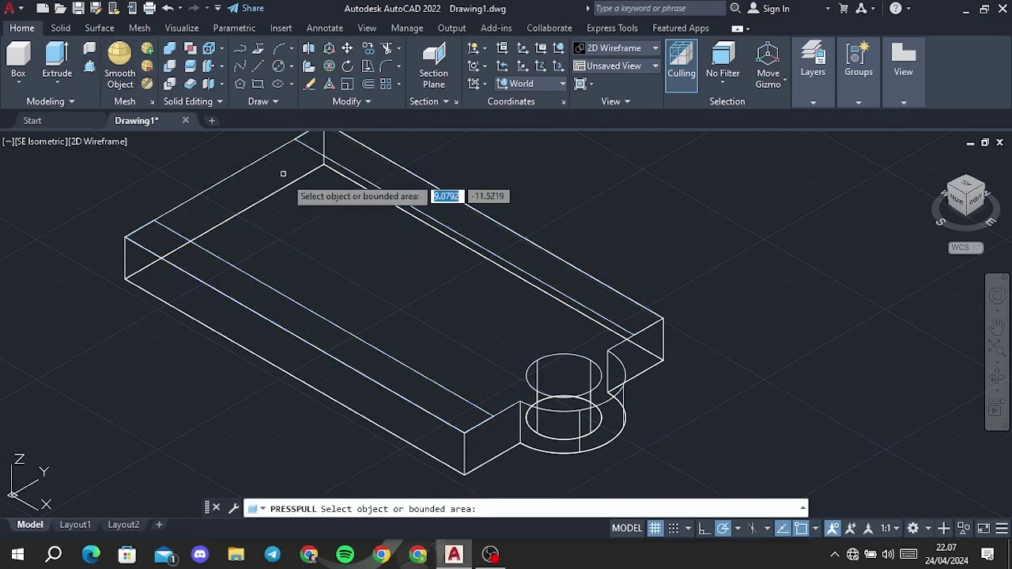
click(357, 169)
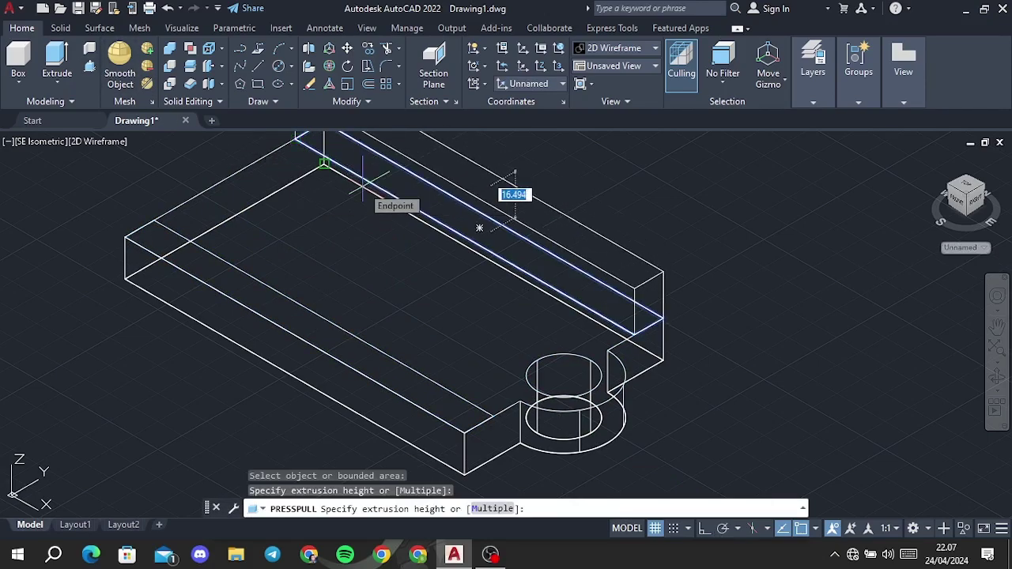
text(1)
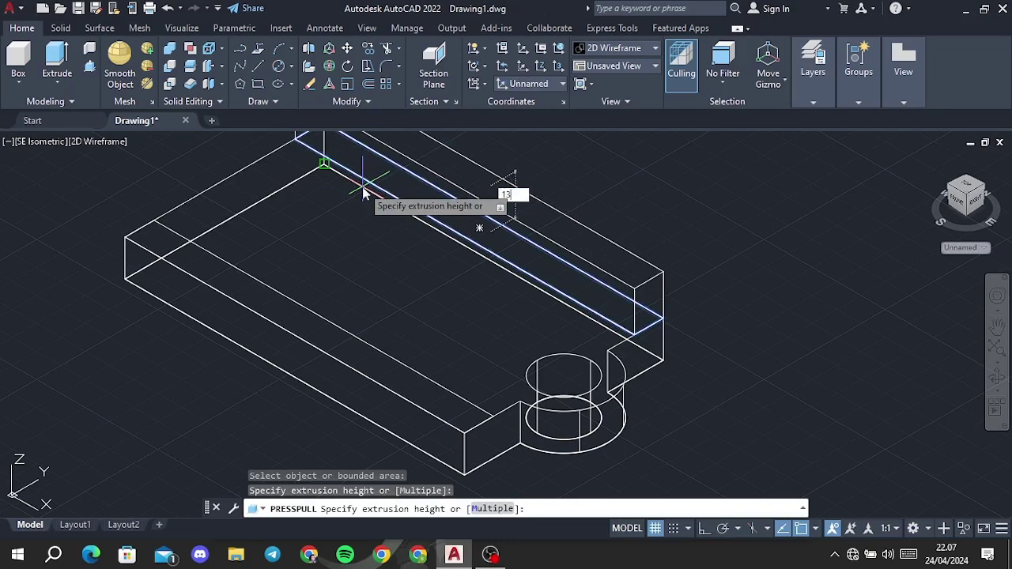
text(3)
key(Return)
click(309, 326)
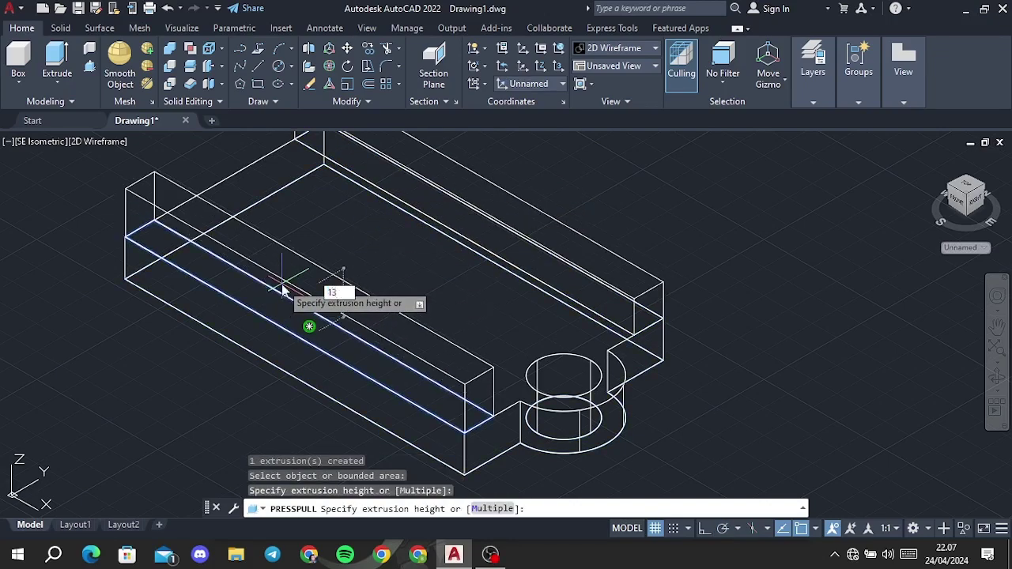
key(Return)
key(Escape)
scroll(352, 261, down, 2)
middle_drag(348, 237, 353, 282)
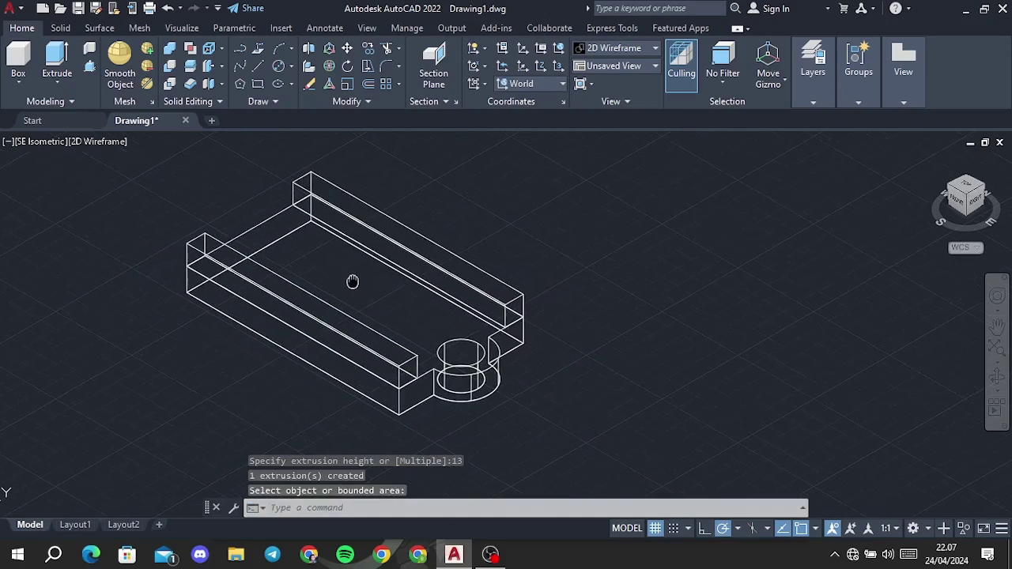
Step: Switch to Top view and draw a 50 by 54 rectangle beside the plate
click(963, 204)
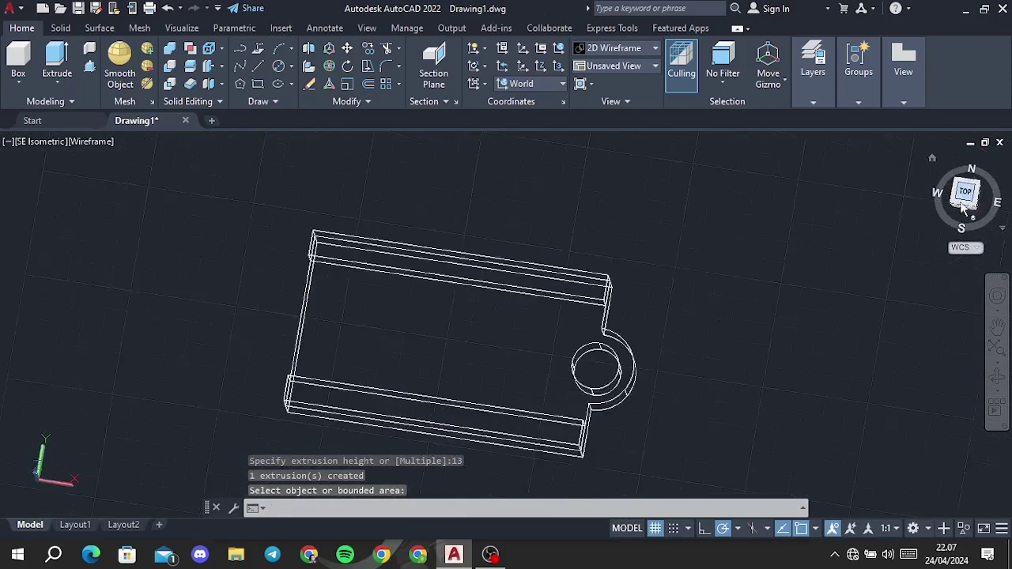
click(963, 204)
middle_drag(720, 261, 739, 264)
middle_click(739, 264)
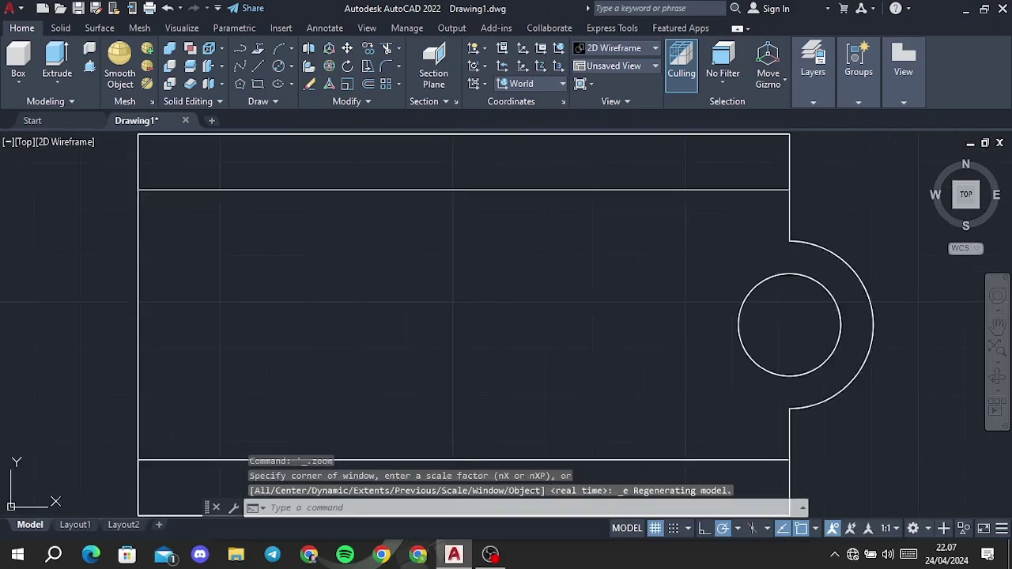
scroll(386, 251, down, 4)
middle_drag(574, 261, 360, 250)
click(258, 84)
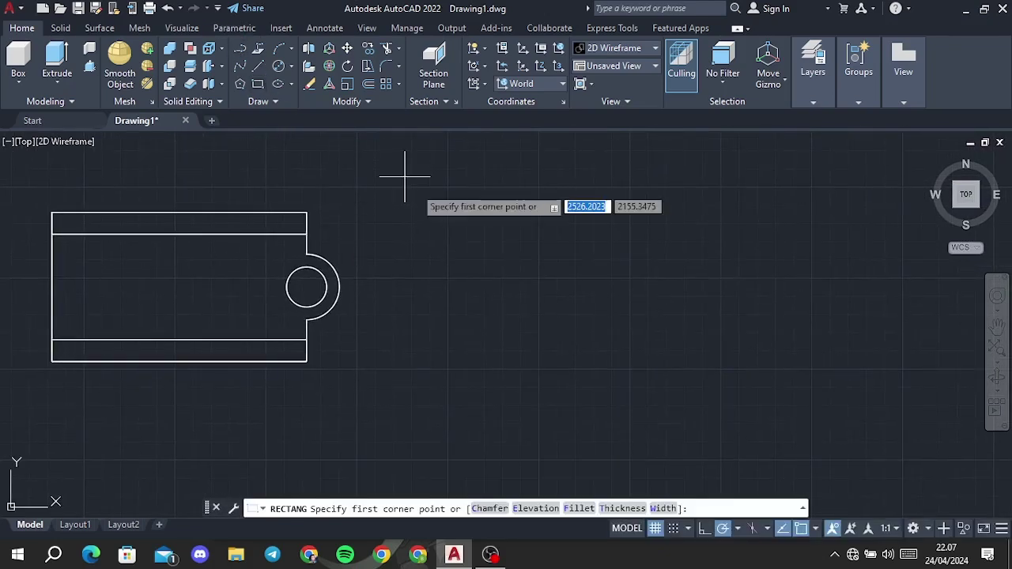
click(440, 235)
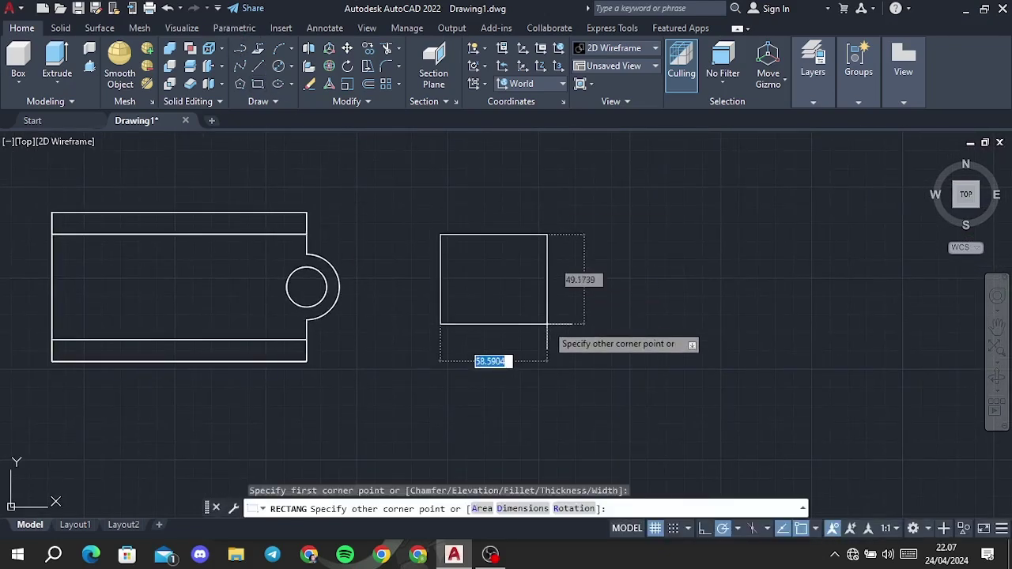
key(Tab)
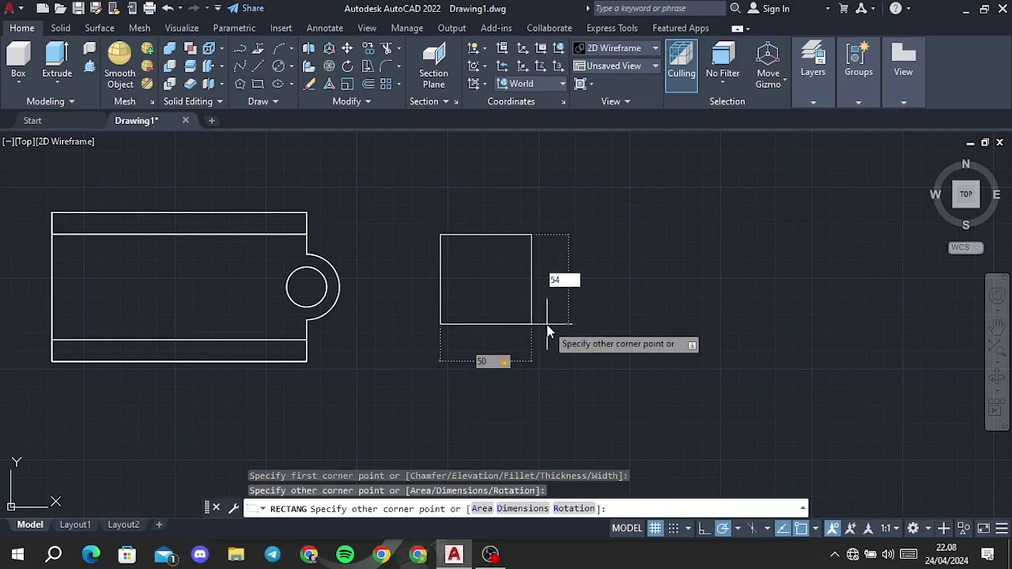
key(Return)
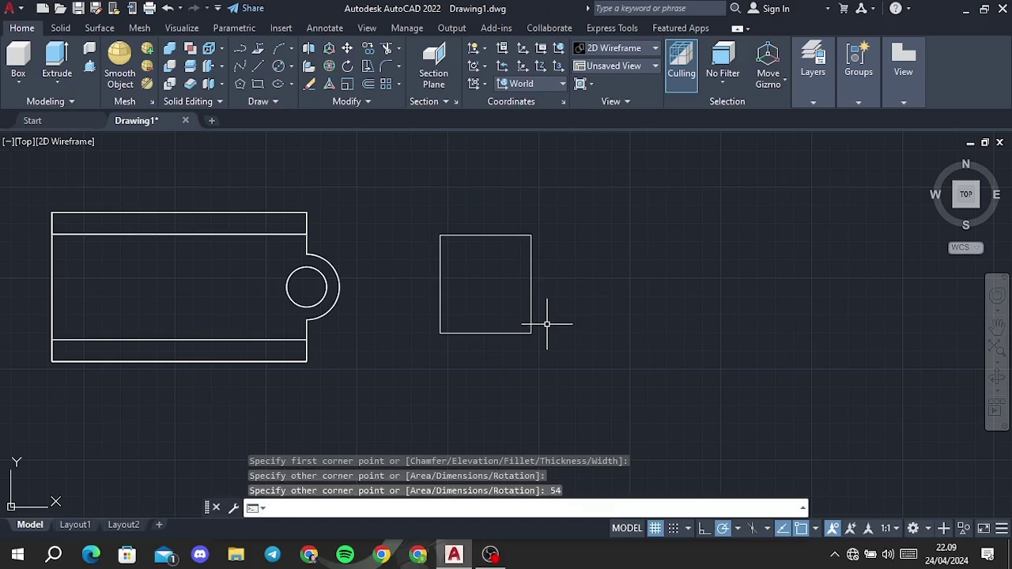
Step: Draw a 28-diameter circle and a radius-25 circle at the rectangle's top midpoint
click(277, 67)
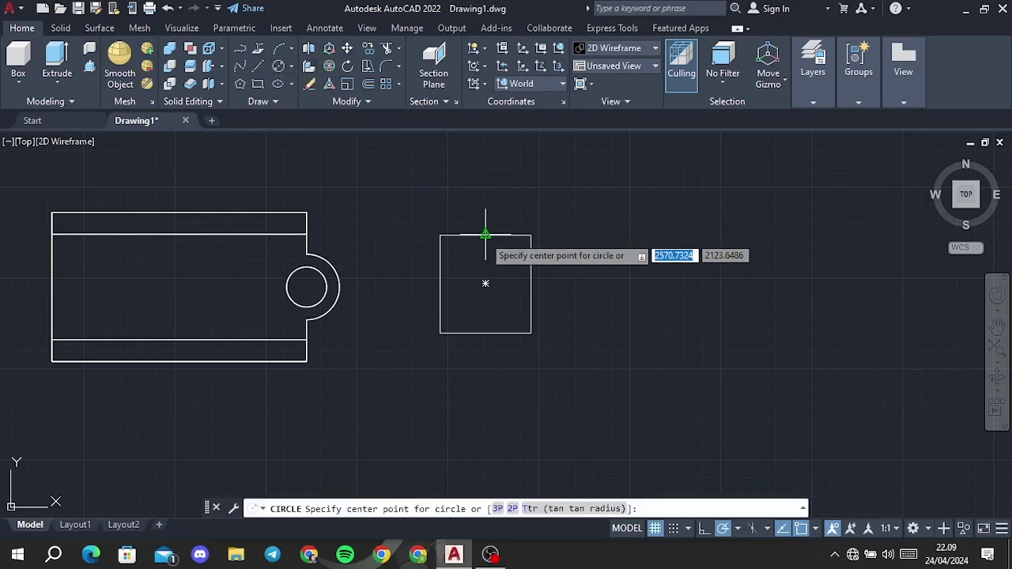
click(486, 234)
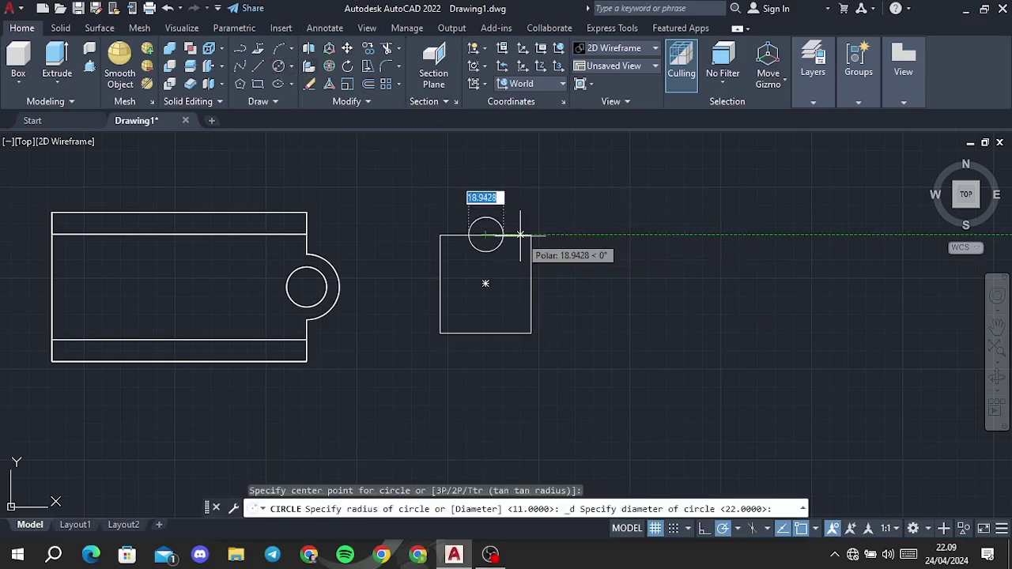
text(2)
key(Return)
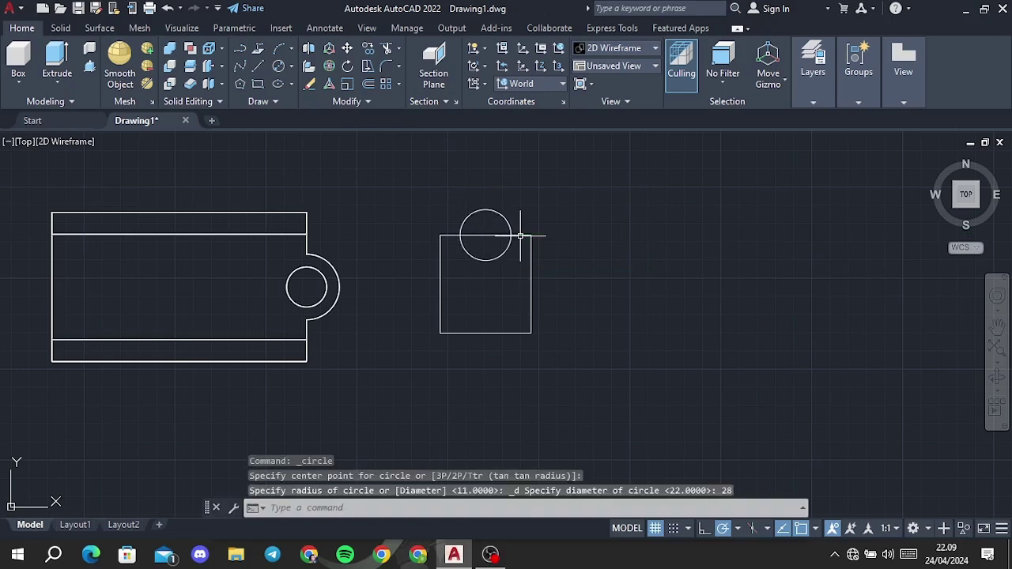
click(292, 68)
click(330, 103)
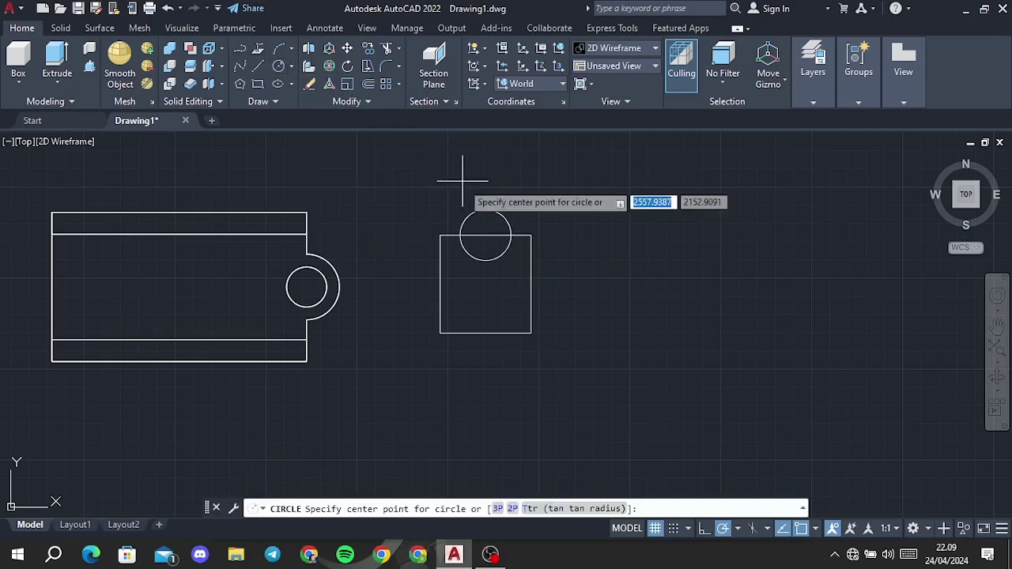
click(486, 234)
text(35)
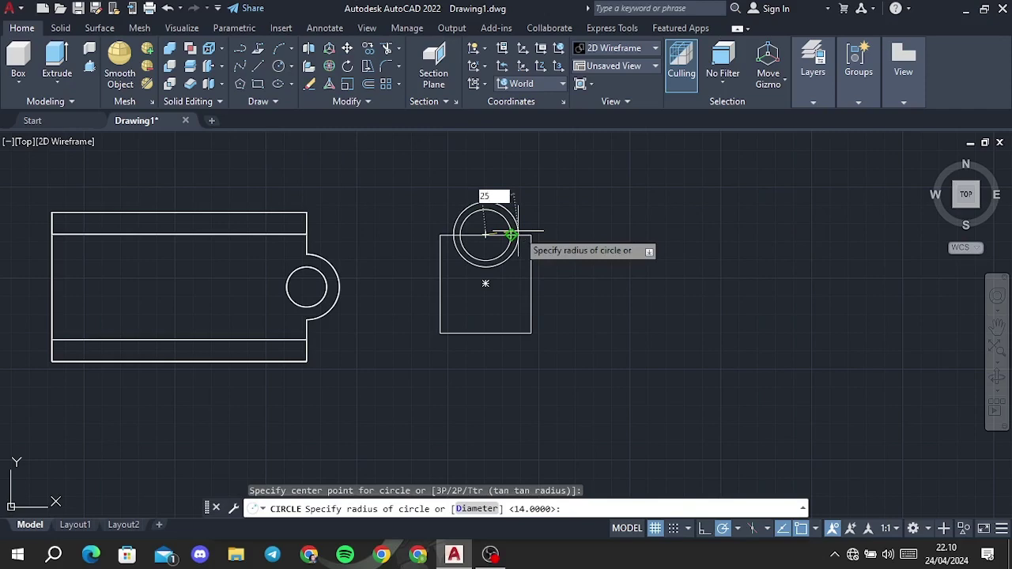
key(Return)
Step: Trim the inner arc and the top edge pieces beside the hole
click(386, 49)
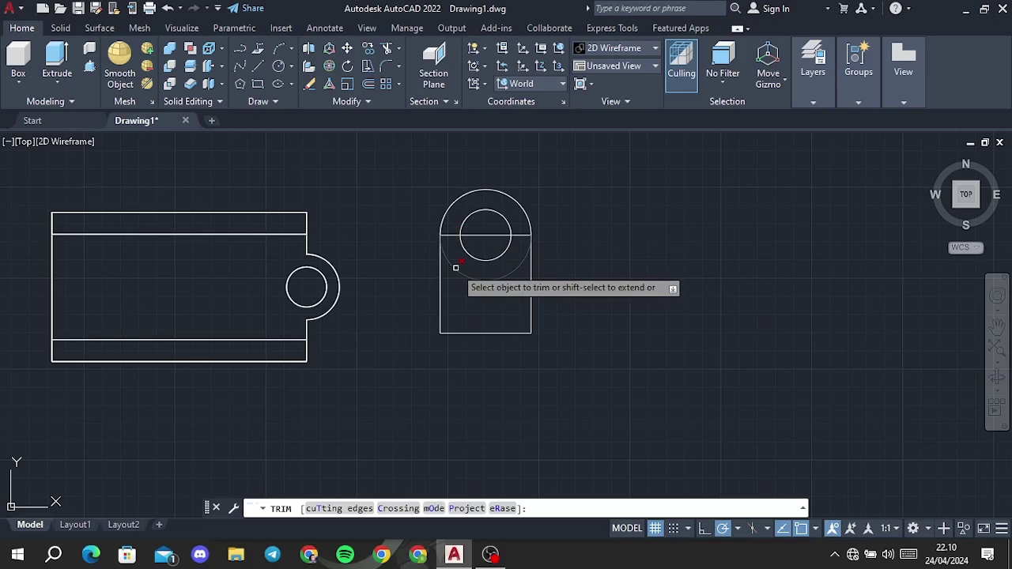
click(455, 268)
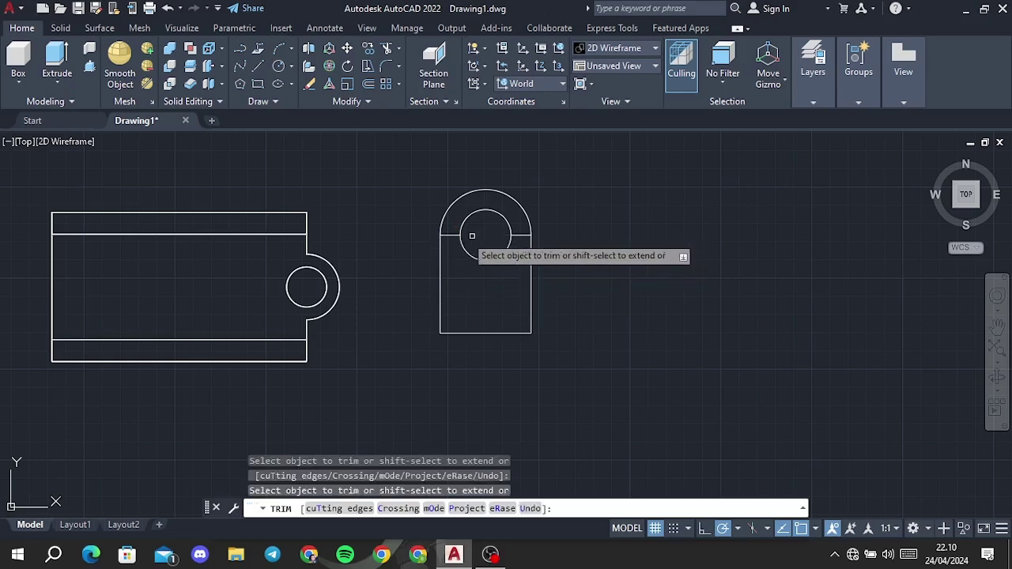
click(452, 235)
click(521, 235)
key(Escape)
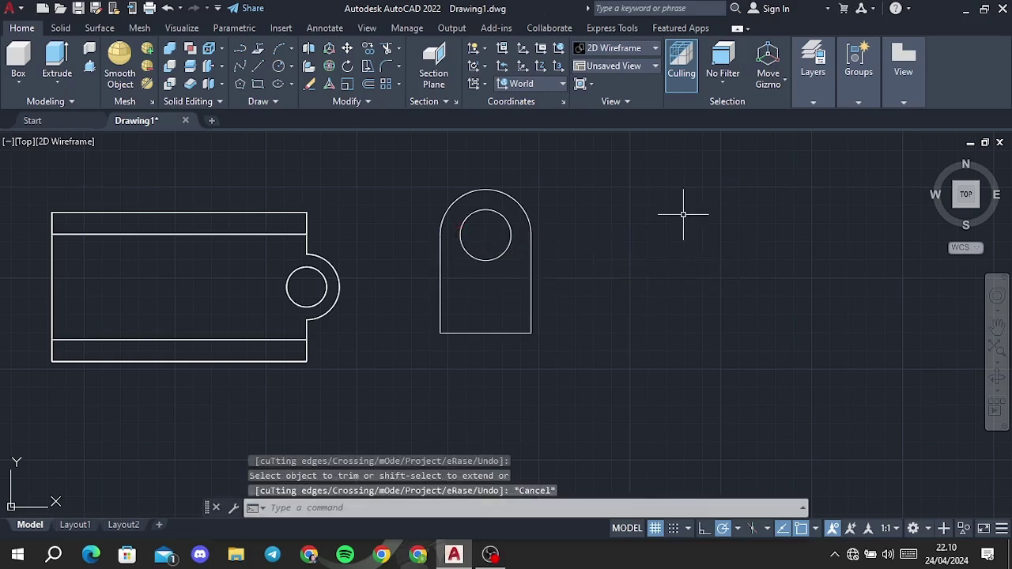
Step: Return to isometric view and press-pull the bracket profile 22 units
click(980, 207)
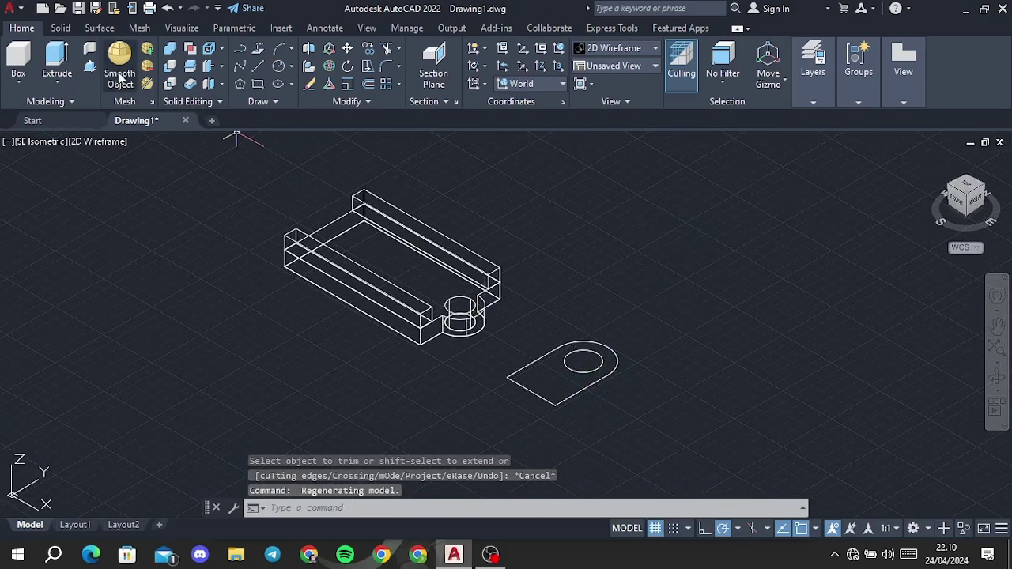
click(90, 66)
click(553, 371)
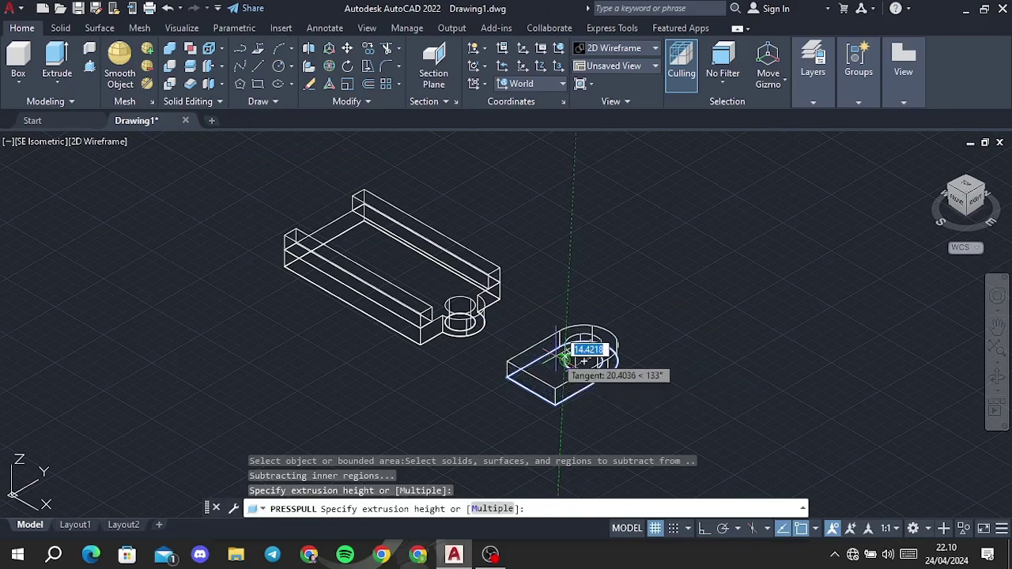
text(22)
key(Return)
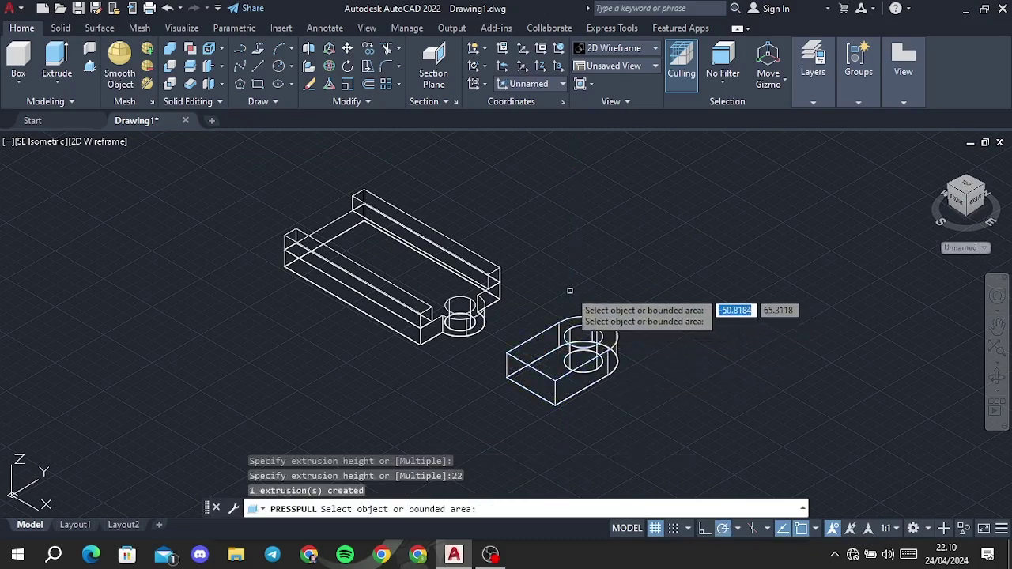
key(Return)
key(Return)
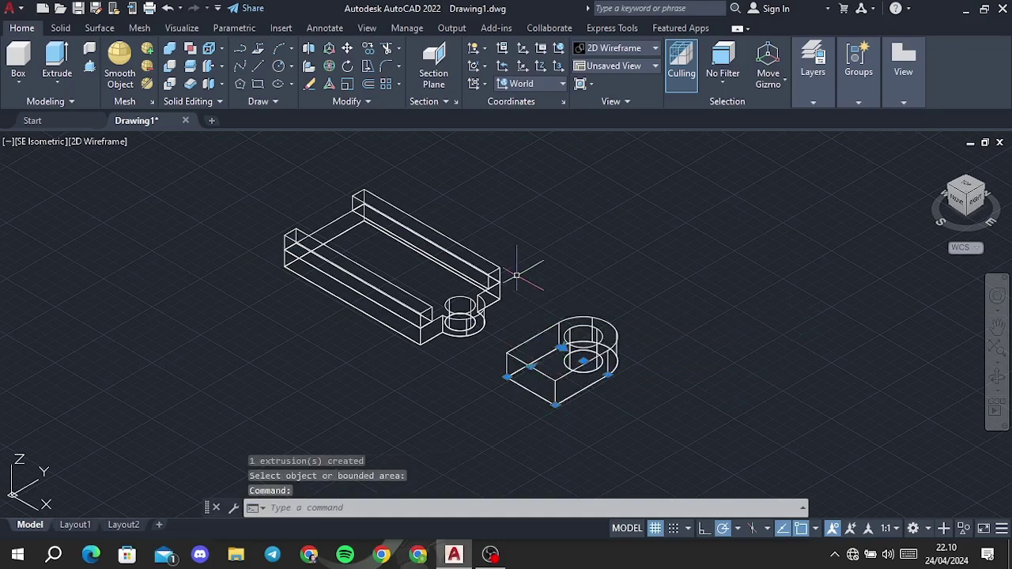
key(Escape)
Step: 3DROTATE the extruded bracket 90° about a base point to stand it upright
click(550, 352)
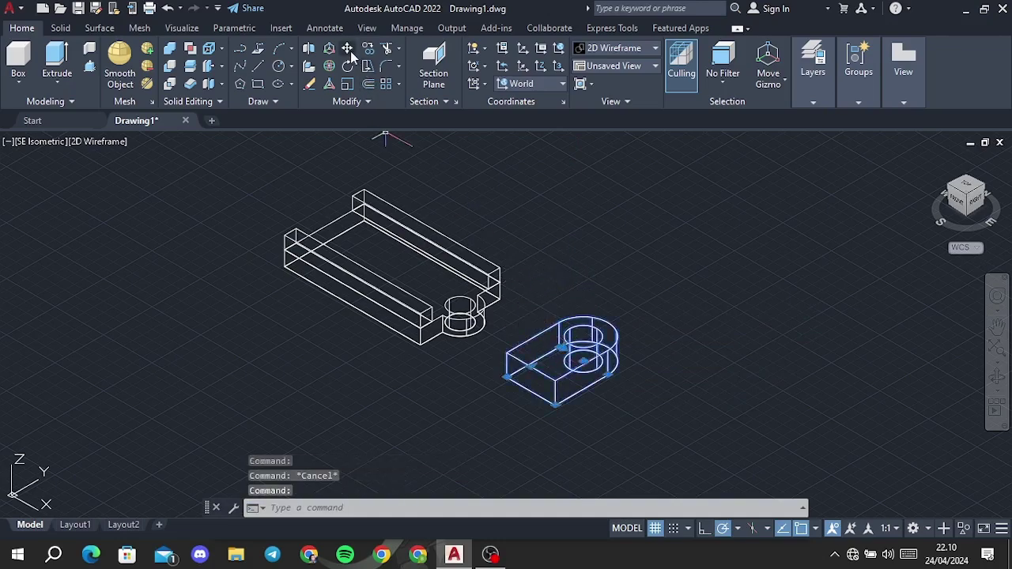
click(330, 66)
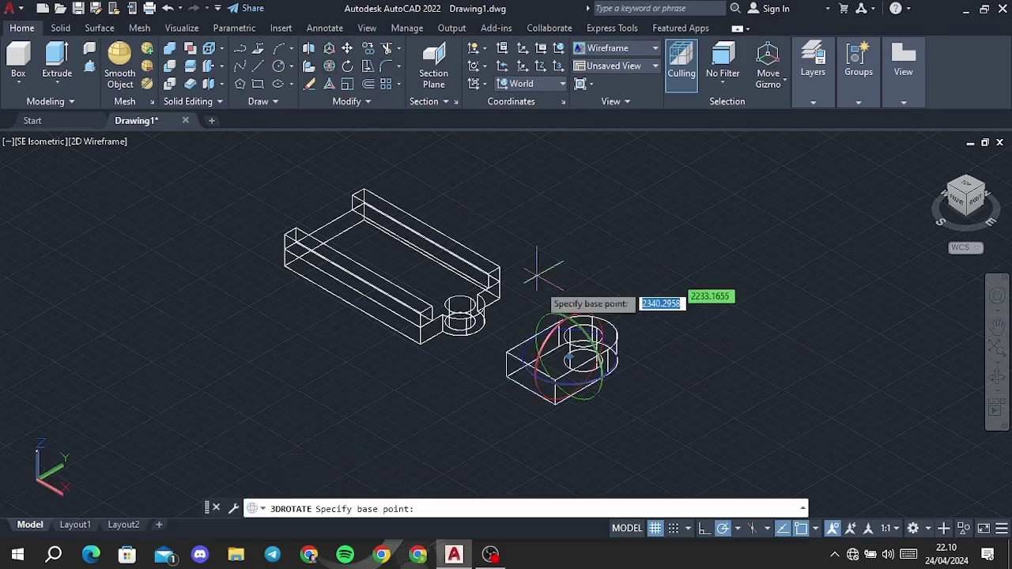
click(546, 338)
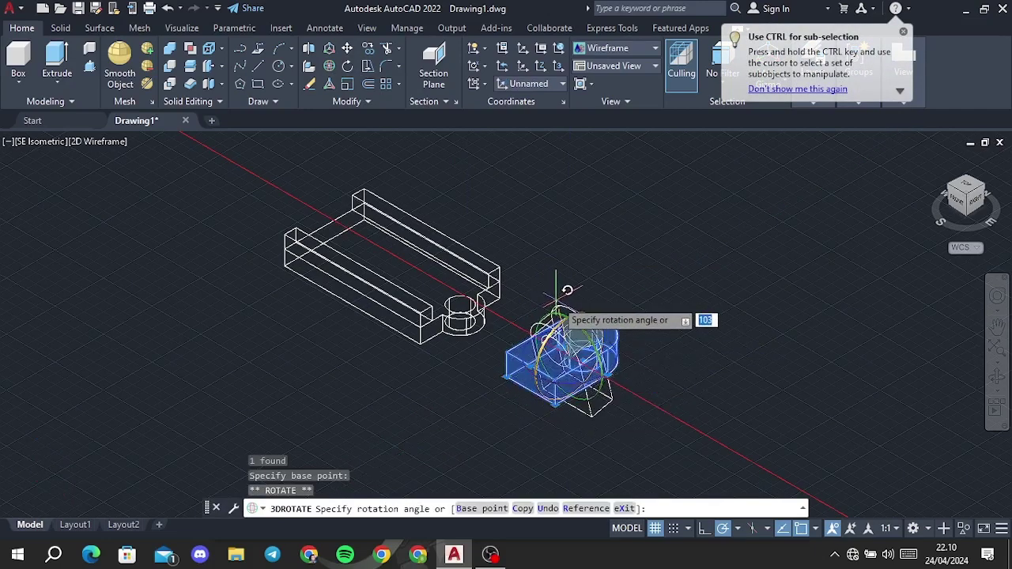
key(Return)
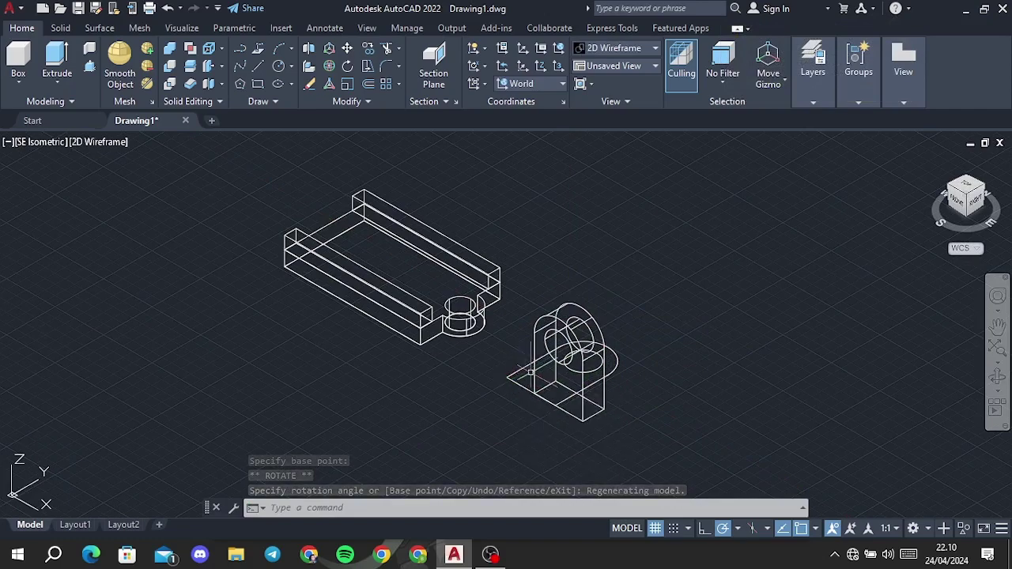
click(555, 340)
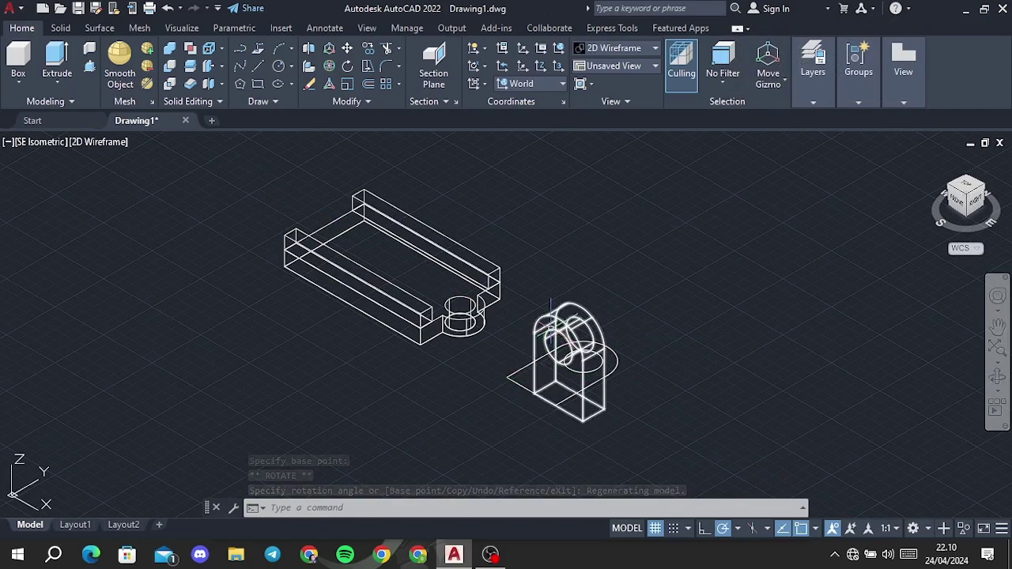
Step: Move the upright bracket from its bottom corner onto a snapped endpoint on the plate
click(347, 48)
middle_drag(479, 190, 443, 135)
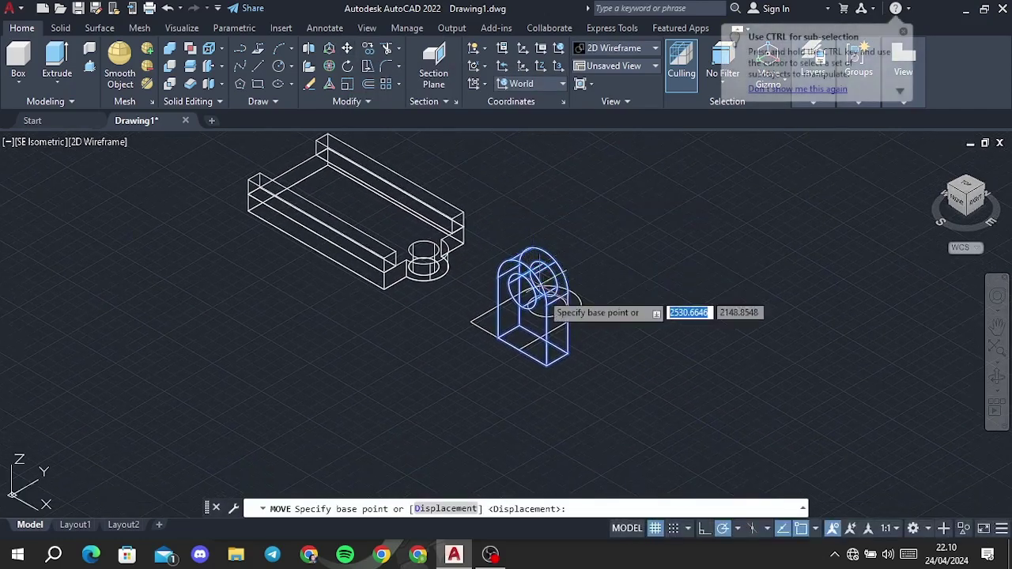
click(546, 365)
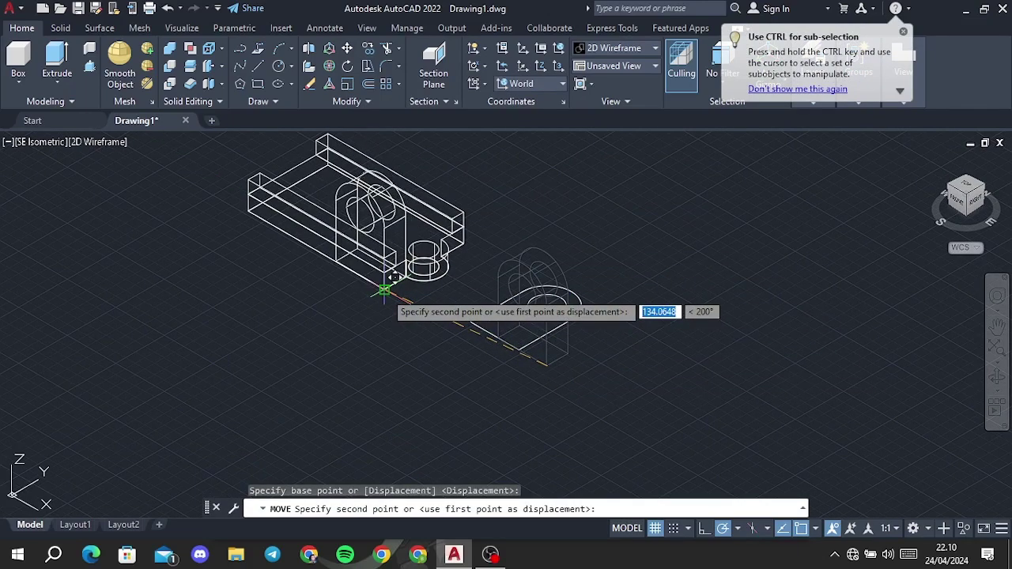
click(385, 290)
scroll(316, 321, up, 2)
scroll(341, 294, up, 1)
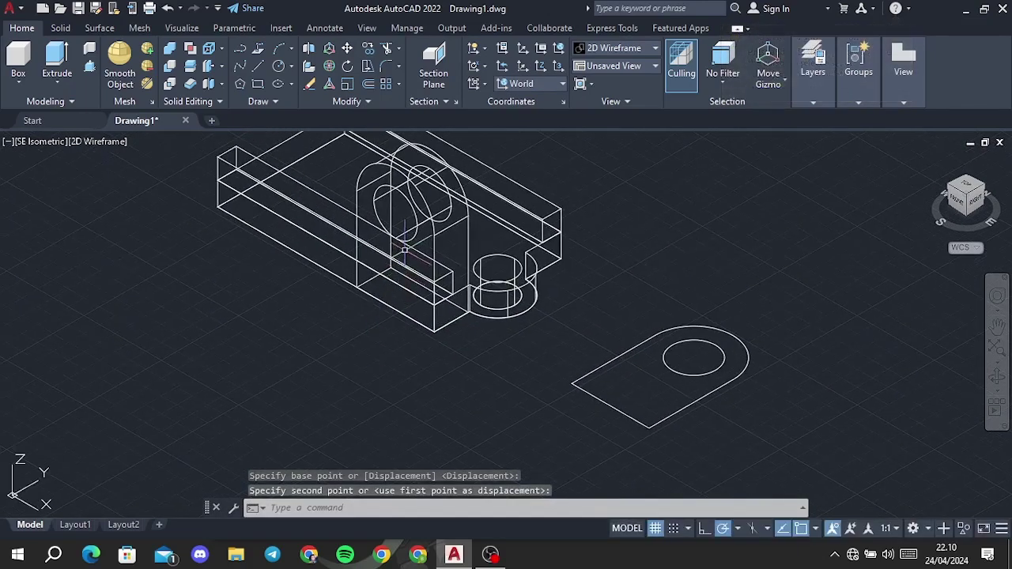
Step: Shift the upright bracket a further 25 units in the 180° direction
click(404, 249)
key(space)
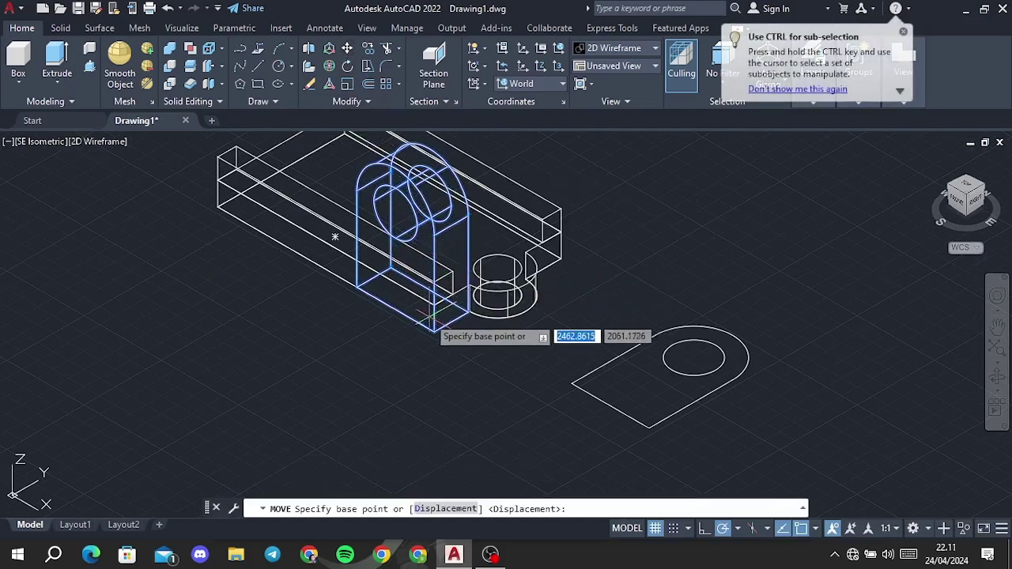
click(431, 329)
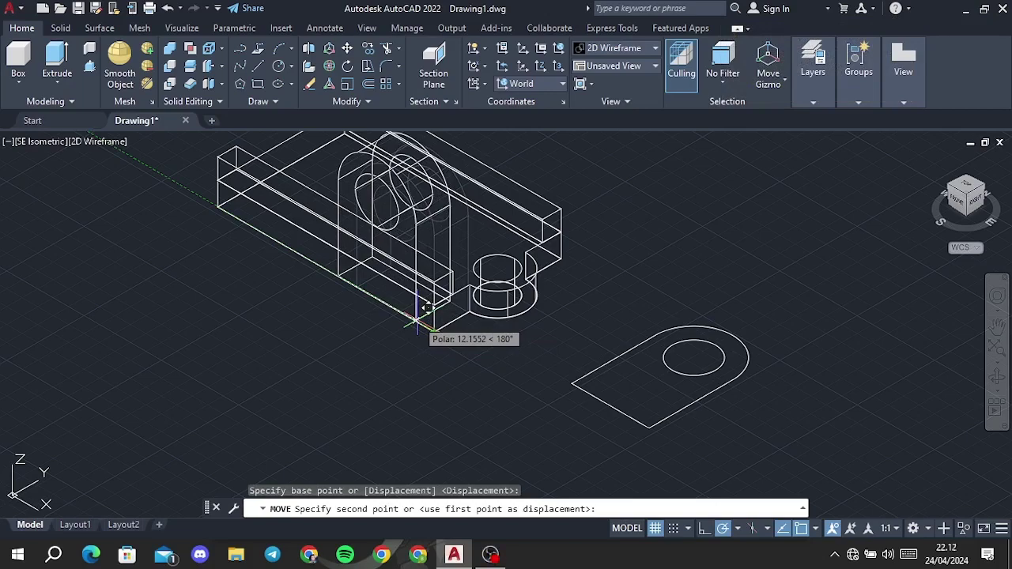
text(25)
key(Return)
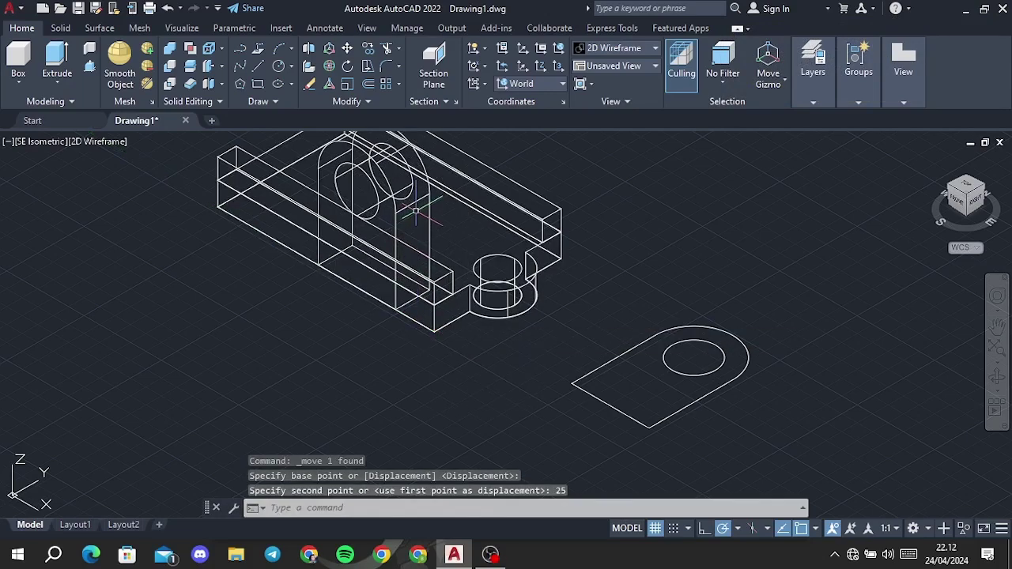
click(413, 198)
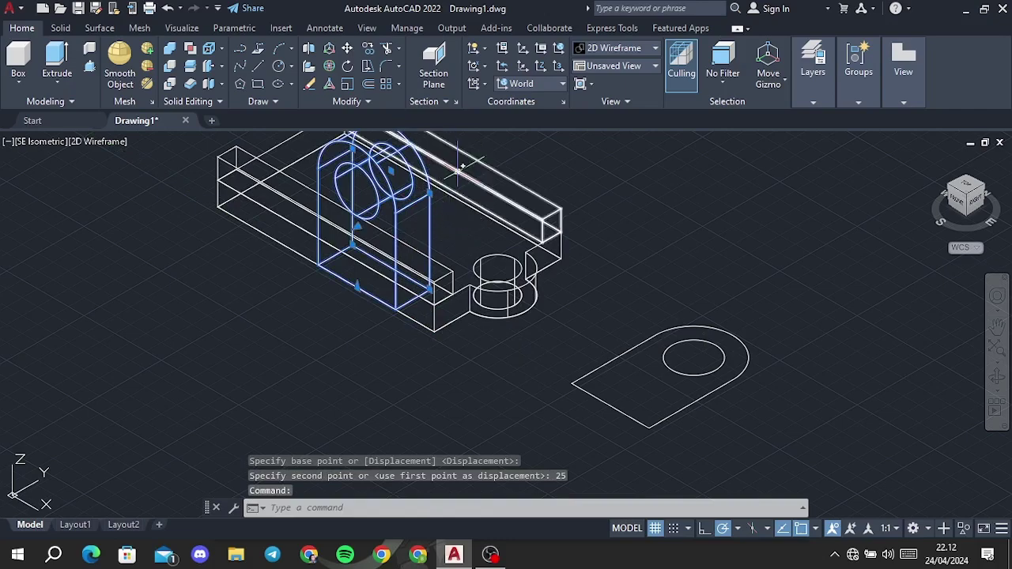
Step: MIRROR3D the upright bracket across the block's mid-plane, keeping the original
text(mirror3d)
key(Return)
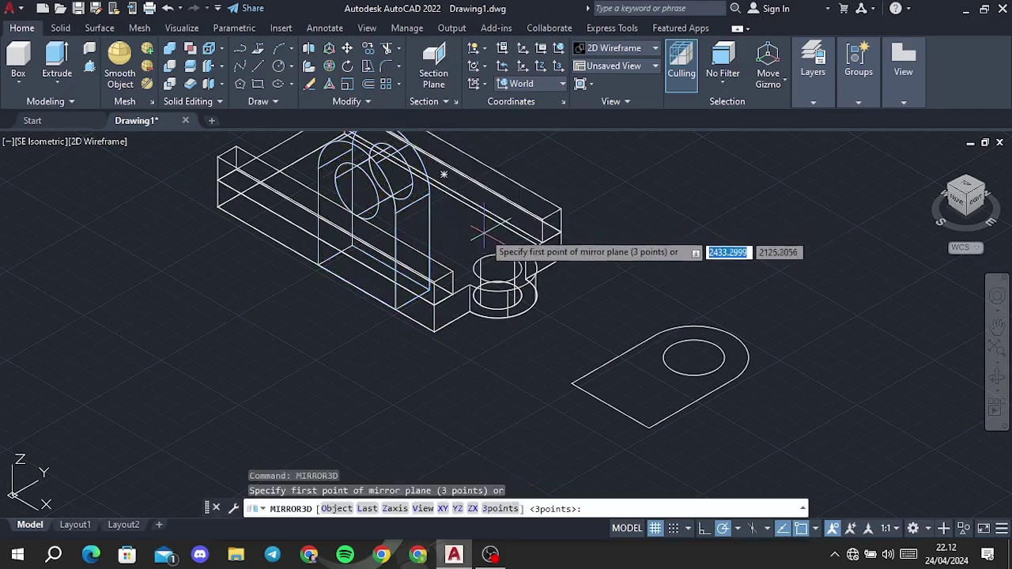
middle_drag(474, 225, 440, 255)
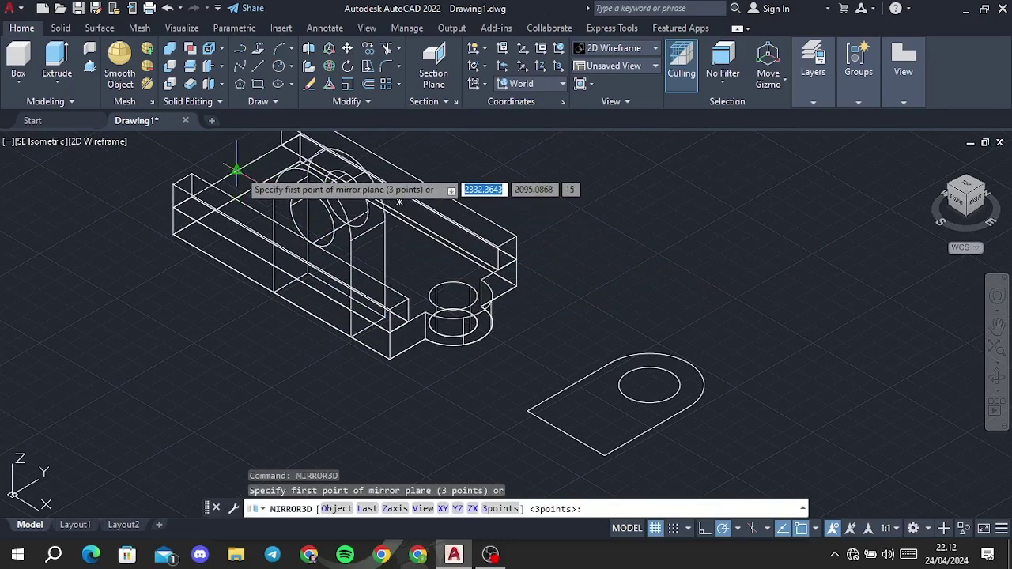
click(237, 196)
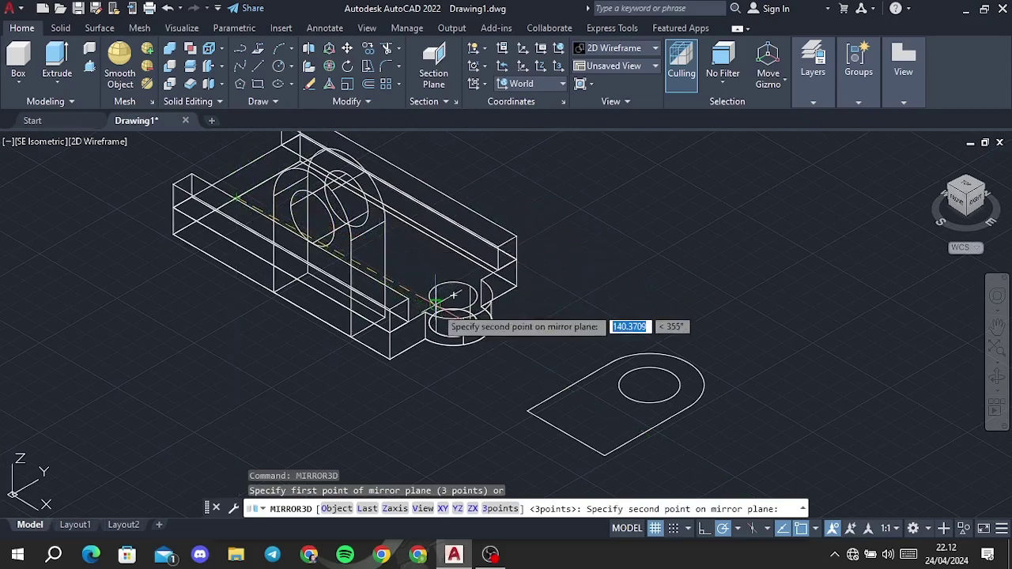
click(453, 323)
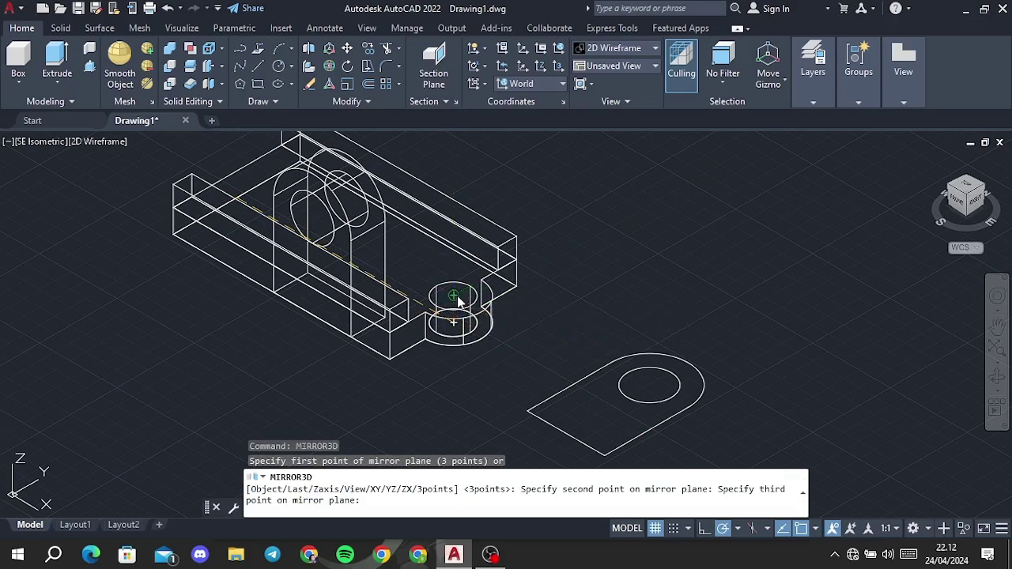
click(453, 295)
click(491, 349)
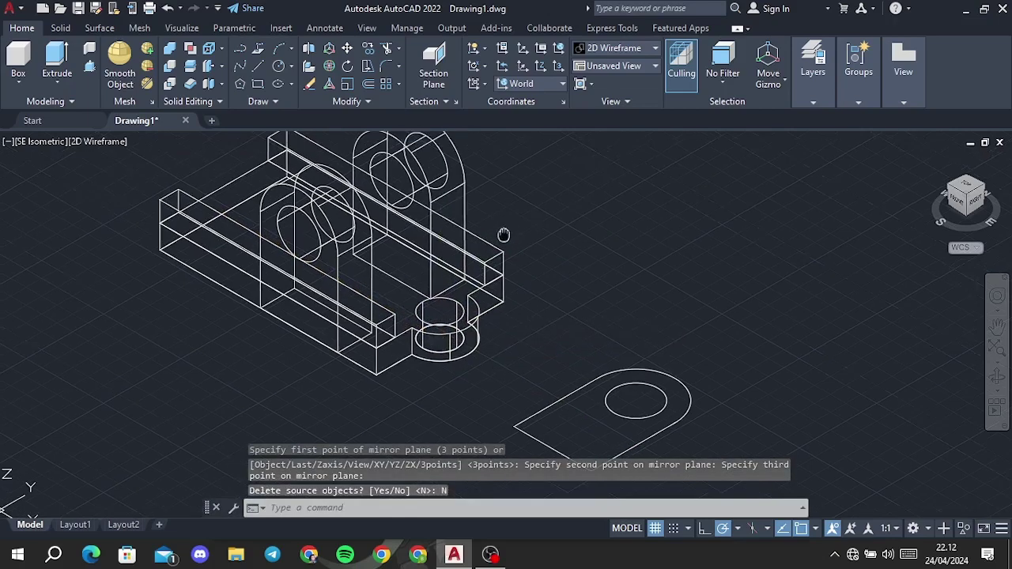
Step: Switch to a northeast isometric view and begin window-selecting the part
click(979, 203)
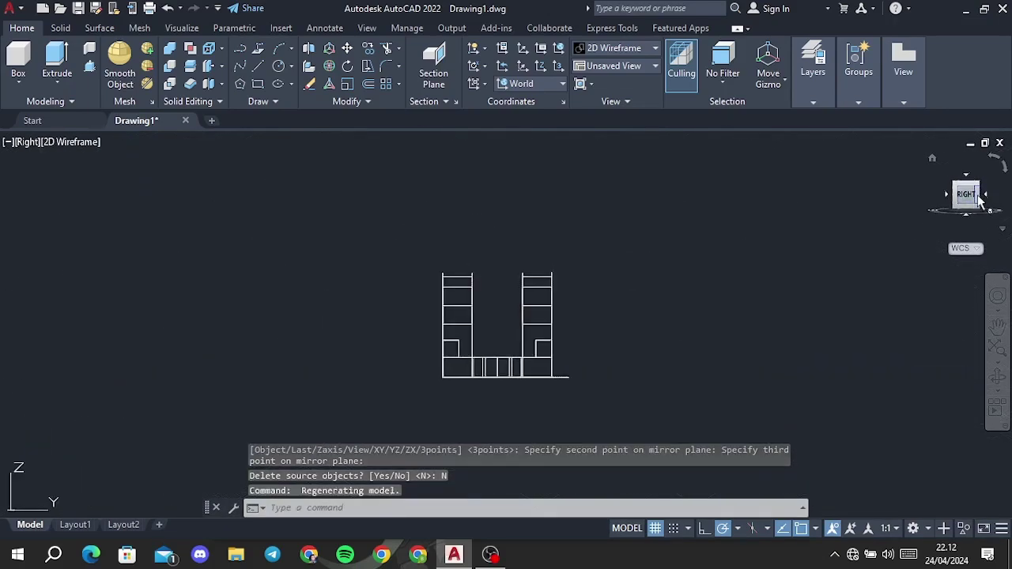
click(981, 193)
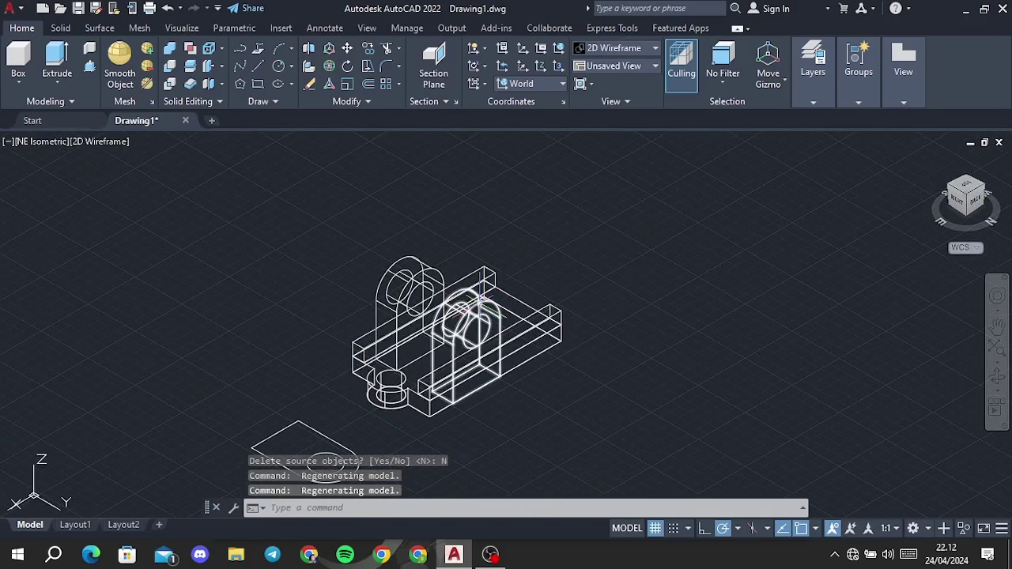
click(259, 163)
Step: Union all 10 solids (plate, rails, both brackets) into one, then view from Top
click(538, 378)
text(UNI)
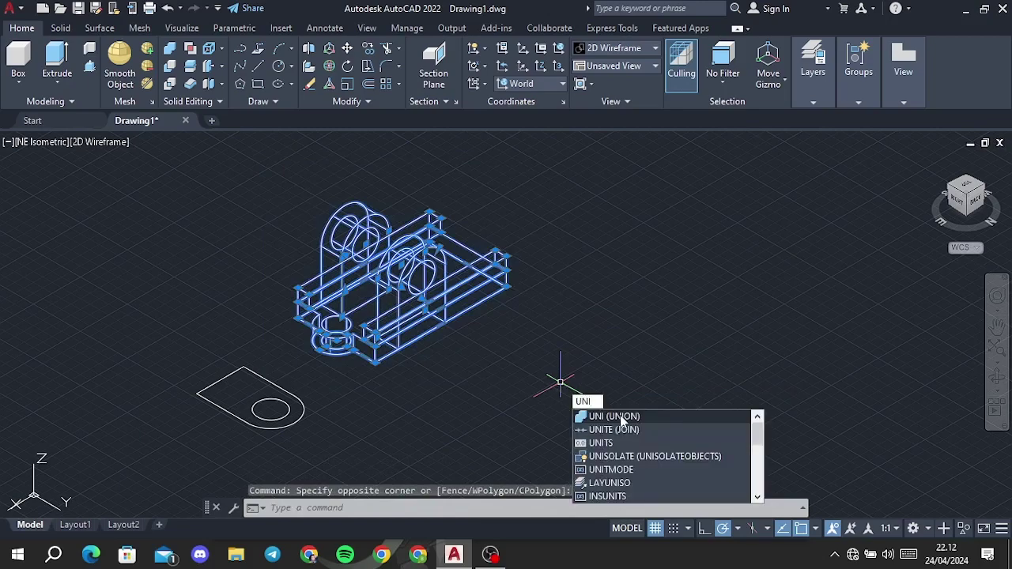
click(651, 417)
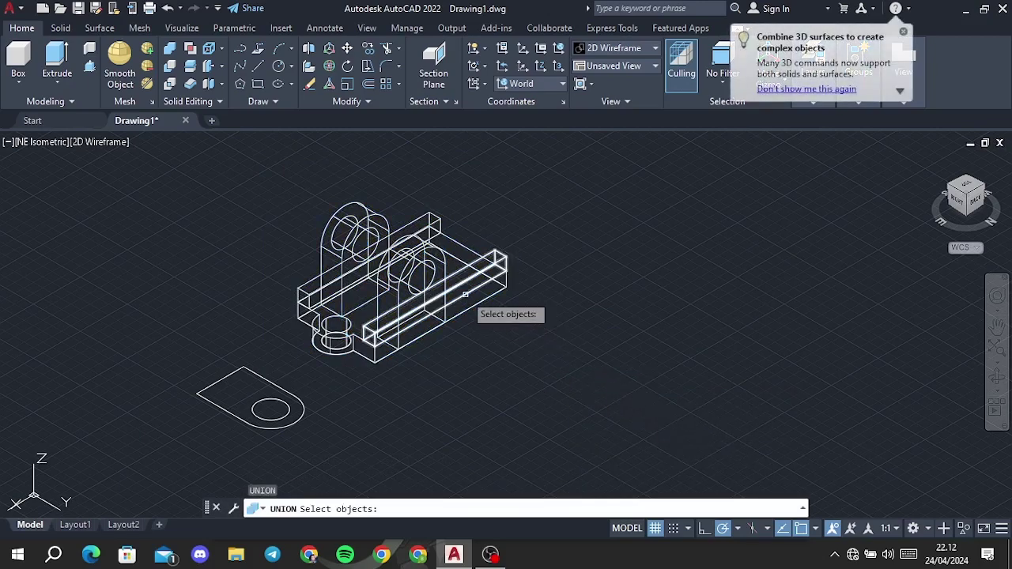
click(265, 166)
click(593, 374)
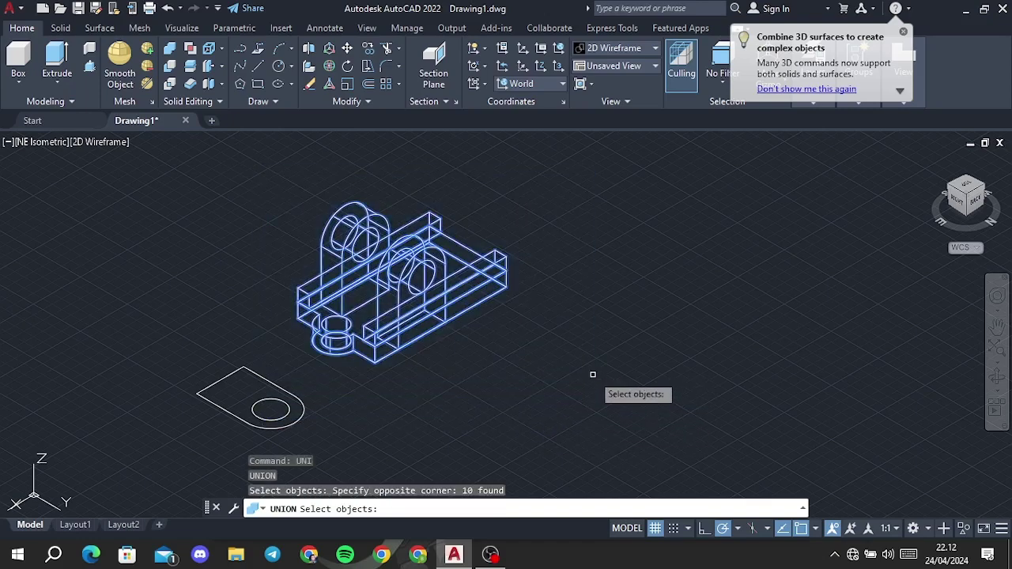
key(Return)
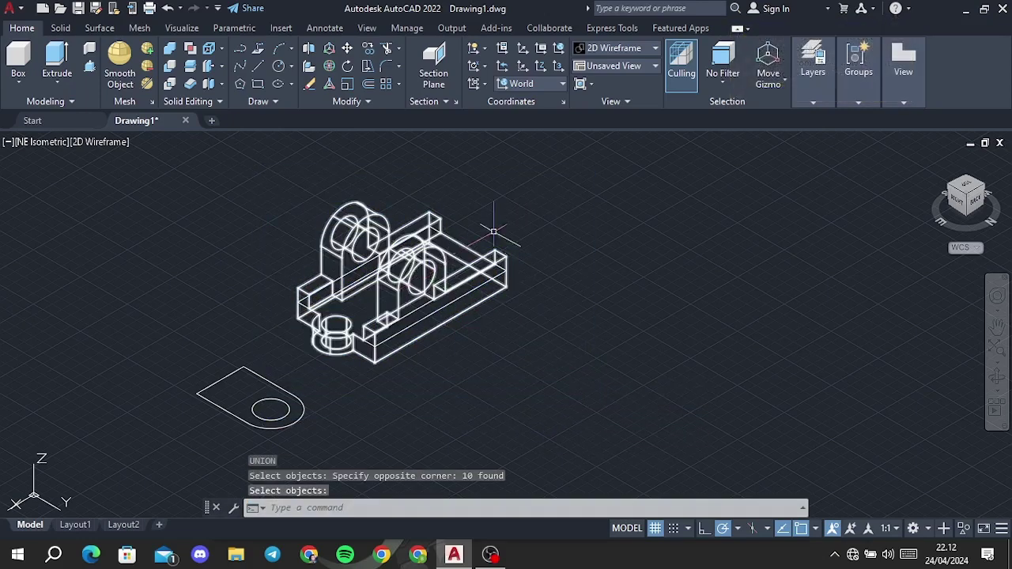
middle_drag(538, 217, 432, 227)
click(966, 191)
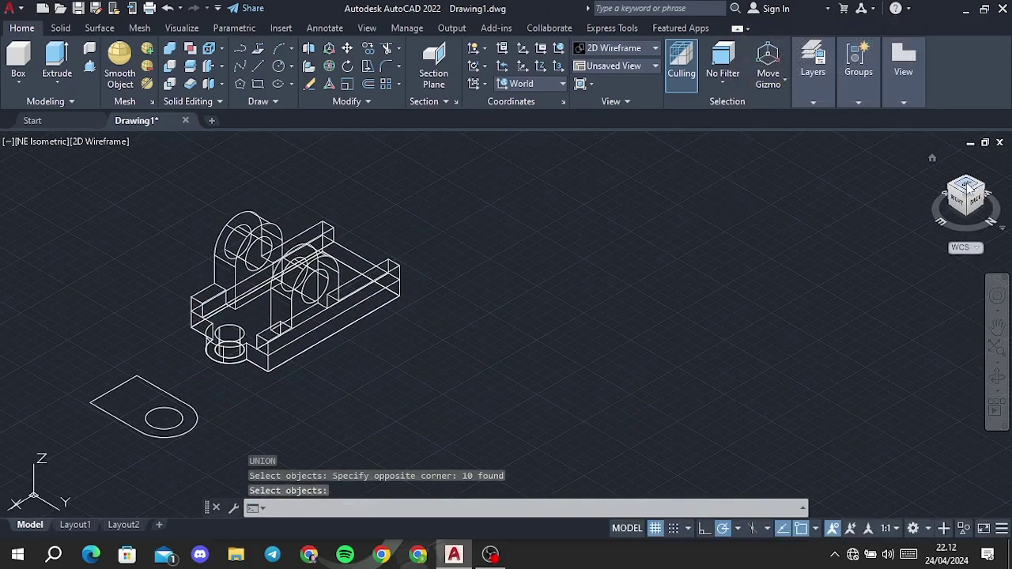
Step: Draw an 82 by 54 rectangle to the right of the existing part
middle_drag(647, 274, 573, 254)
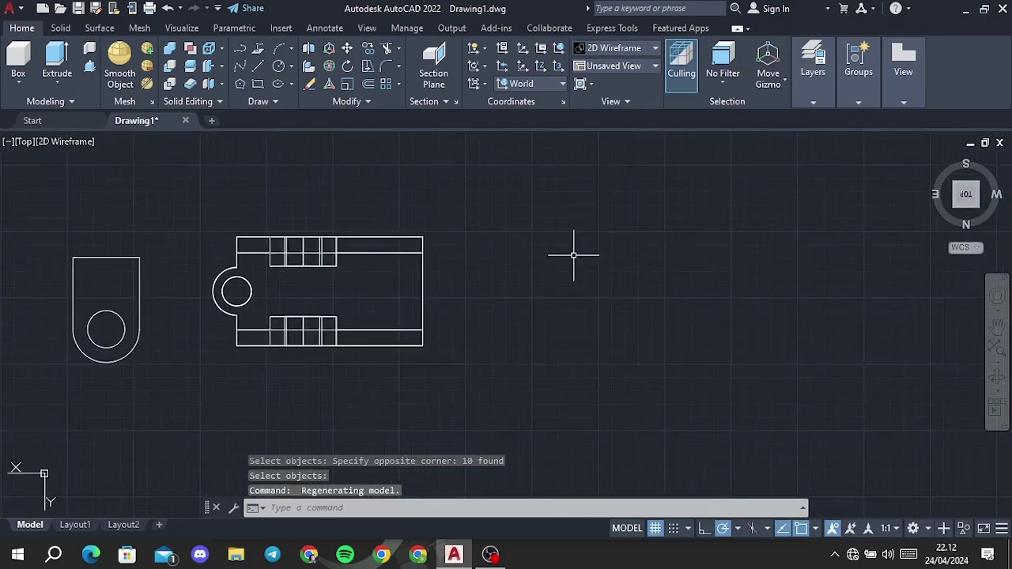
click(258, 83)
click(503, 231)
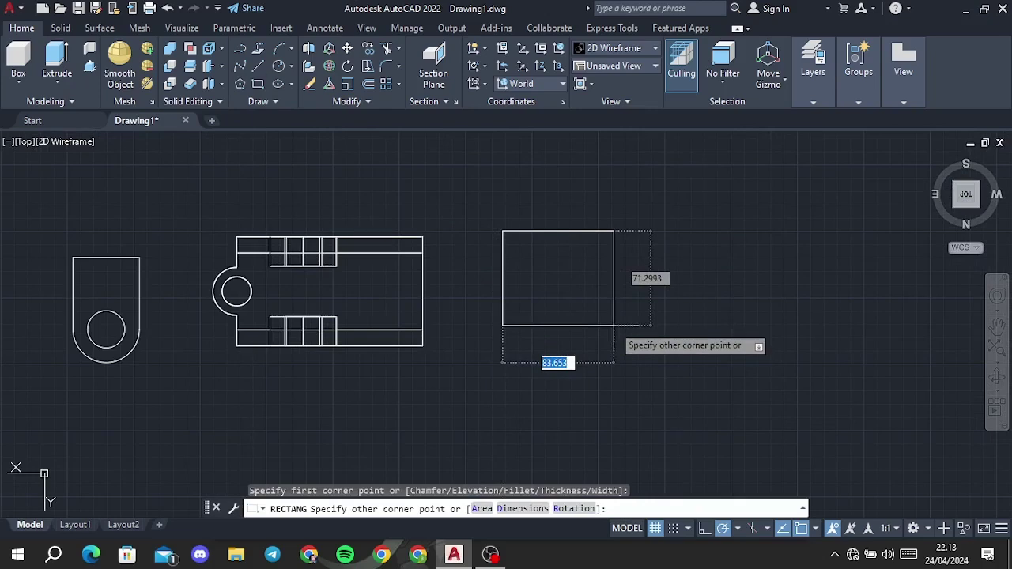
key(Tab)
text(54)
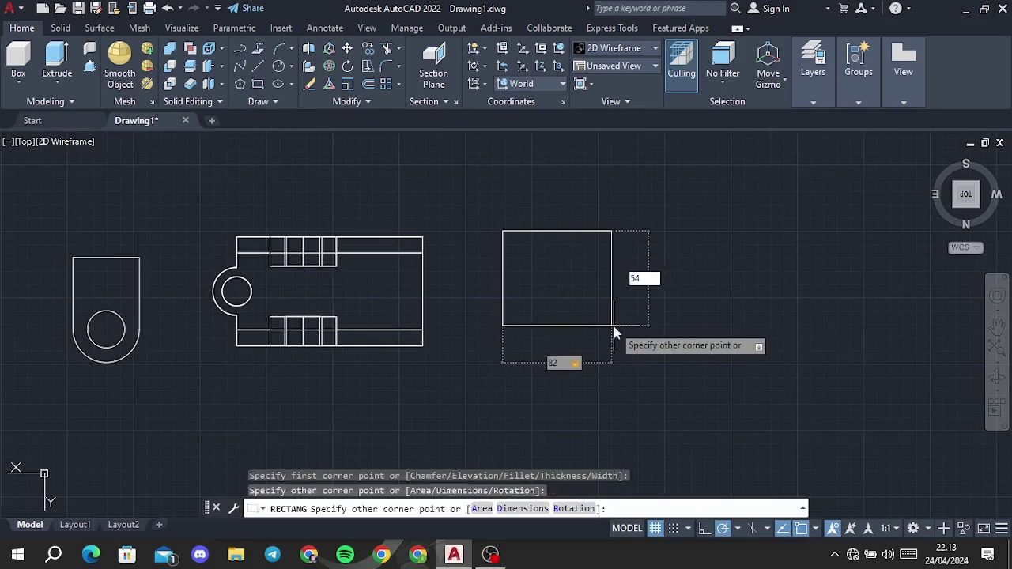
key(Return)
Step: Draw concentric circles of radius 22 and 14 centred on the rectangle's top midpoint
click(279, 67)
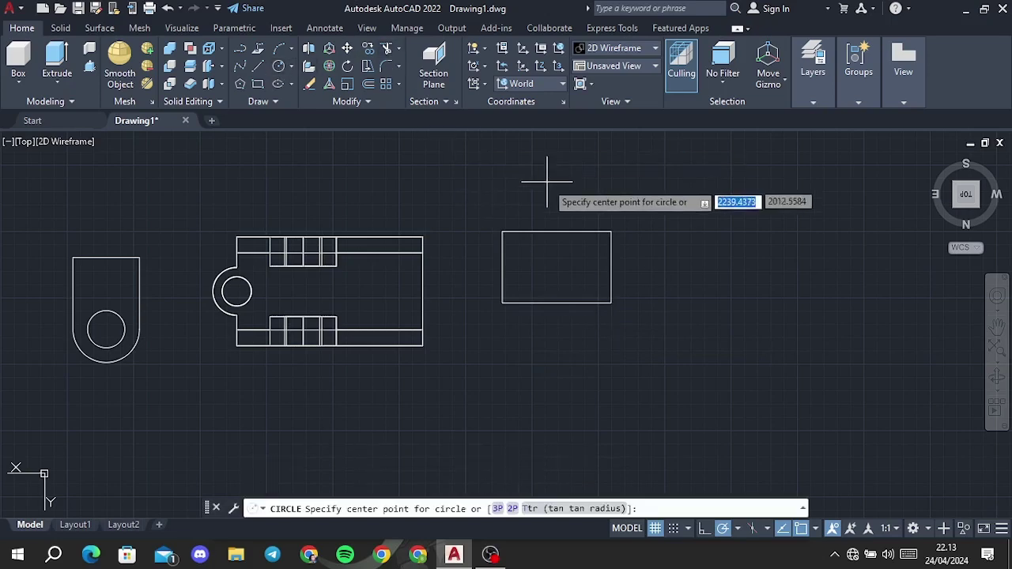
click(557, 230)
text(22)
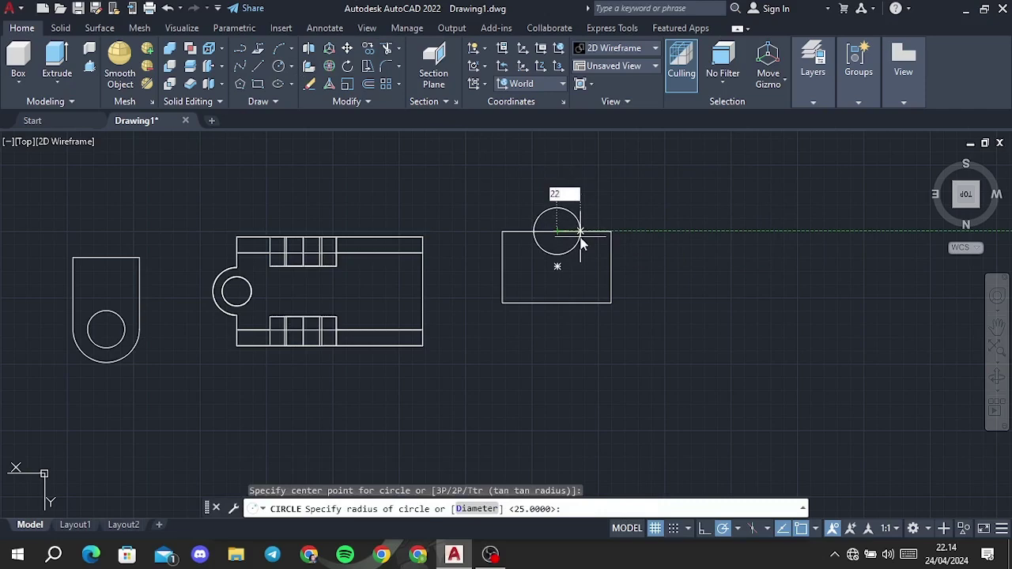
key(Return)
click(281, 69)
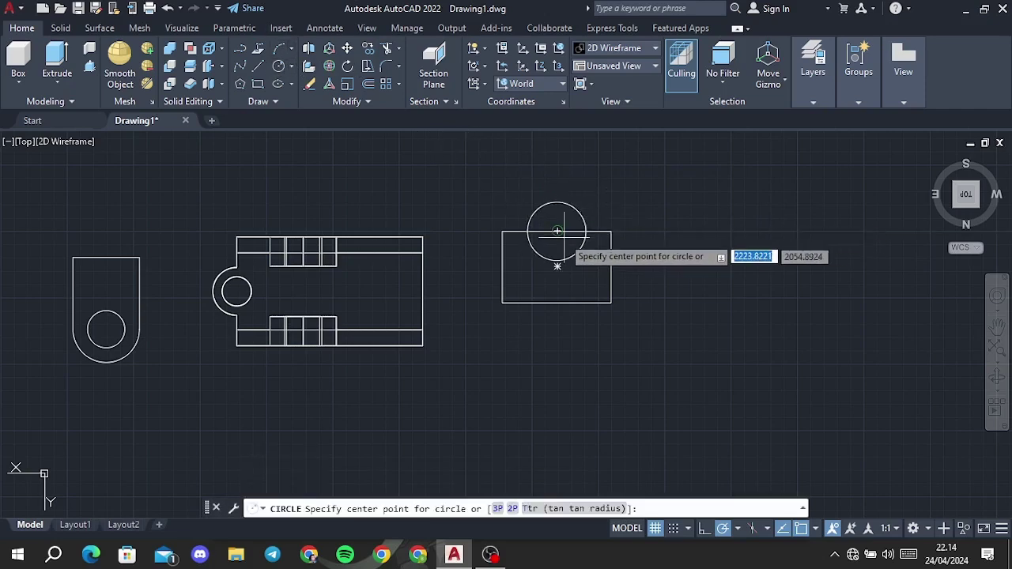
click(557, 231)
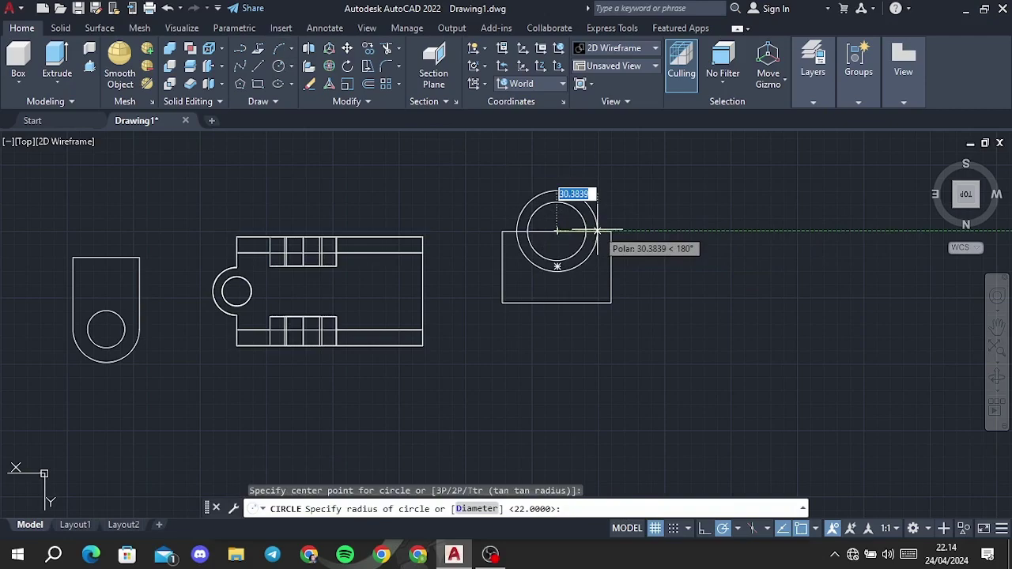
text(14)
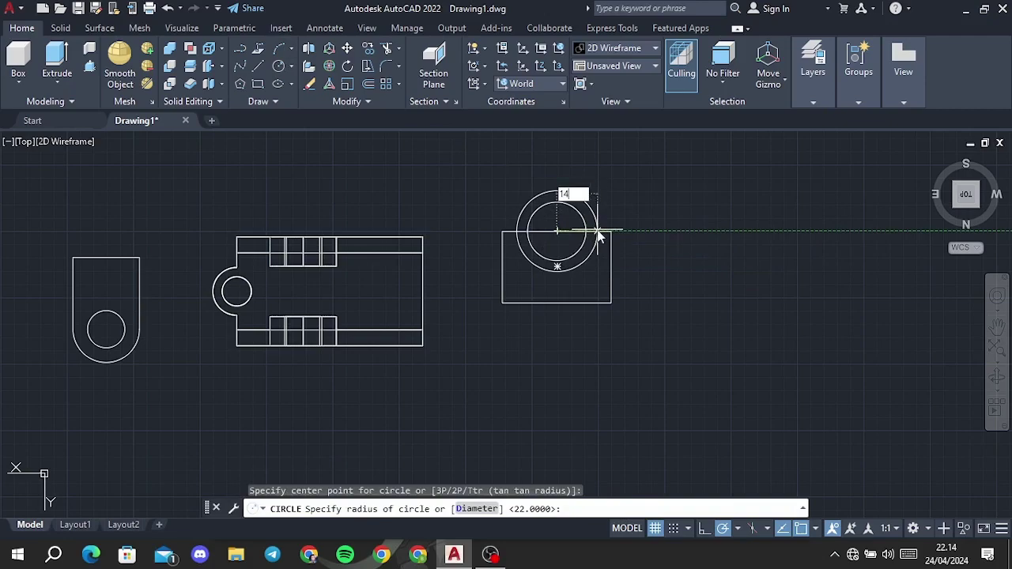
key(Return)
Step: Trim away the upper arcs of both circles above the rectangle's top edge
middle_drag(622, 208, 483, 235)
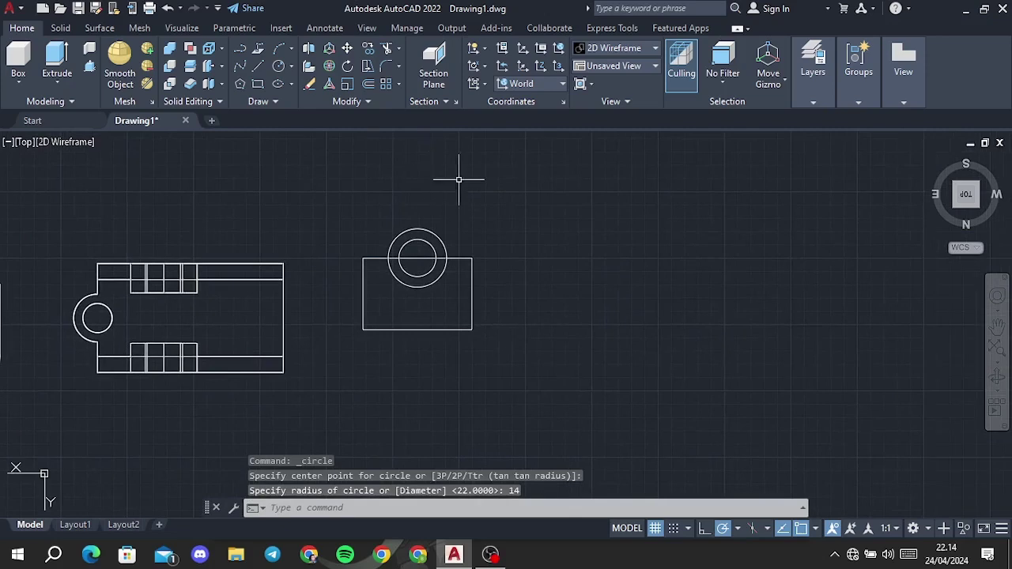
click(390, 48)
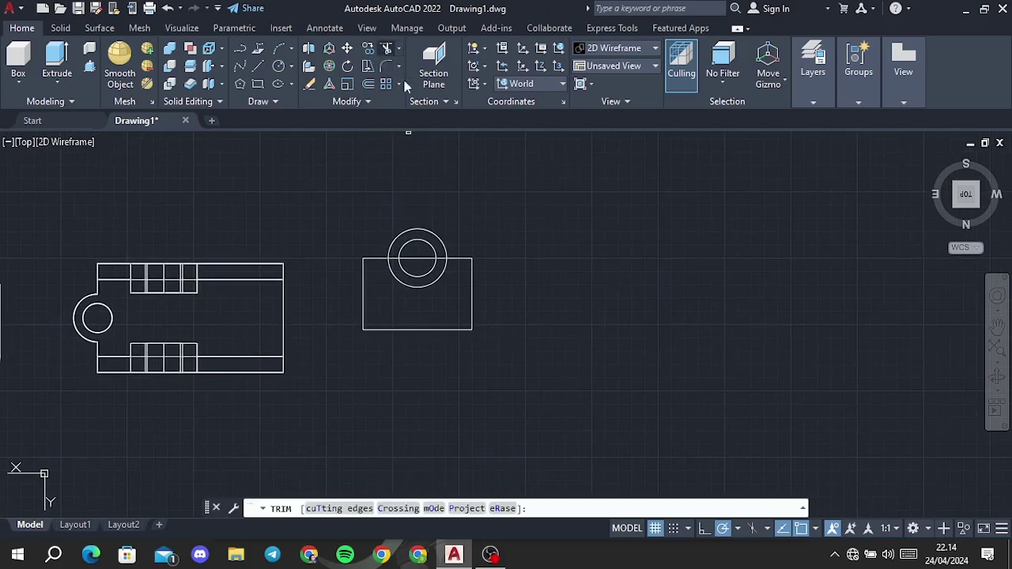
click(417, 239)
click(417, 227)
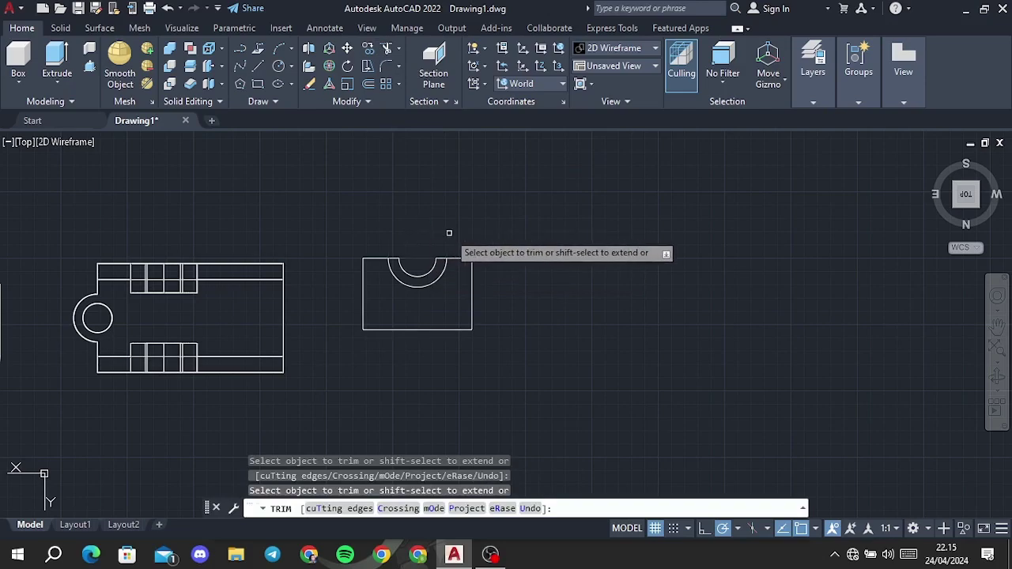
key(Escape)
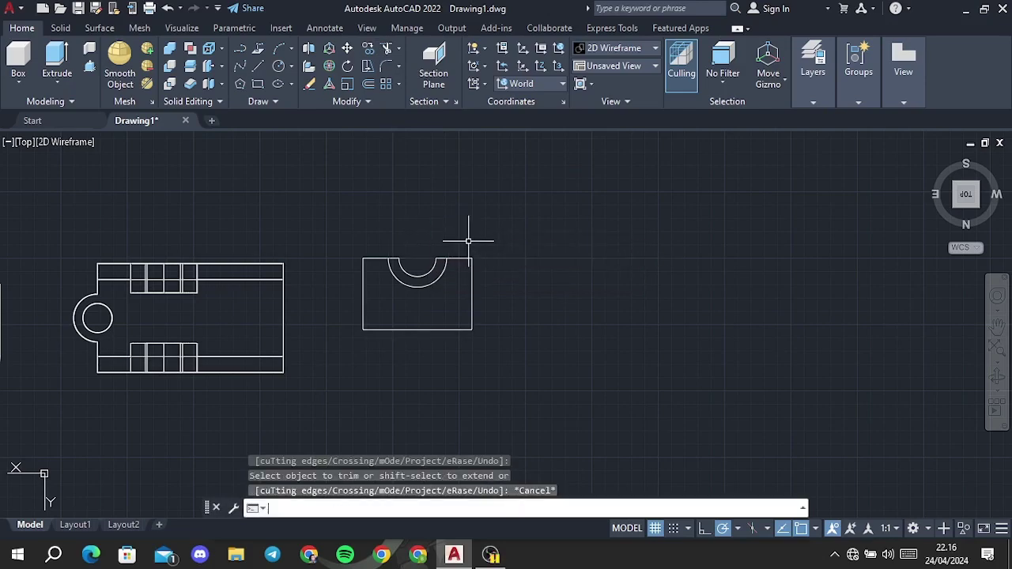
Step: Press-pull the notched rectangle profile 18 units in the northwest isometric view
click(979, 206)
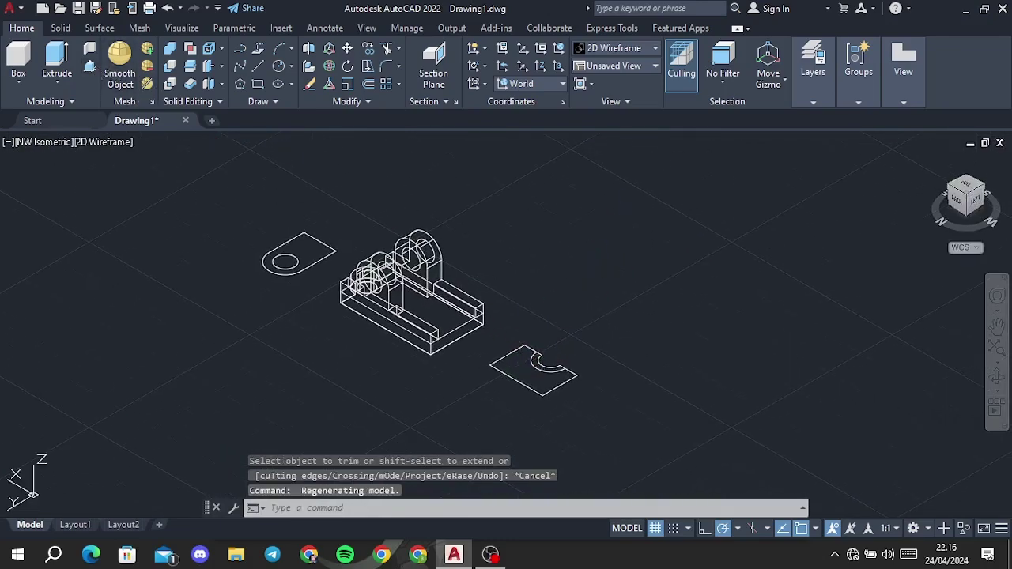
key(ctrl+shift+e)
click(514, 366)
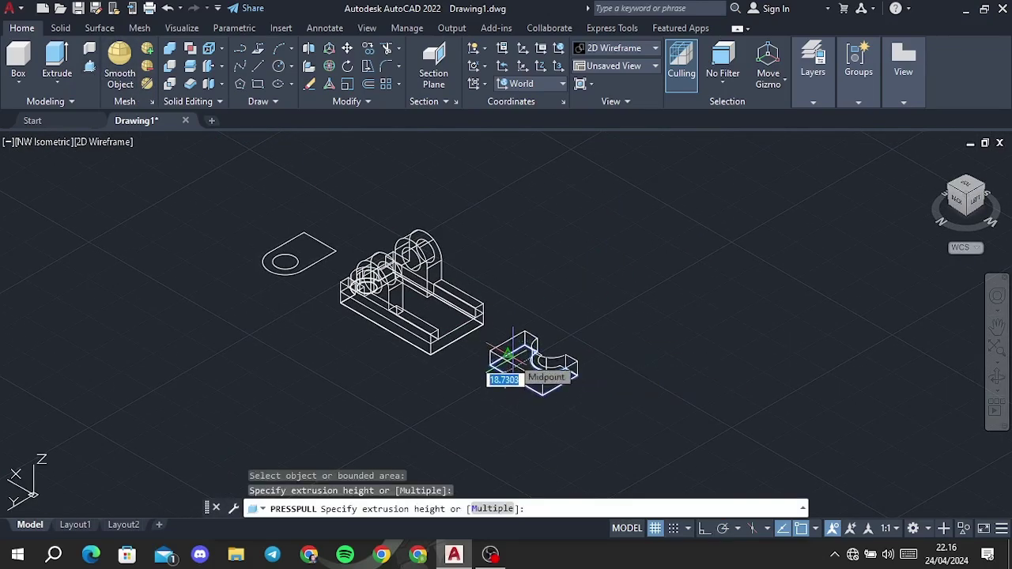
text(18)
key(Return)
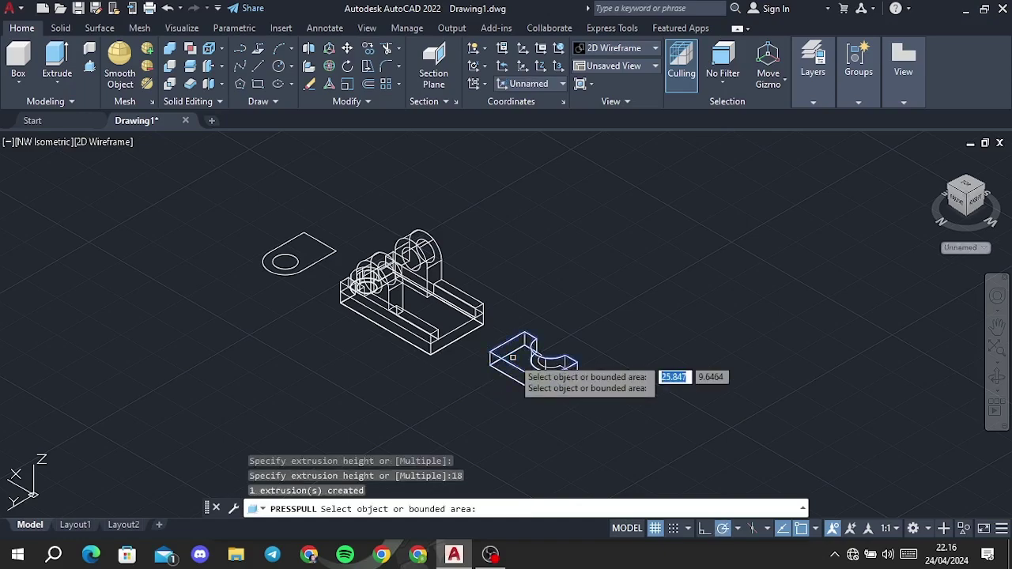
Step: Press-pull the curved half-ring region 28 units from the side view, then return to isometric
click(979, 194)
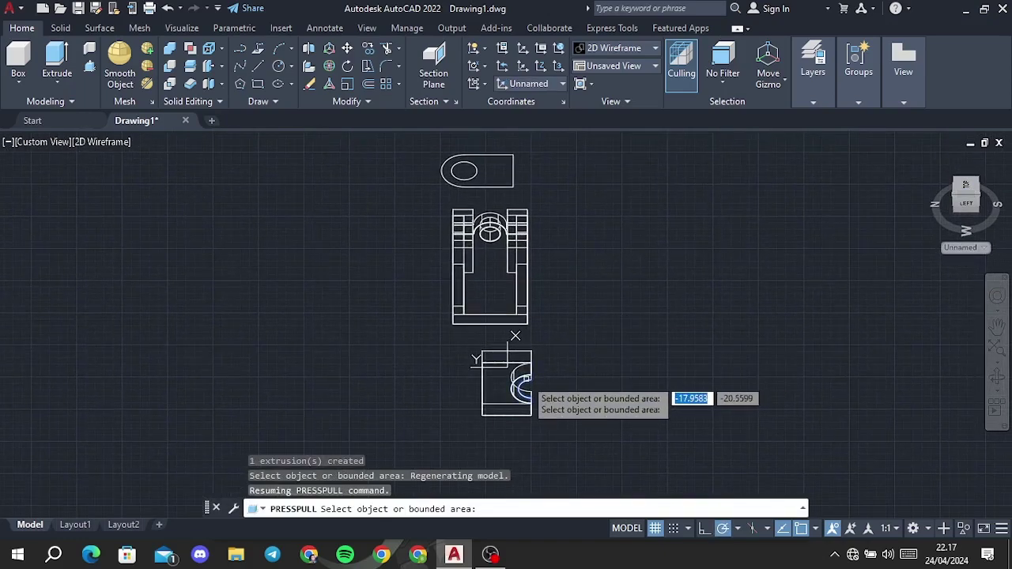
click(523, 389)
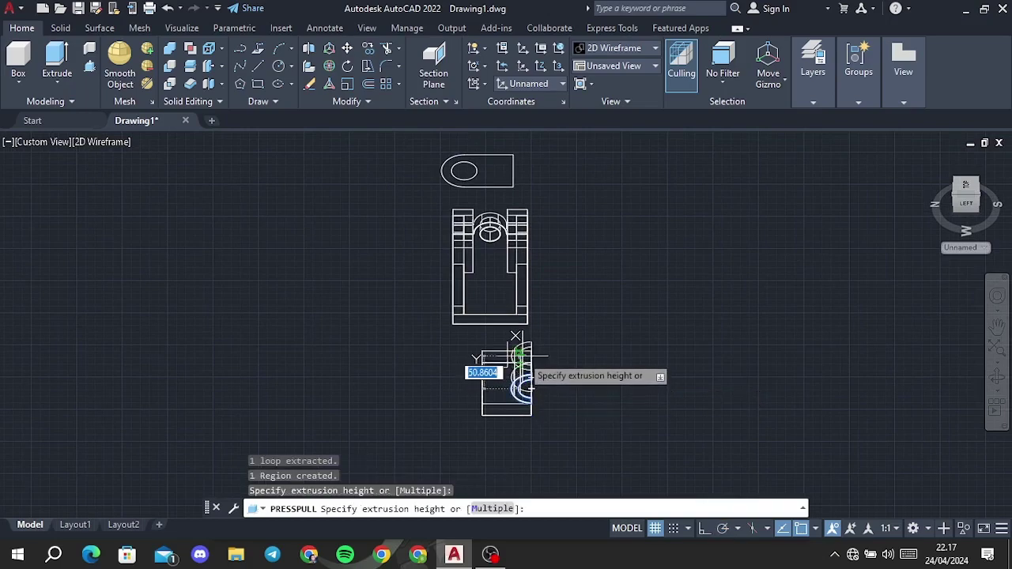
text(28)
key(Return)
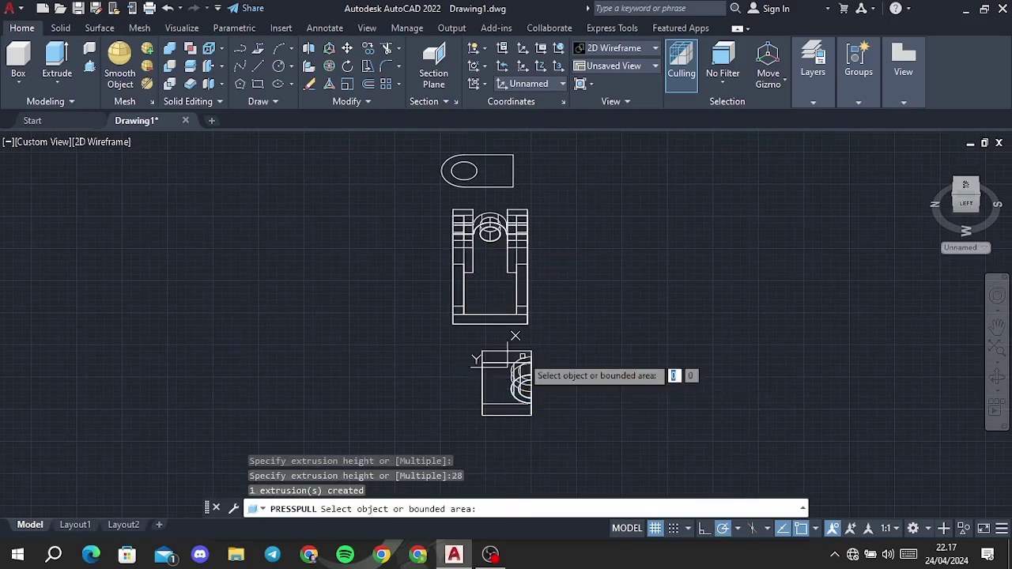
click(959, 200)
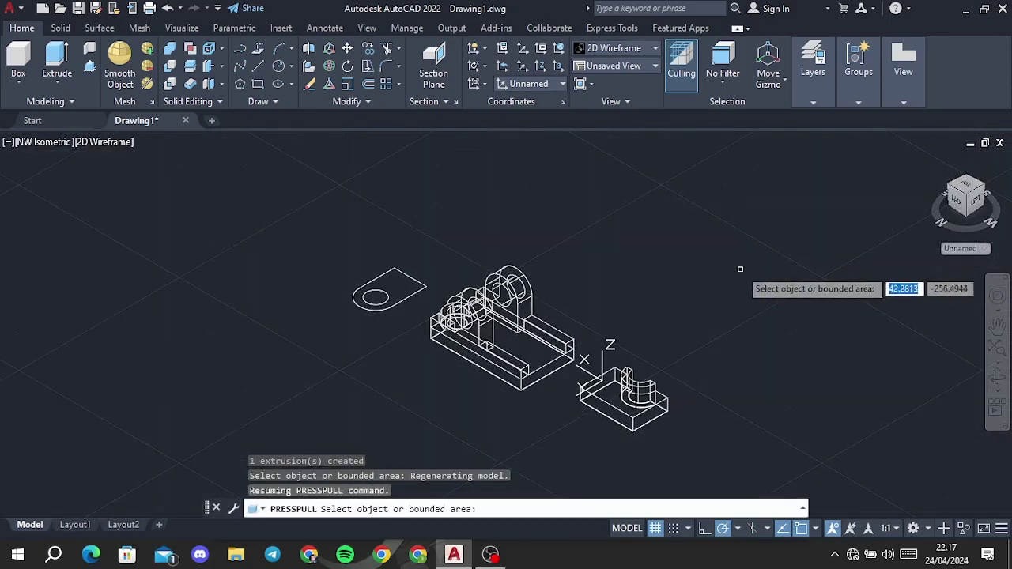
click(546, 324)
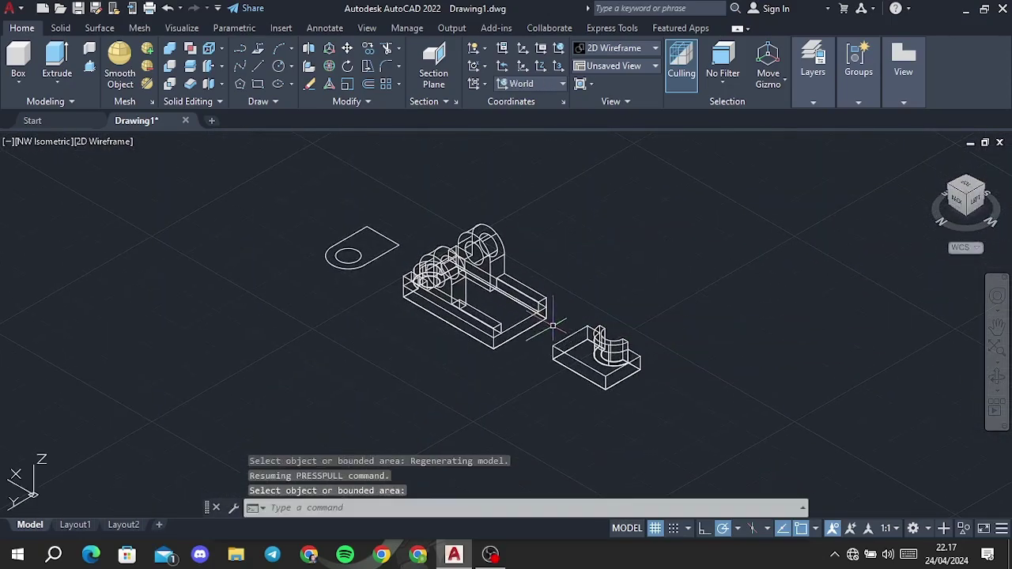
Step: Select the small notched block and give it a first 3D rotation with 3DROTATE
click(657, 401)
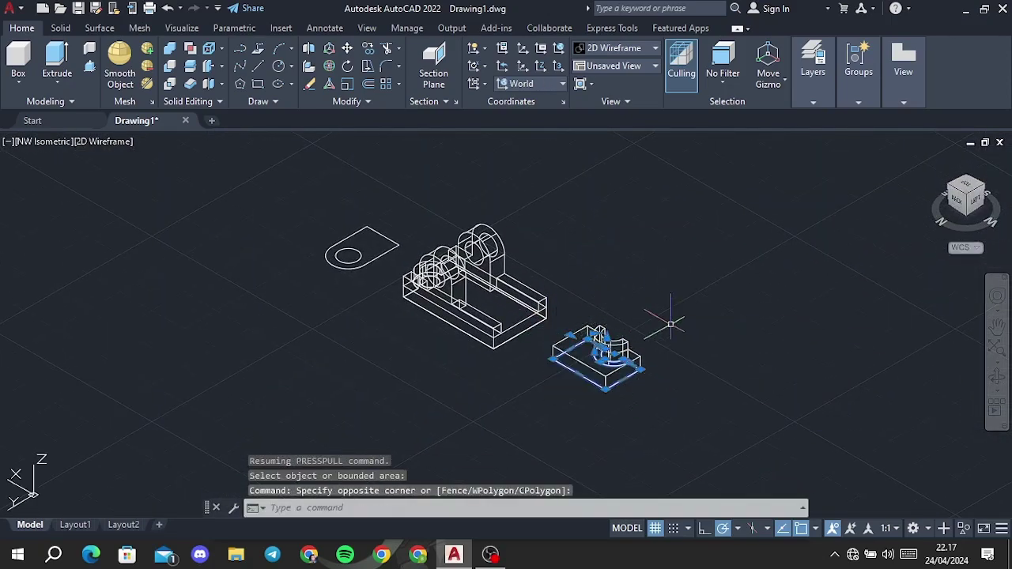
click(670, 324)
click(549, 427)
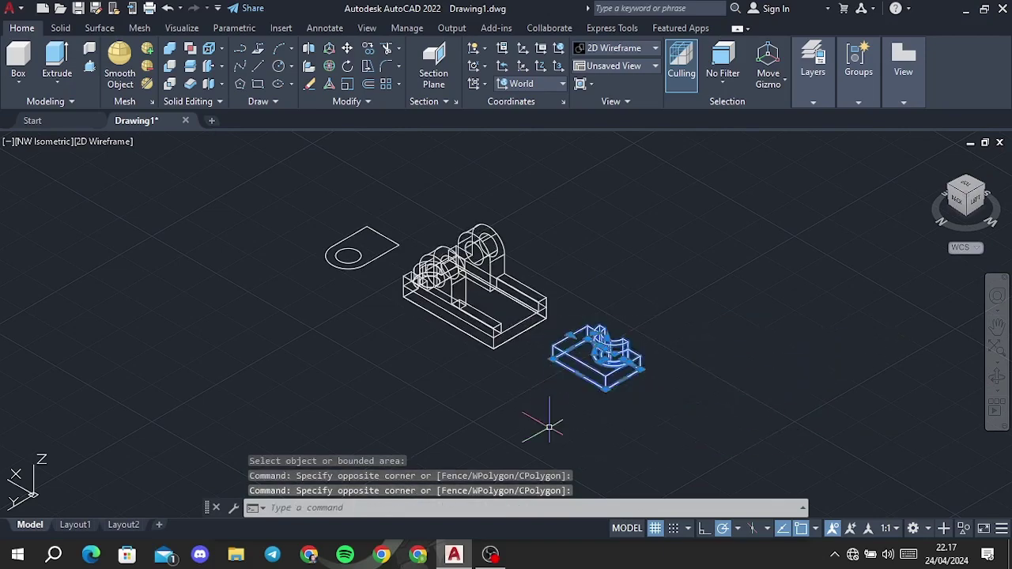
click(330, 68)
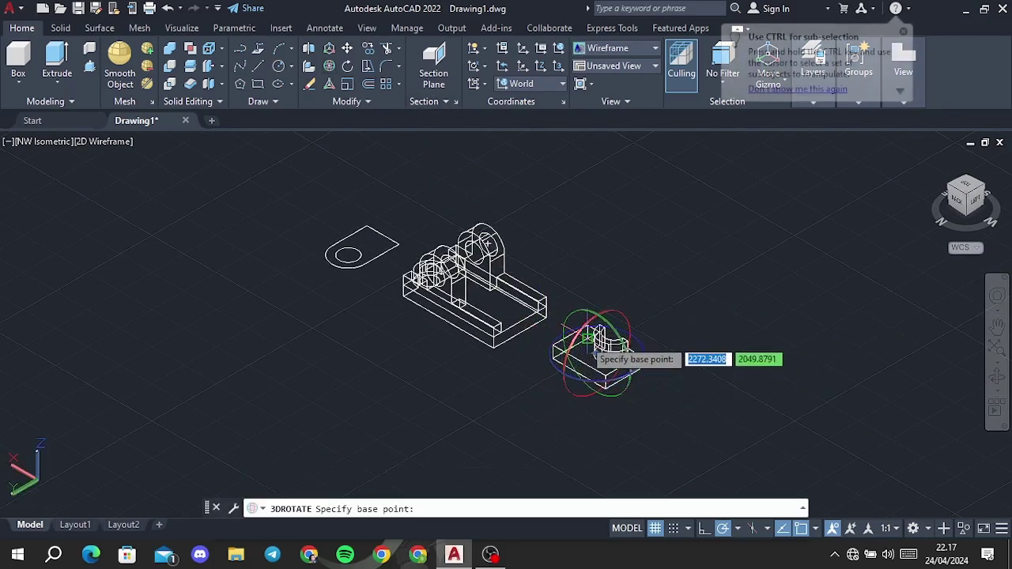
click(573, 349)
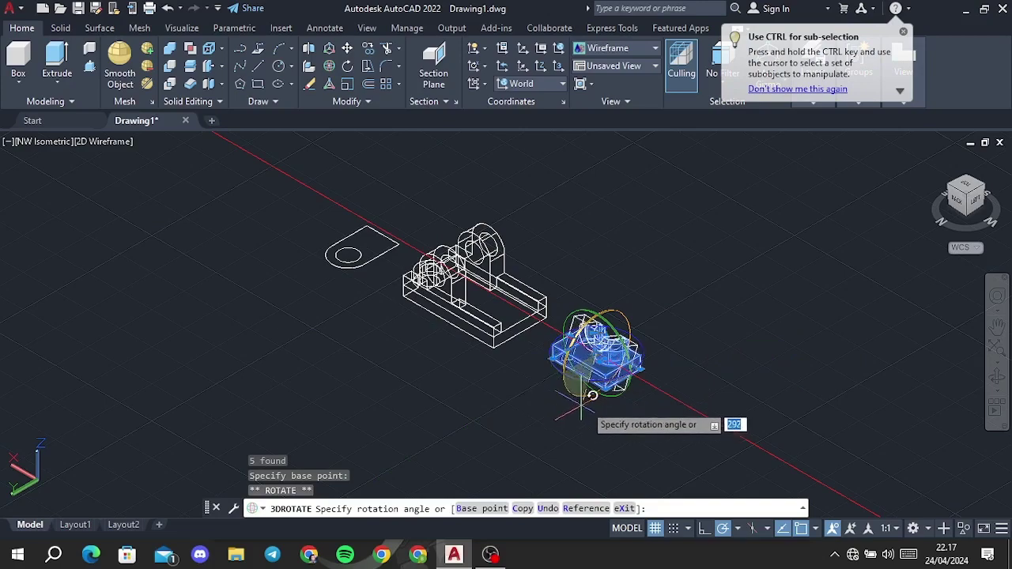
click(607, 381)
Step: Reselect the block and rotate it again in 3D about another gizmo axis
click(564, 307)
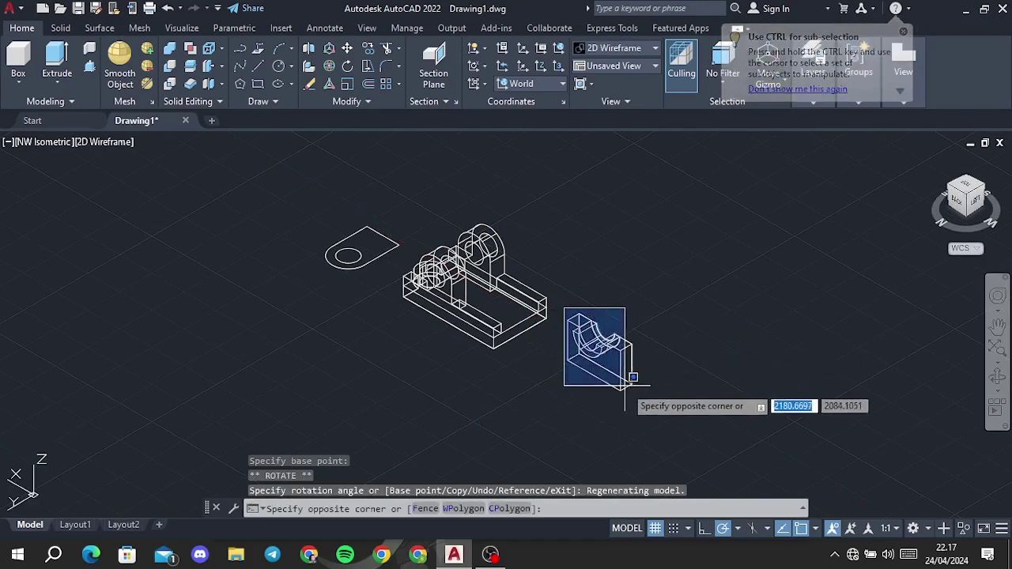
click(648, 402)
click(331, 68)
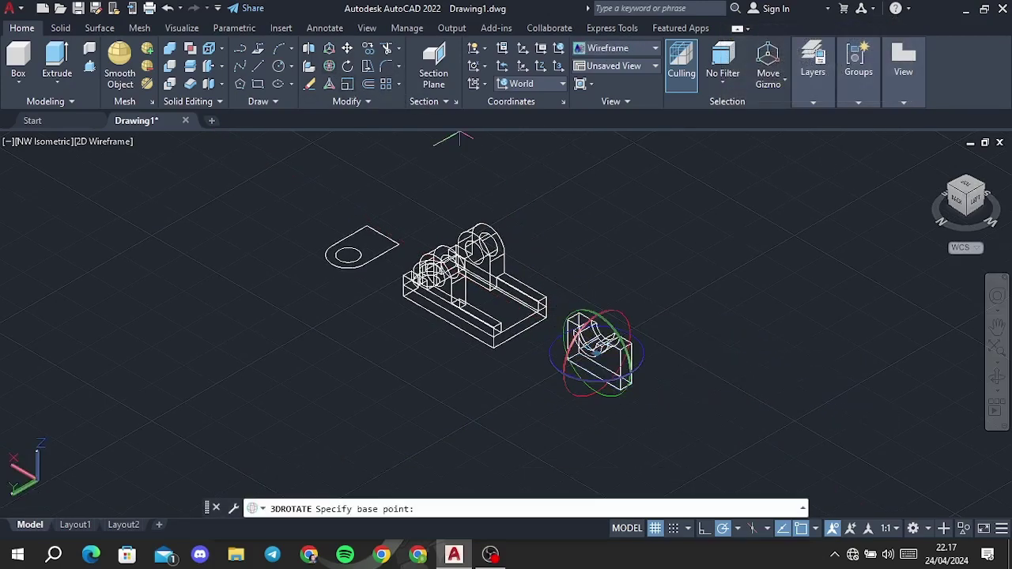
click(593, 373)
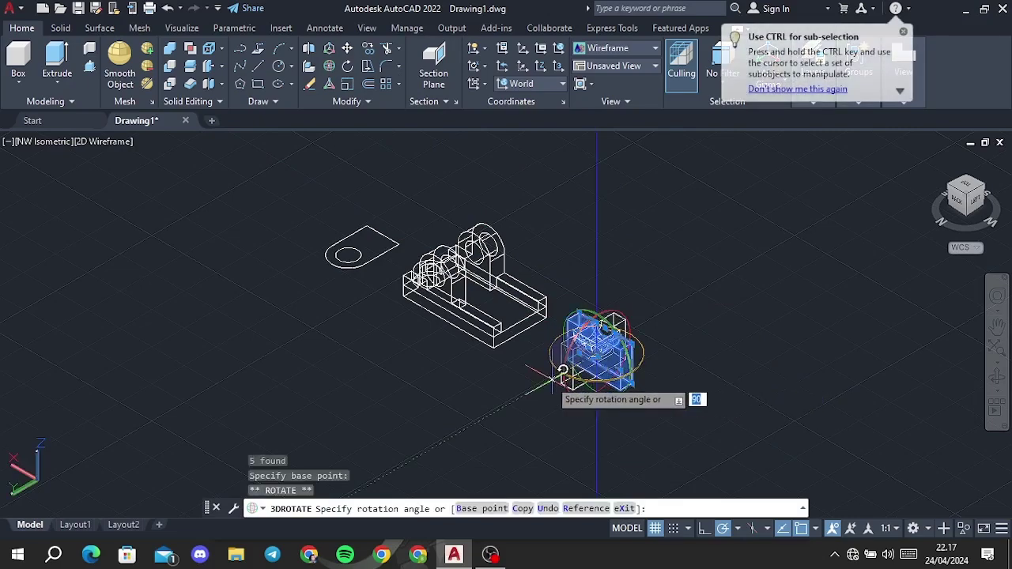
click(547, 382)
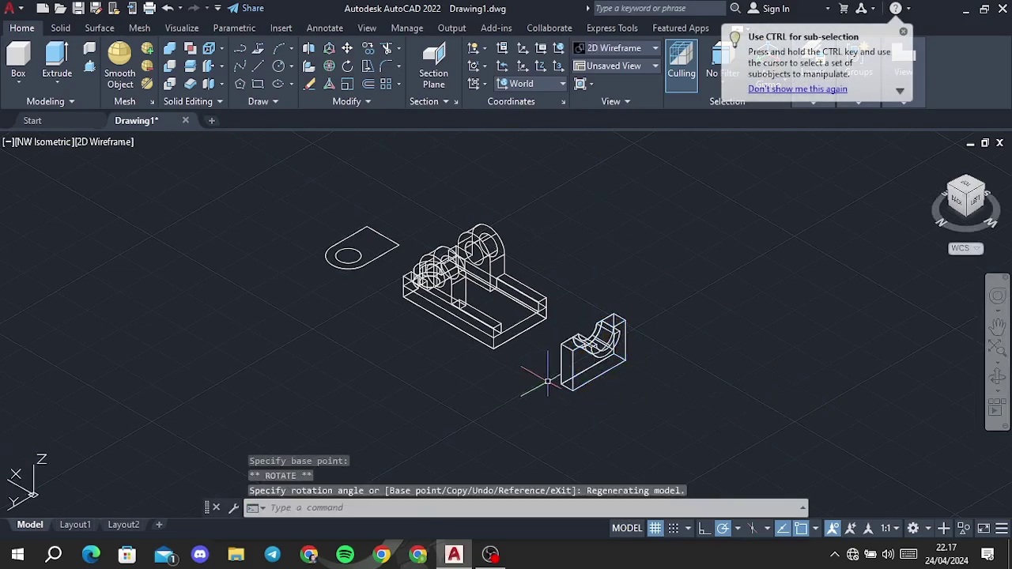
Step: Rotate the block so it stands upright with the cradle on top, checking from the back view
click(957, 201)
click(646, 271)
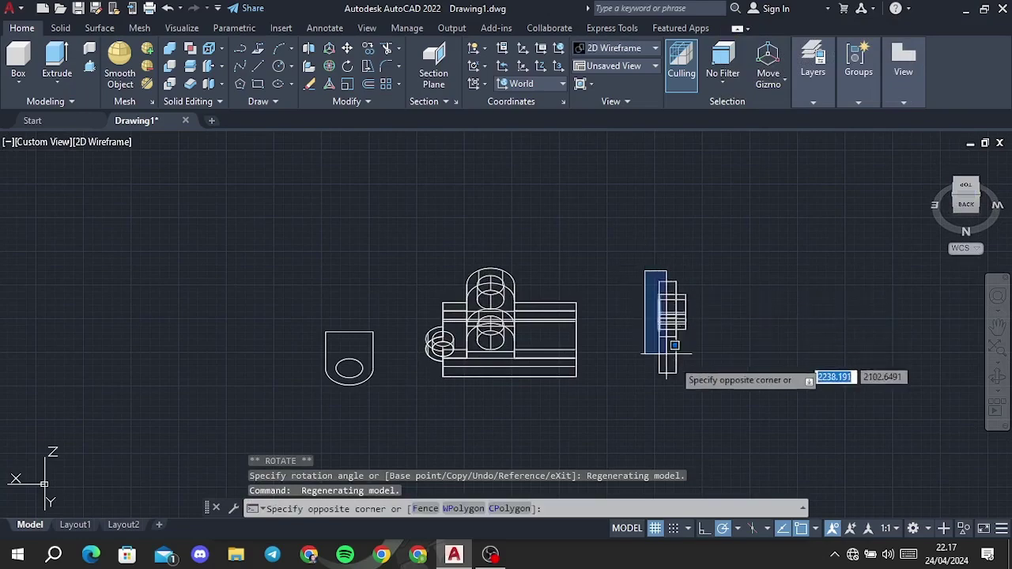
click(735, 408)
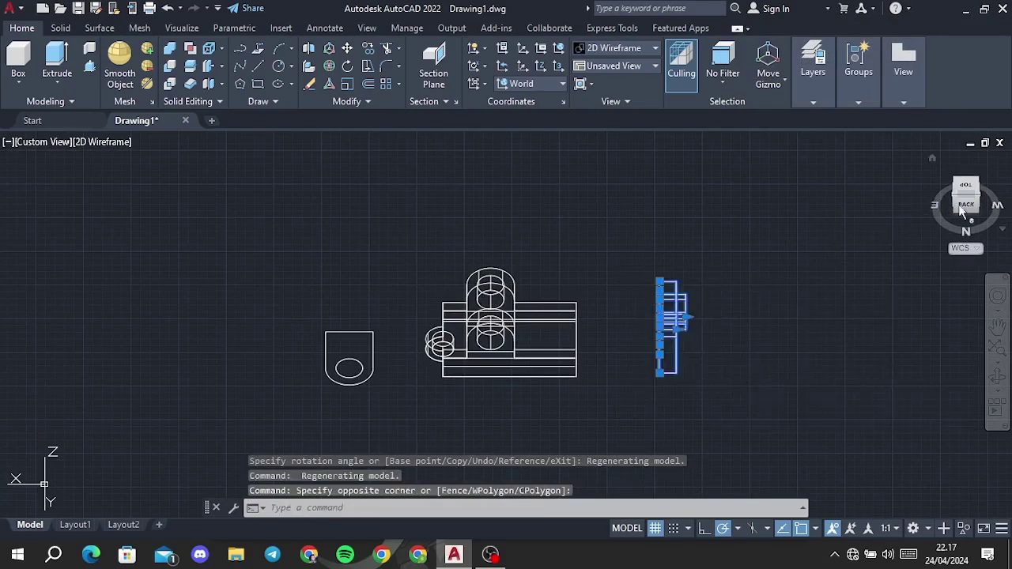
click(329, 67)
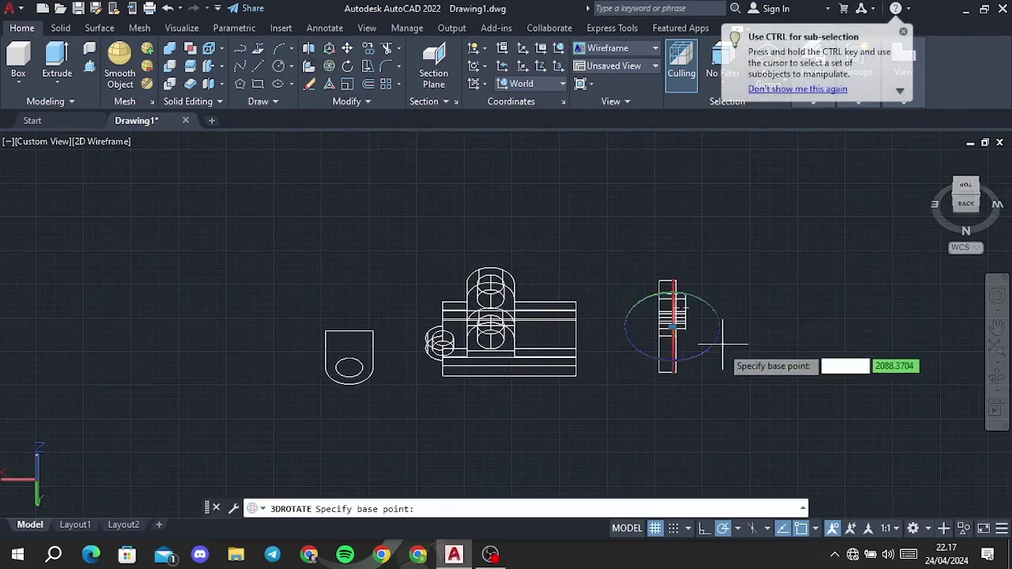
click(979, 205)
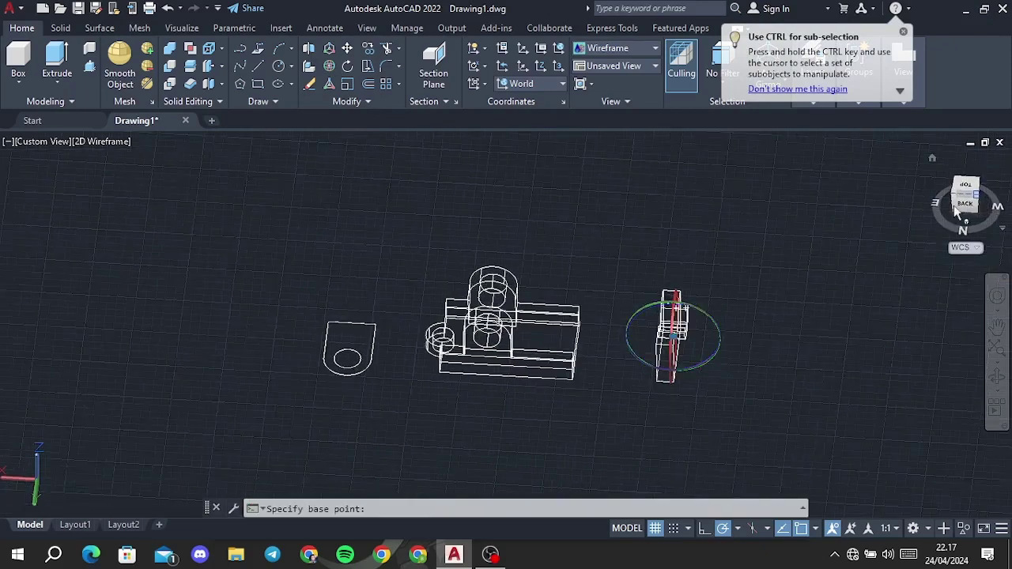
click(589, 400)
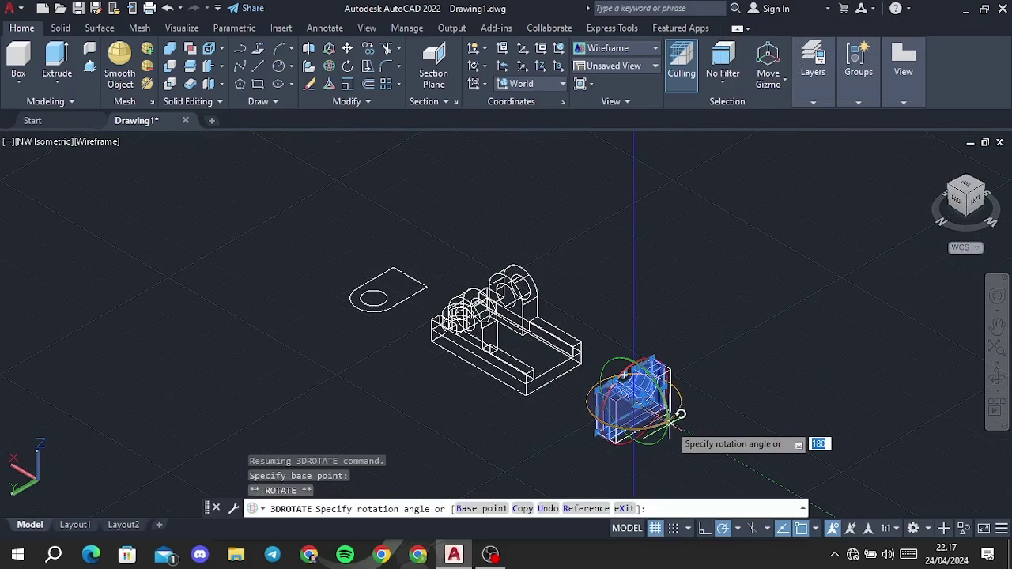
click(680, 405)
mouse_move(946, 230)
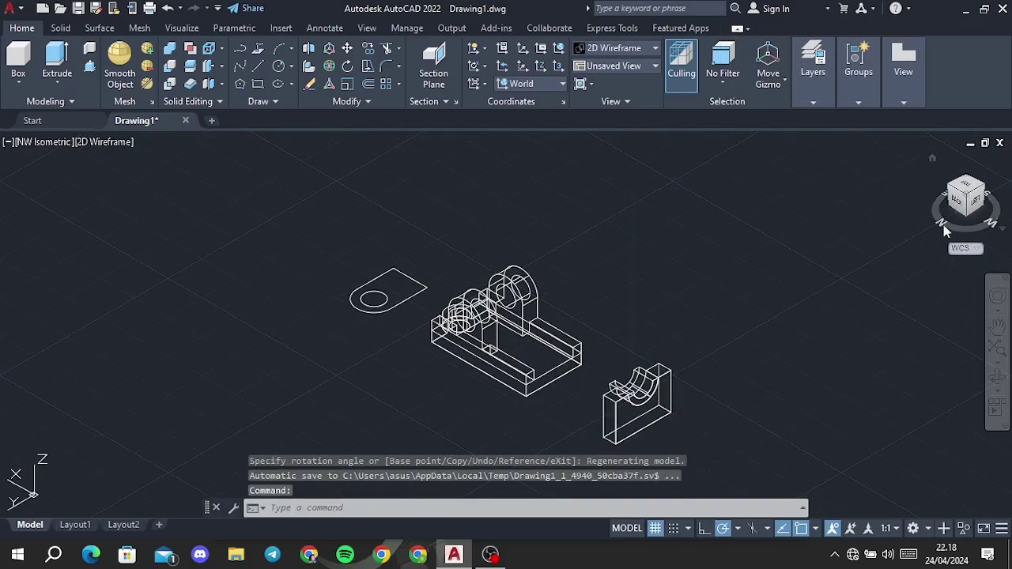
click(967, 207)
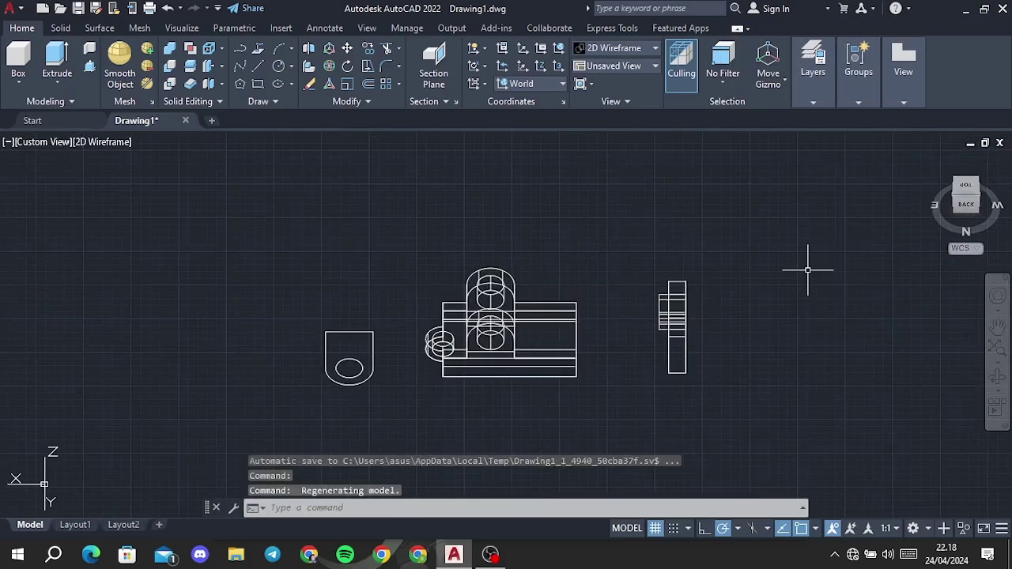
click(967, 198)
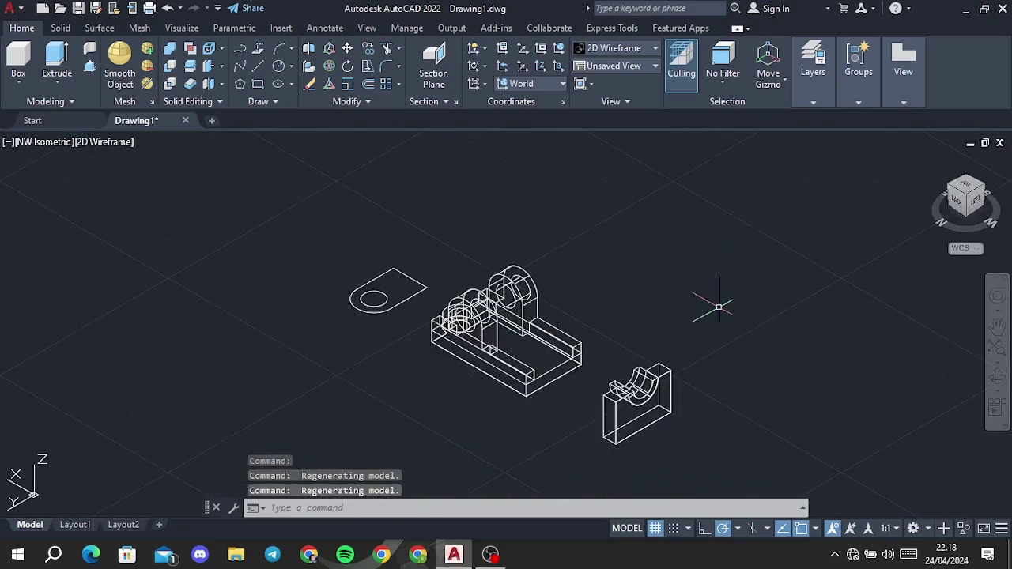
middle_drag(718, 307, 692, 253)
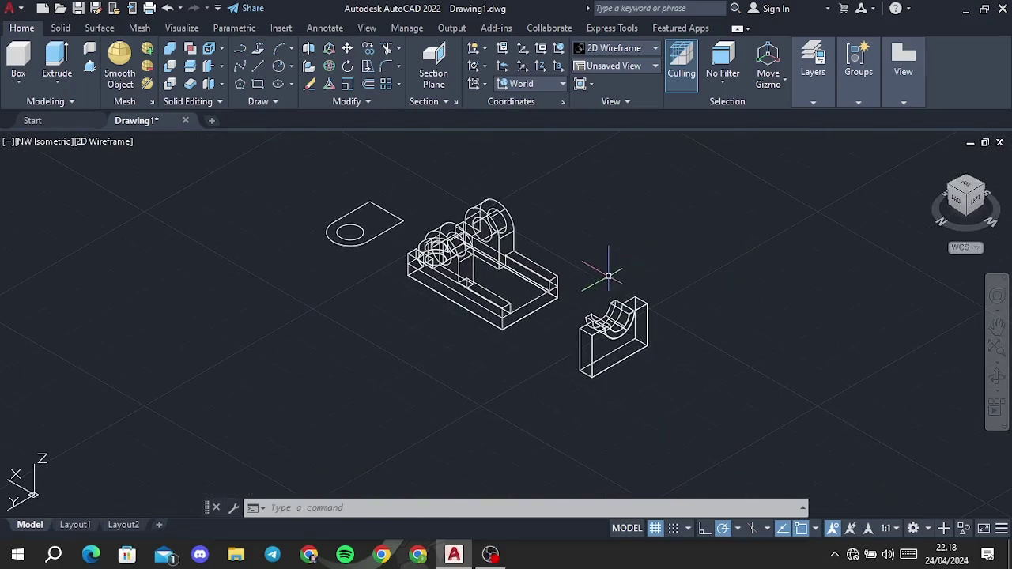
Step: Move the saddle block from its bottom corner onto the base's end corner and use Realistic style
click(575, 270)
click(716, 422)
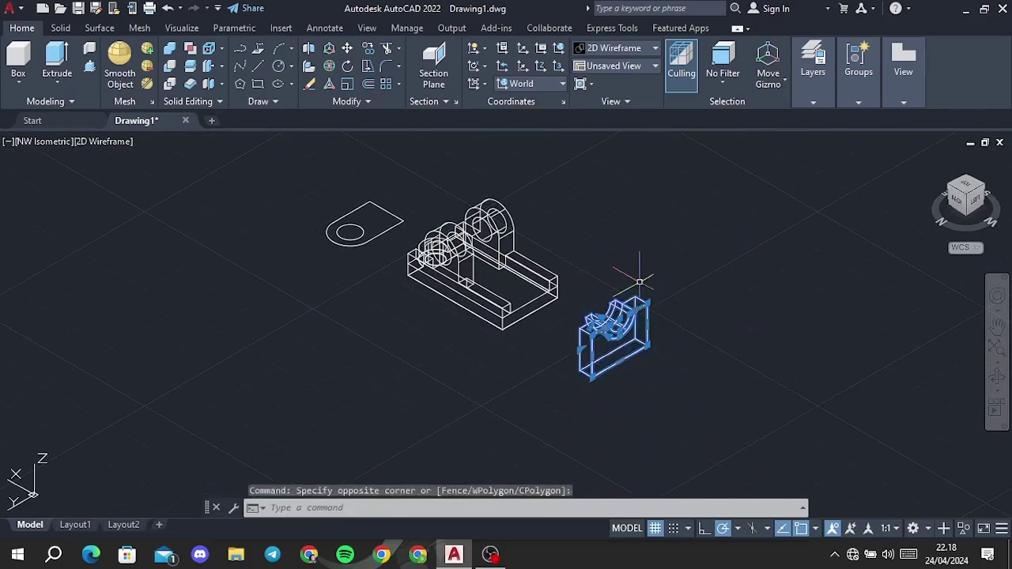
click(347, 49)
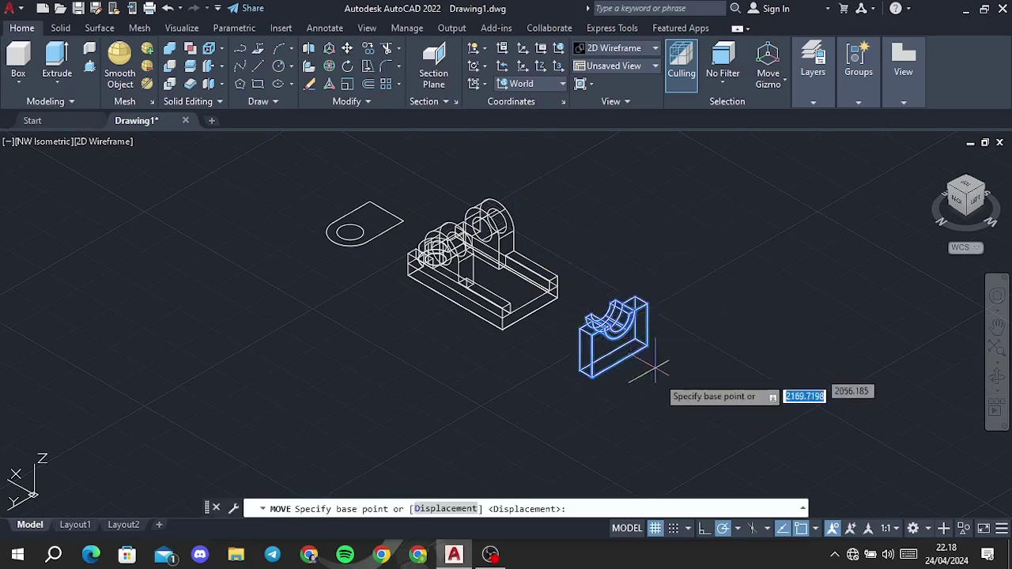
click(591, 375)
scroll(498, 331, up, 3)
scroll(488, 330, up, 2)
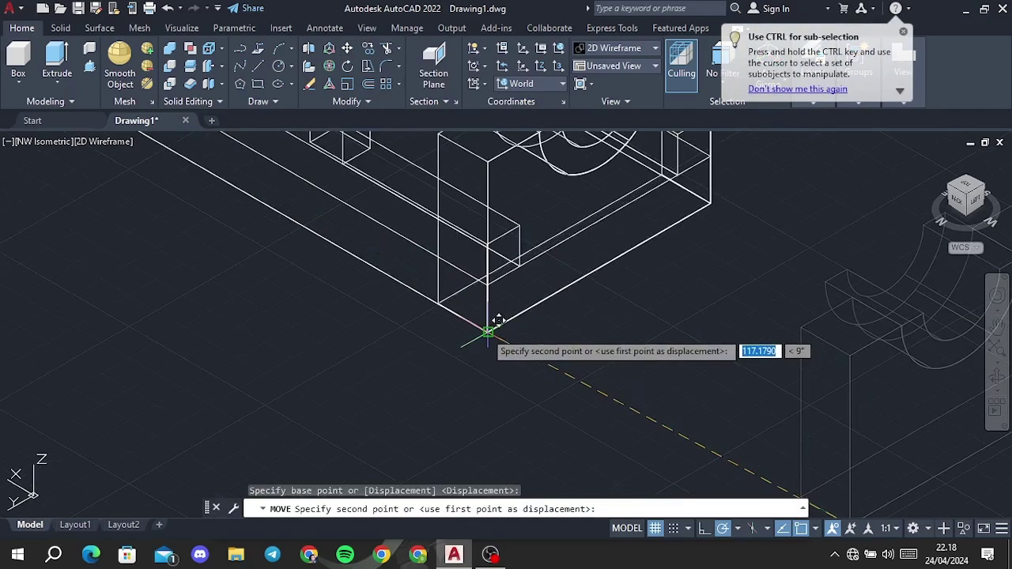
click(488, 331)
scroll(573, 321, down, 5)
middle_drag(725, 226, 703, 261)
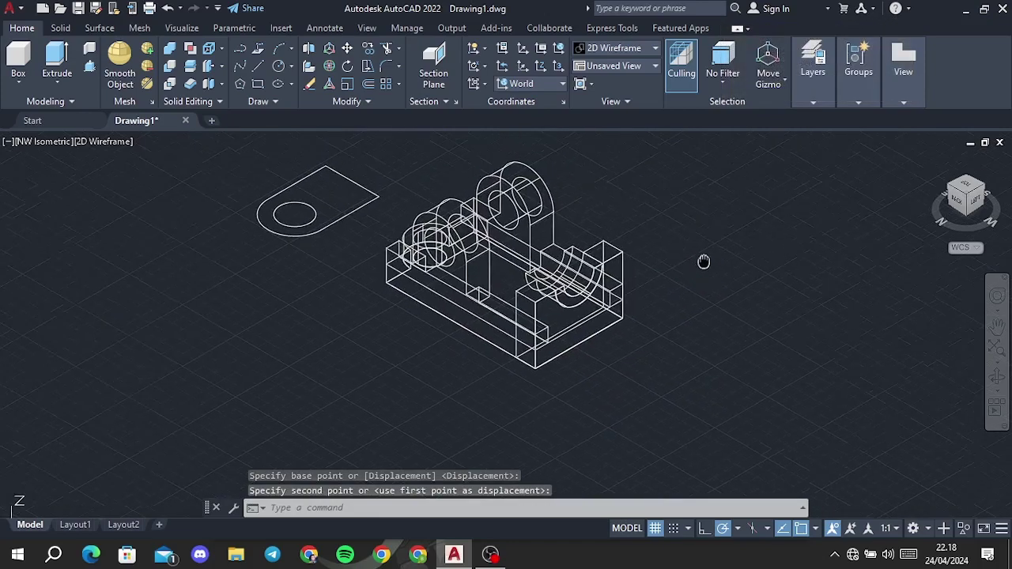
click(627, 49)
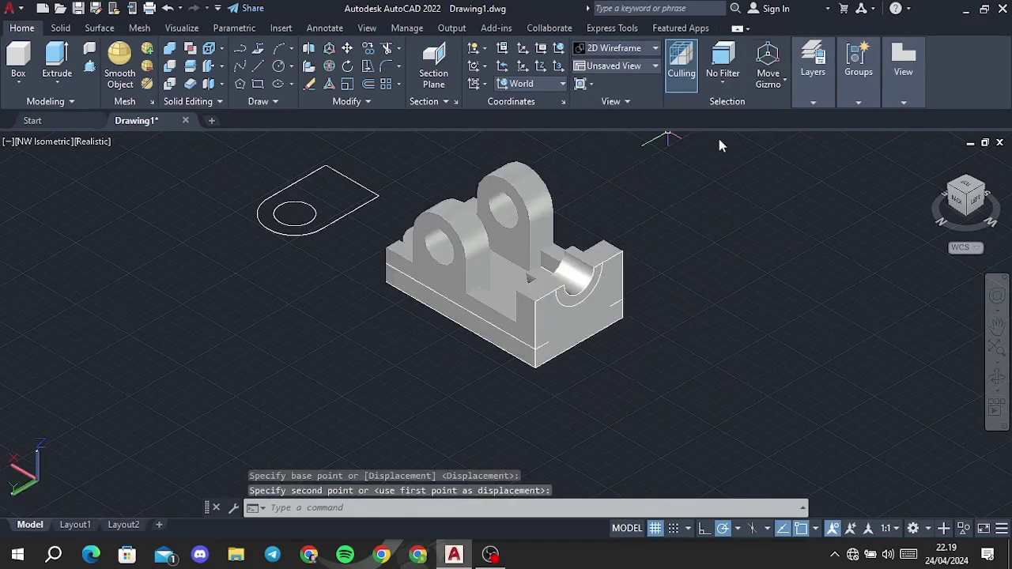
Step: Union all 11 objects of the notched assembly into one solid and zoom to fit
scroll(585, 190, down, 2)
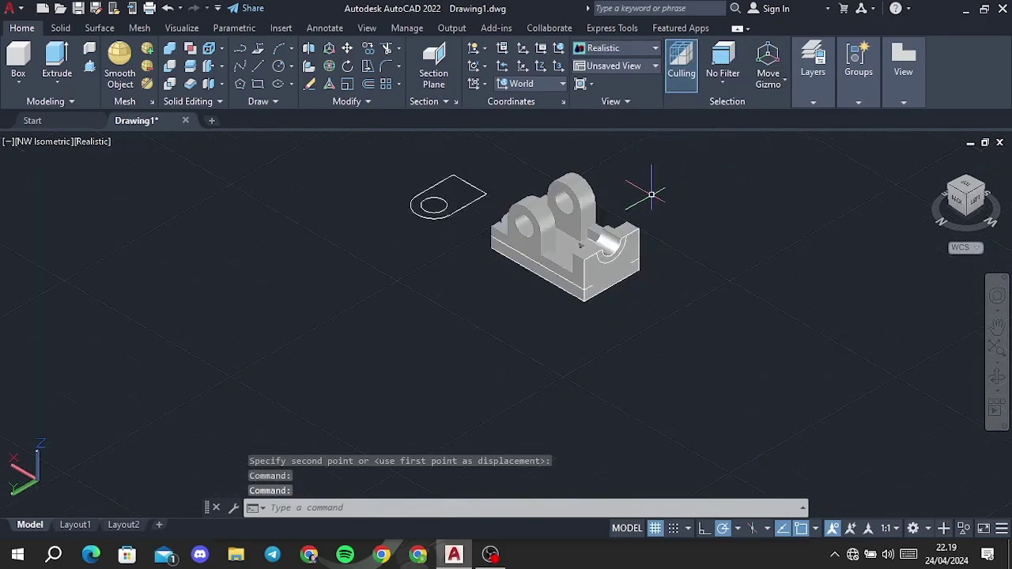
click(502, 168)
click(660, 315)
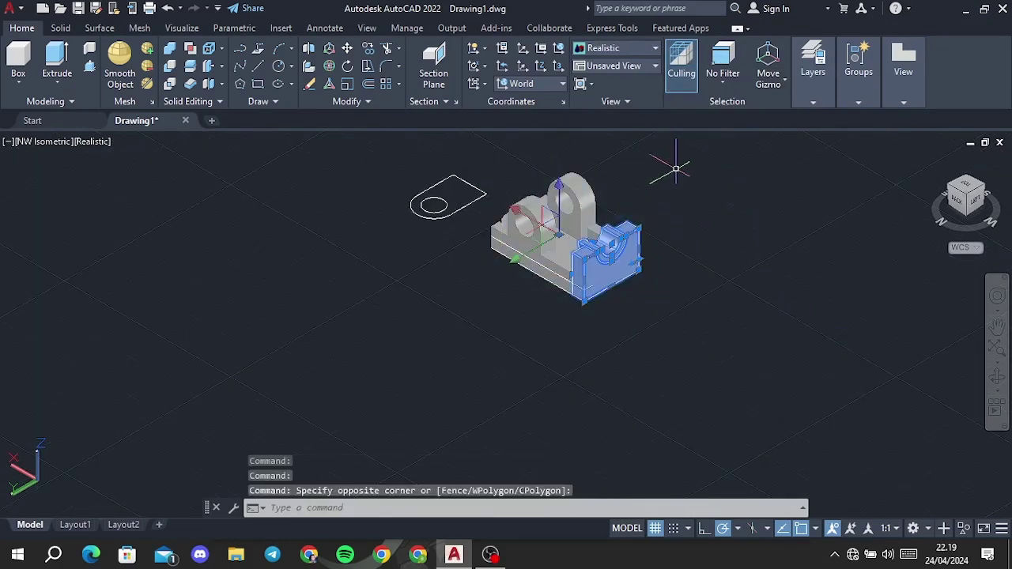
click(675, 150)
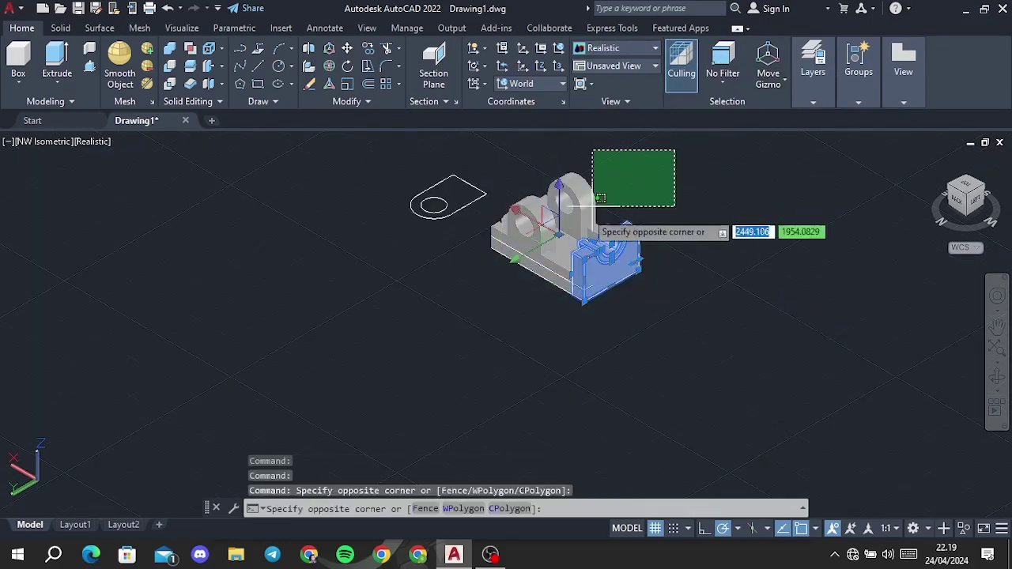
click(494, 314)
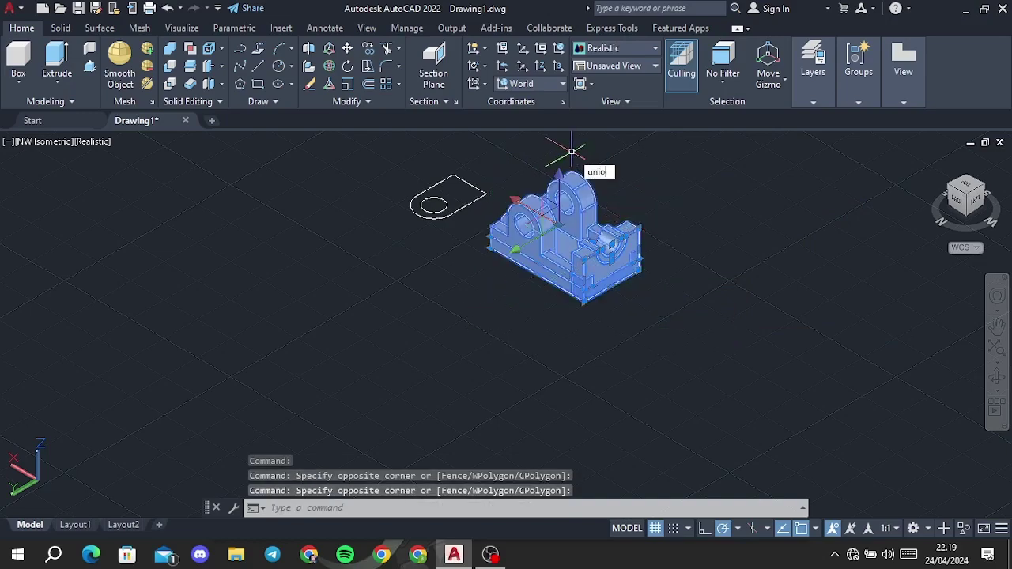
click(613, 189)
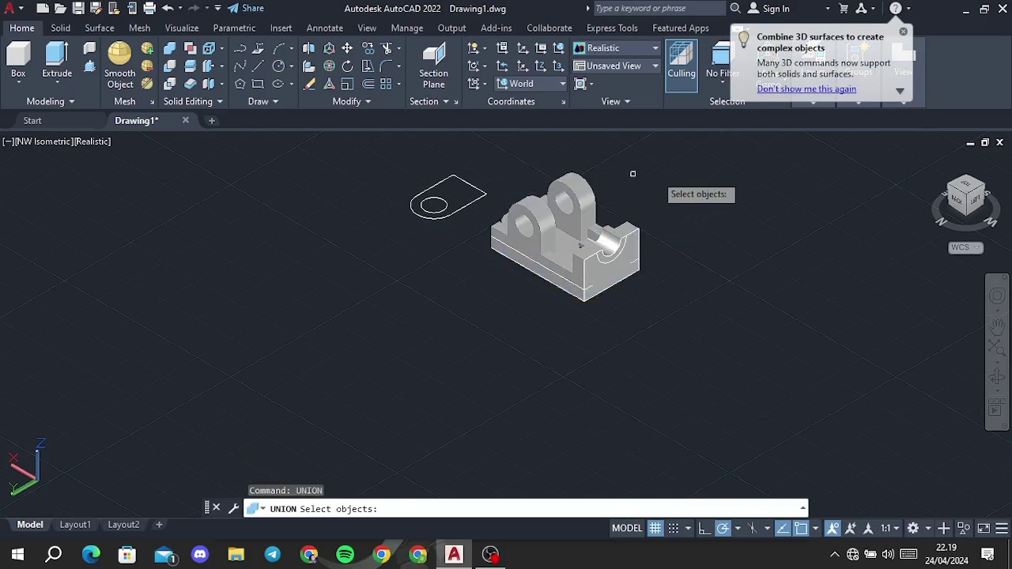
click(675, 166)
click(494, 291)
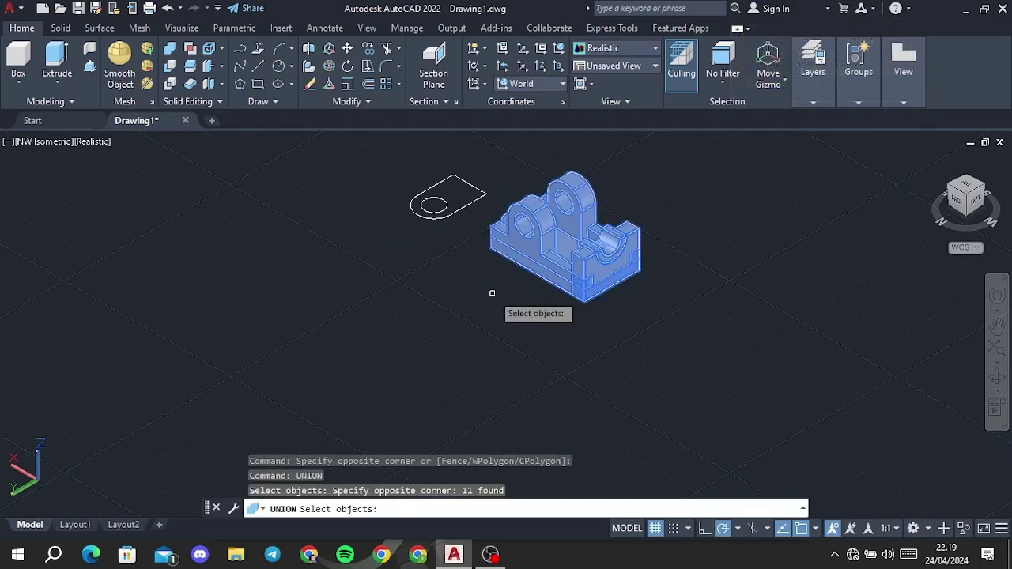
key(Return)
scroll(671, 255, up, 5)
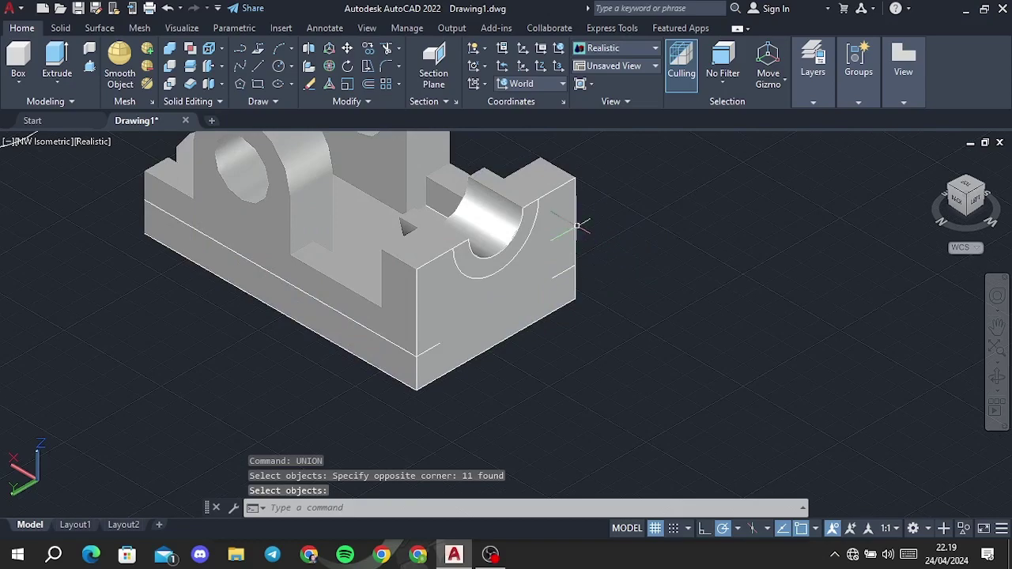
key(Return)
mouse_move(962, 199)
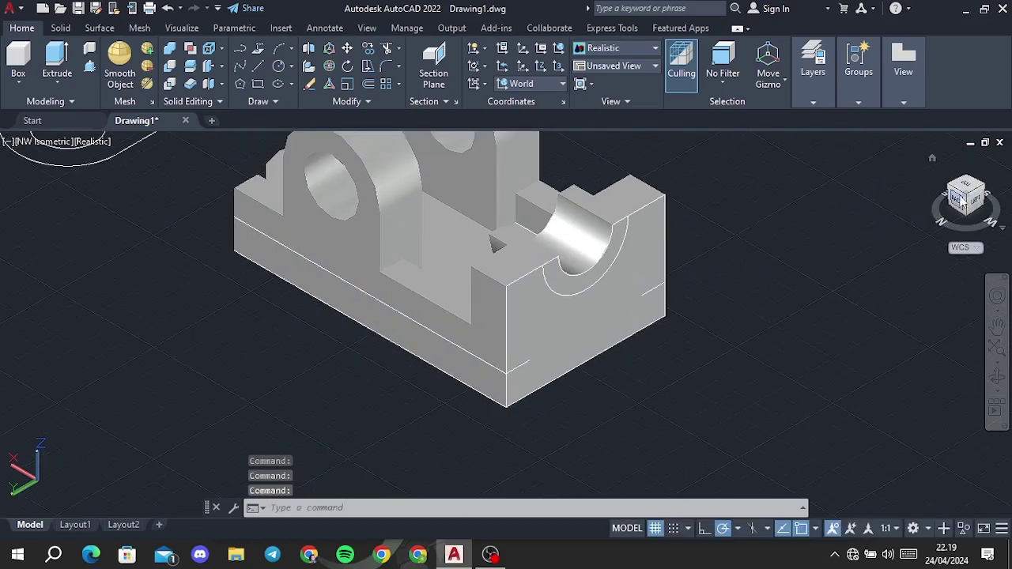
click(969, 188)
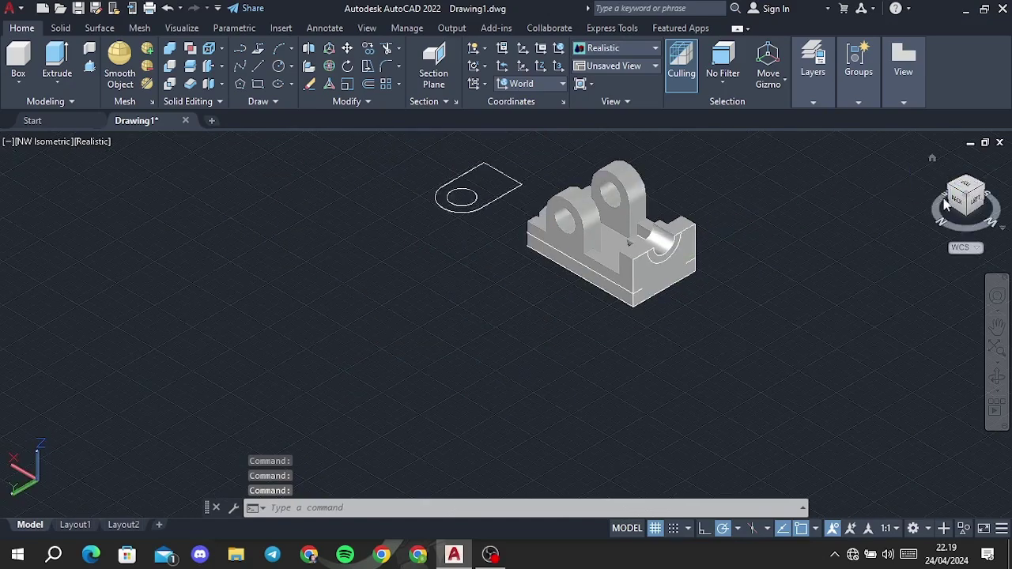
Step: Pan and orbit the merged assembly to inspect it from the back, left and below
mouse_move(733, 229)
middle_down()
mouse_move(529, 270)
mouse_move(548, 260)
mouse_move(841, 232)
middle_up()
shift+middle_drag(661, 277, 588, 301)
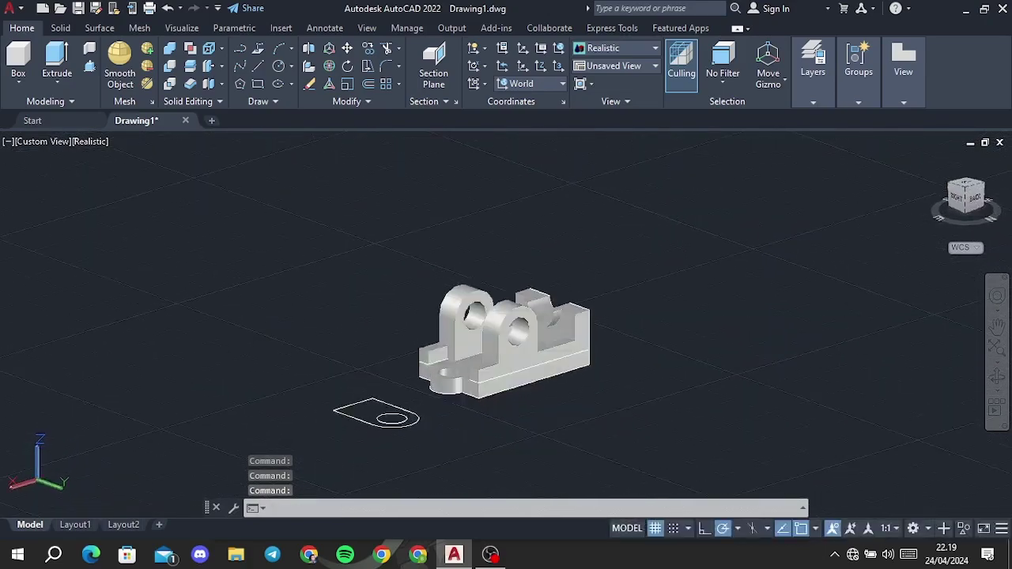
shift+middle_drag(427, 372, 334, 316)
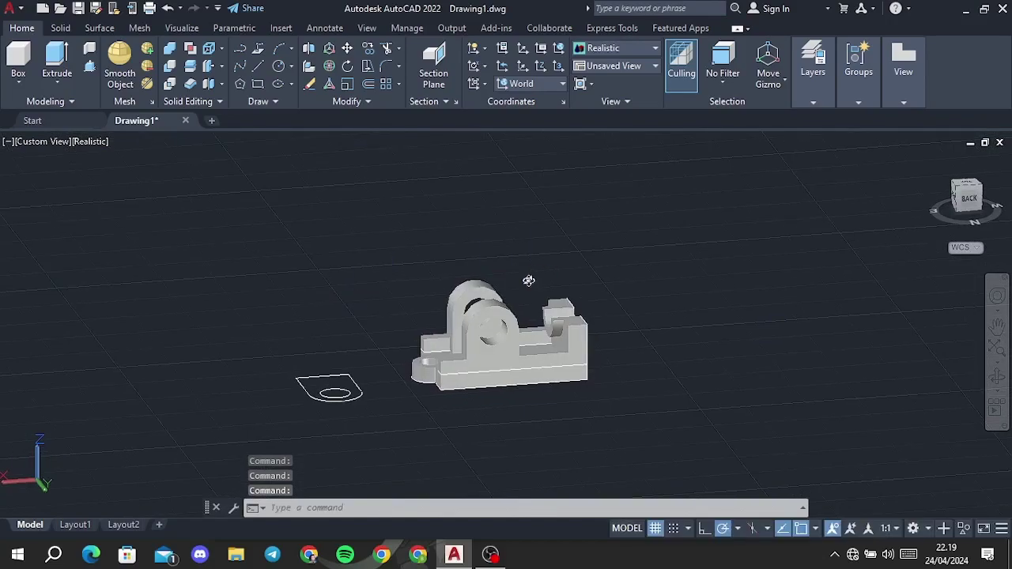
shift+middle_drag(529, 280, 384, 293)
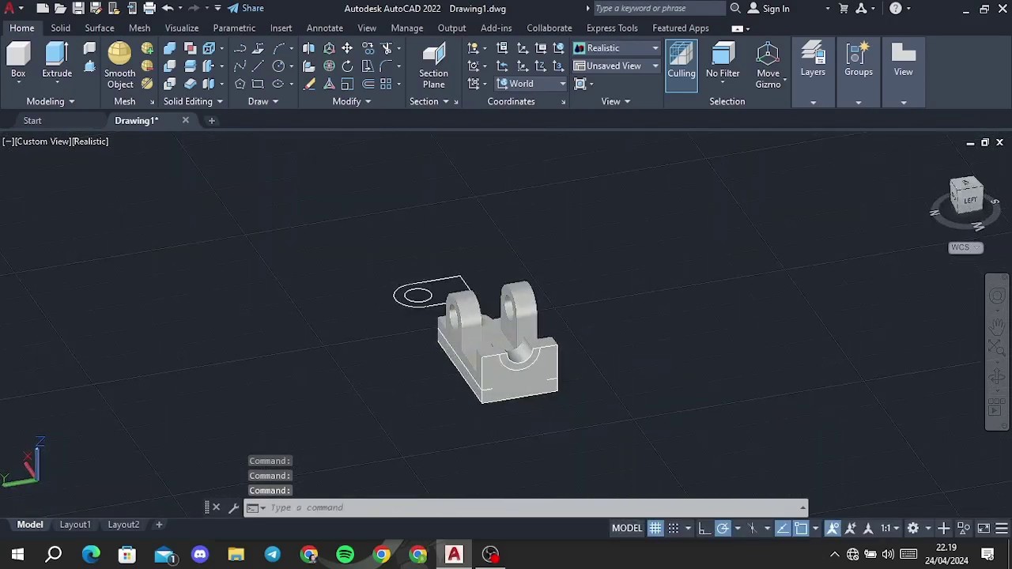
mouse_move(603, 272)
shift+middle_down()
mouse_move(328, 227)
mouse_move(402, 232)
shift+middle_up()
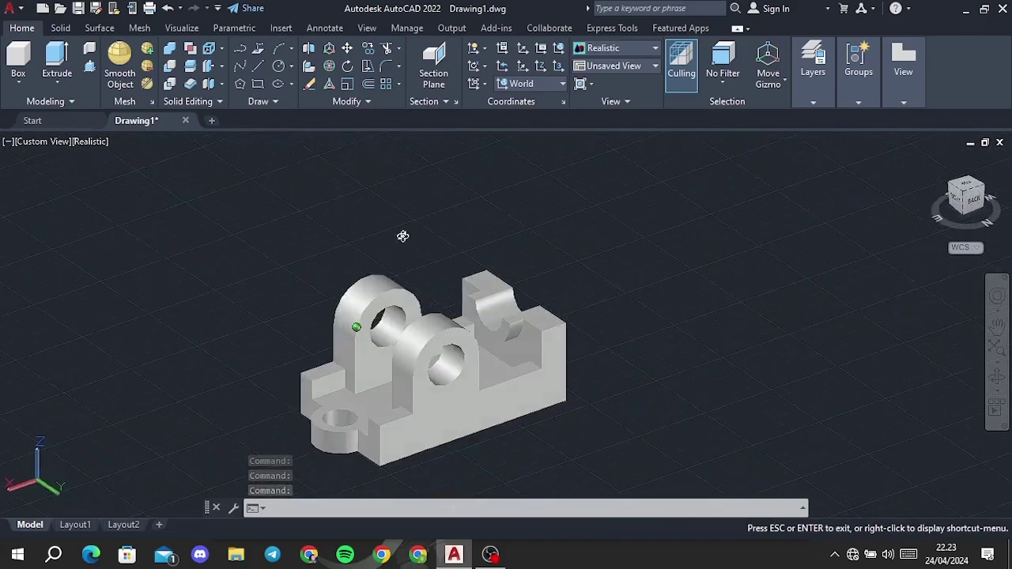
mouse_move(606, 402)
shift+middle_down()
mouse_move(566, 243)
mouse_move(545, 436)
shift+middle_up()
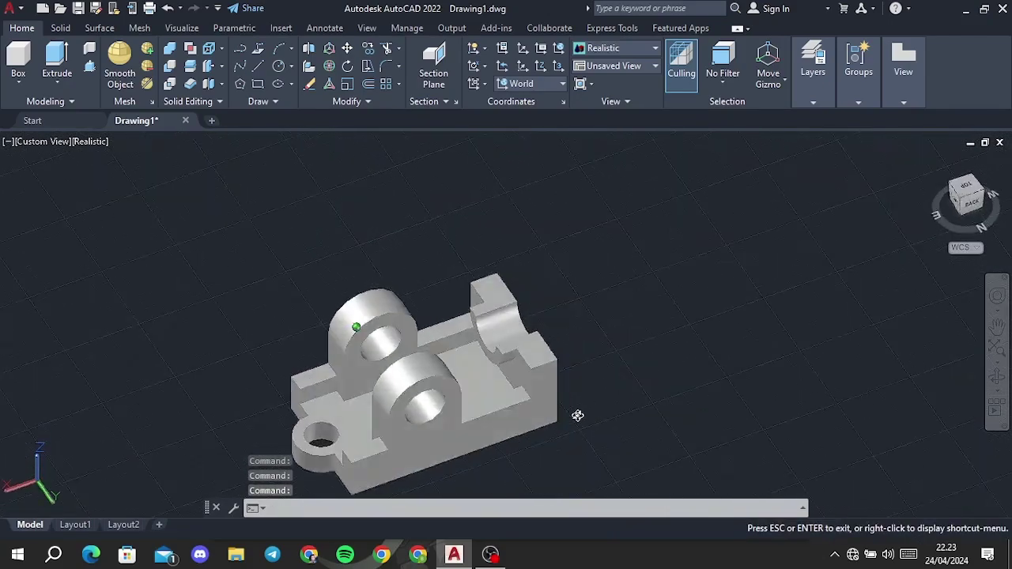
middle_drag(591, 387, 587, 253)
scroll(521, 325, up, 3)
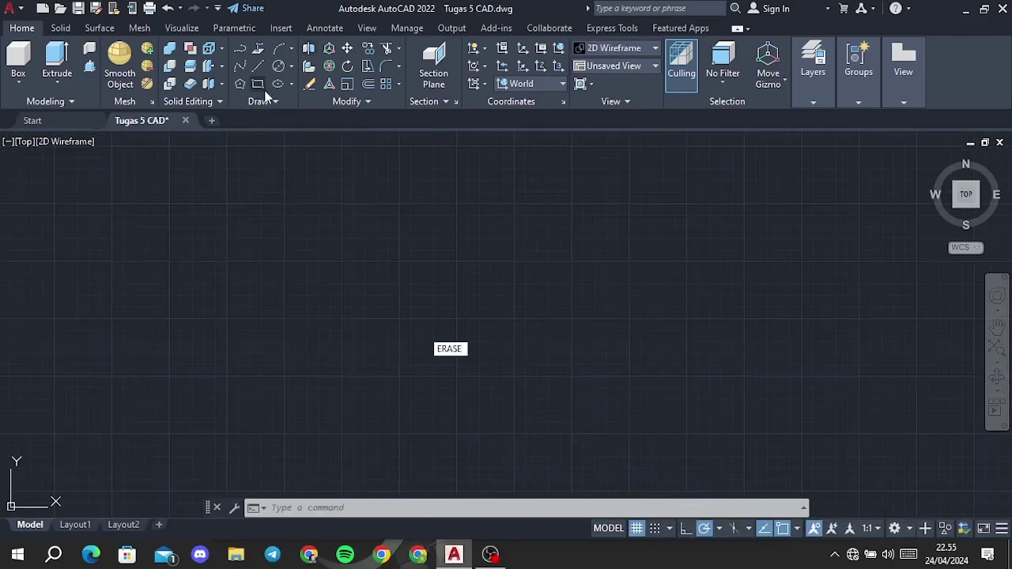
Step: Draw a 70 by 25 rectangle
click(339, 210)
click(570, 360)
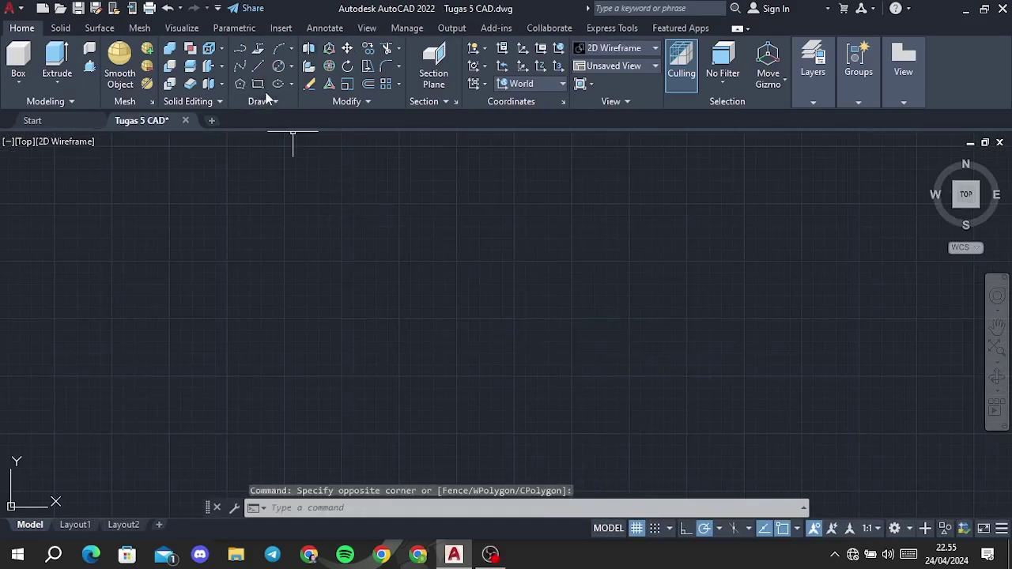
click(258, 84)
click(319, 221)
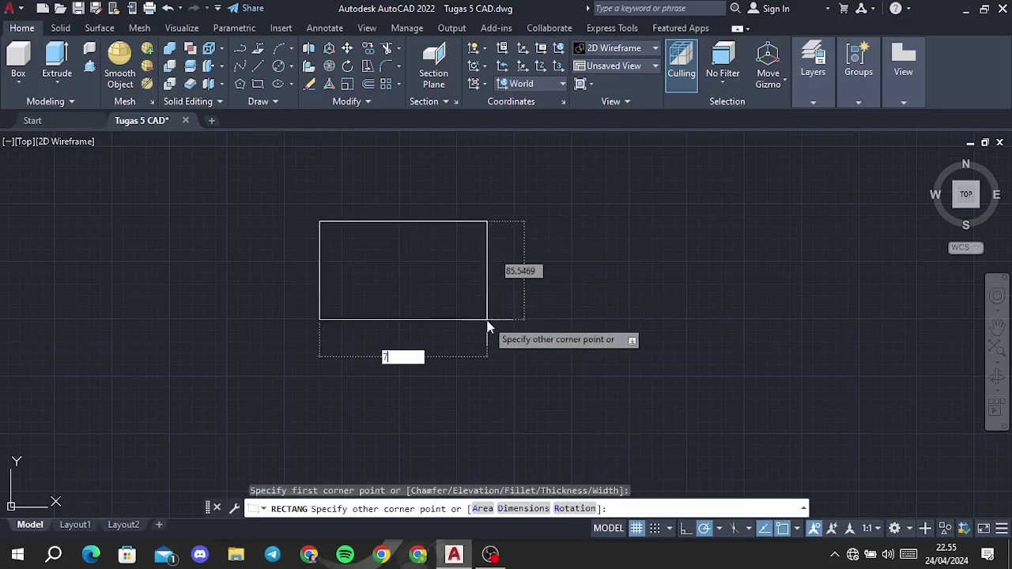
key(Tab)
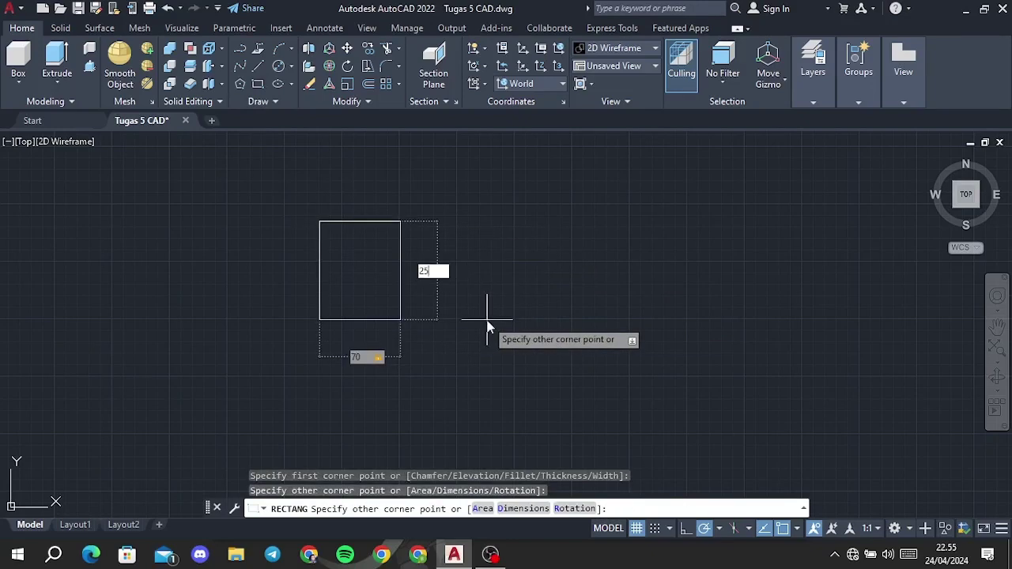
key(Return)
scroll(402, 218, up, 6)
scroll(442, 253, up, 2)
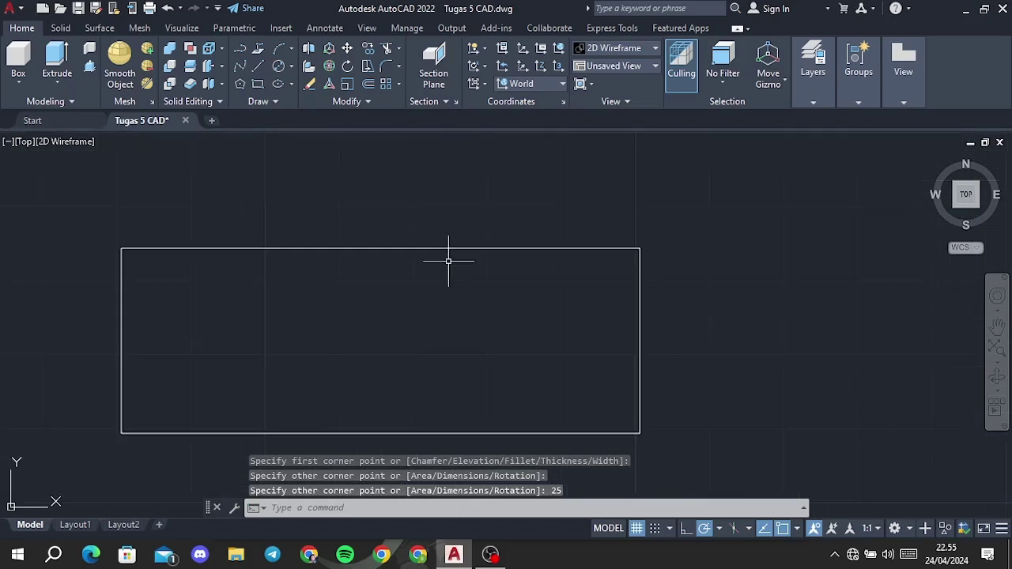
Step: Draw a 120° diagonal from 18 along the bottom edge and a 70-long horizontal line 12 up
click(256, 70)
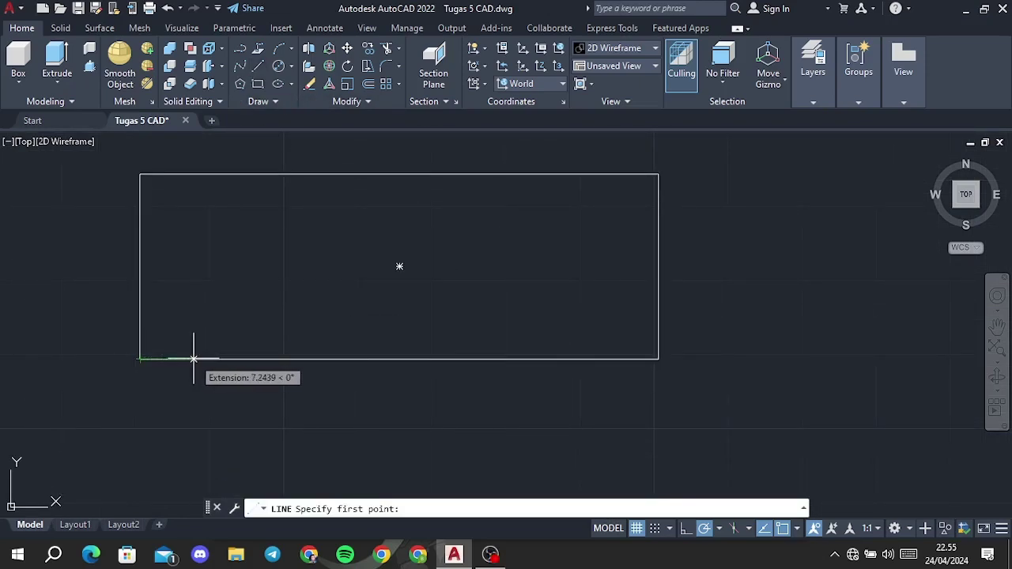
key(Return)
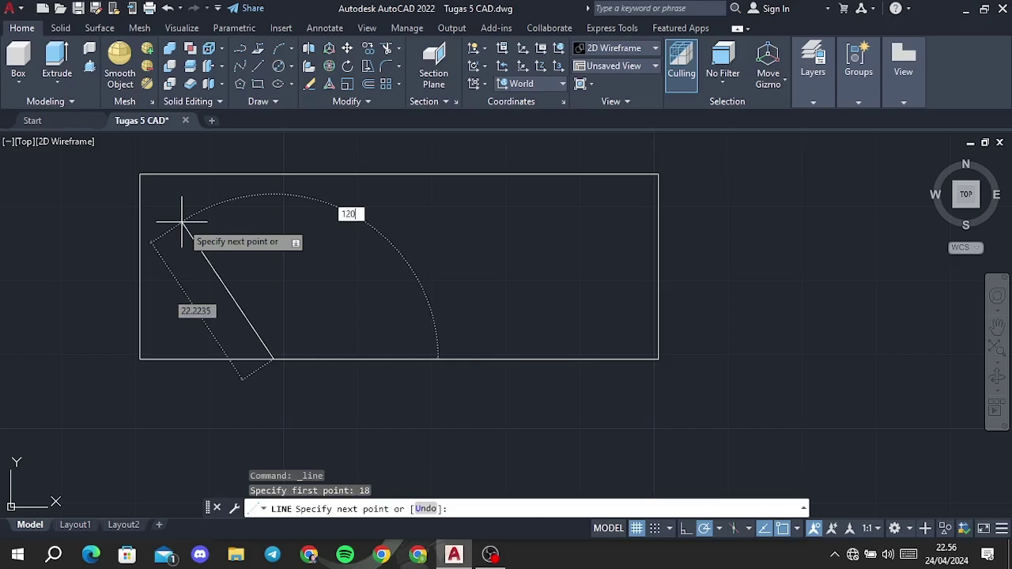
key(Return)
key(Escape)
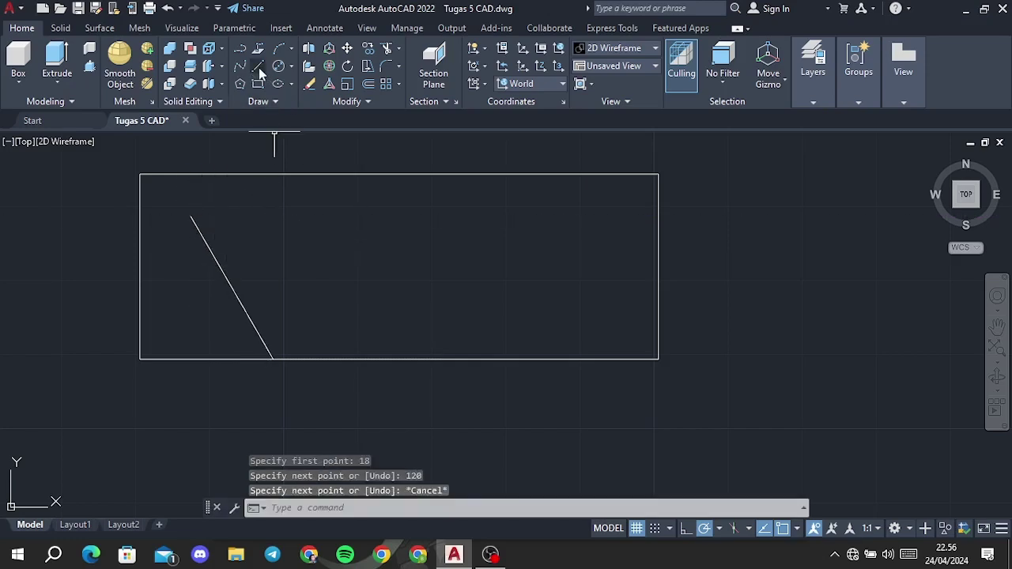
click(259, 67)
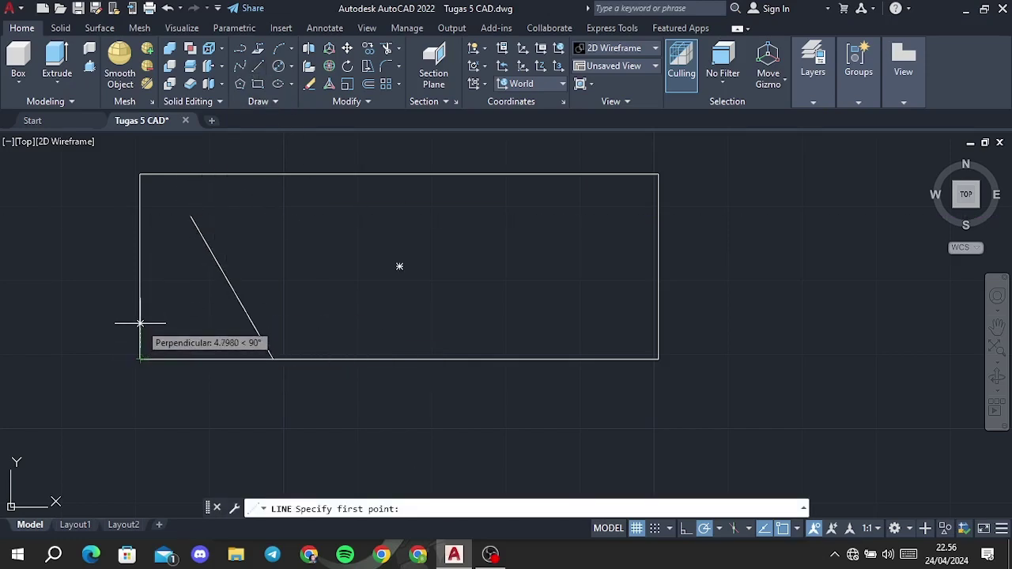
text(12)
key(Return)
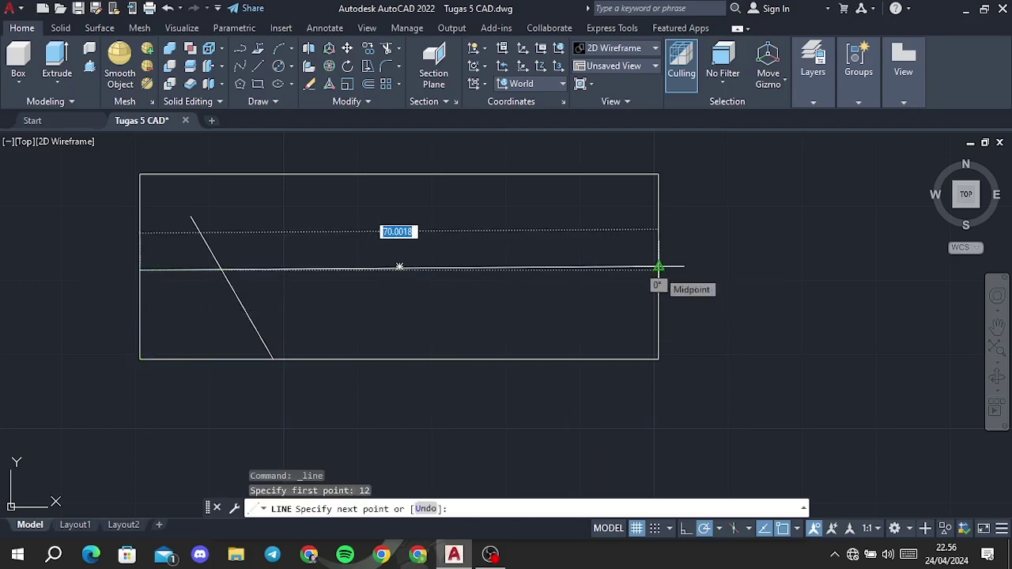
text(70)
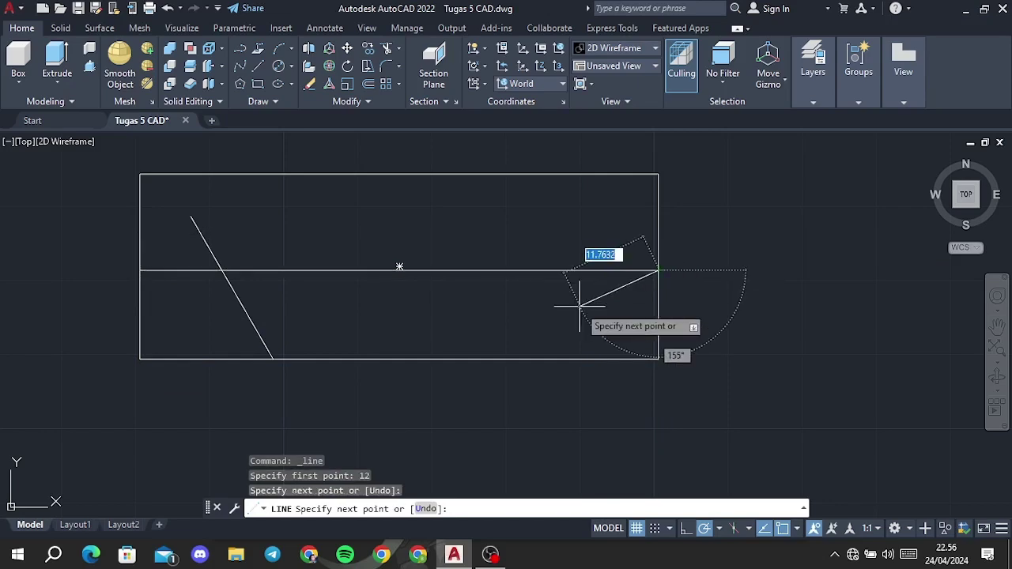
key(Escape)
Step: Trim the diagonal's top end and the left part of the horizontal line
click(387, 49)
drag(225, 225, 176, 282)
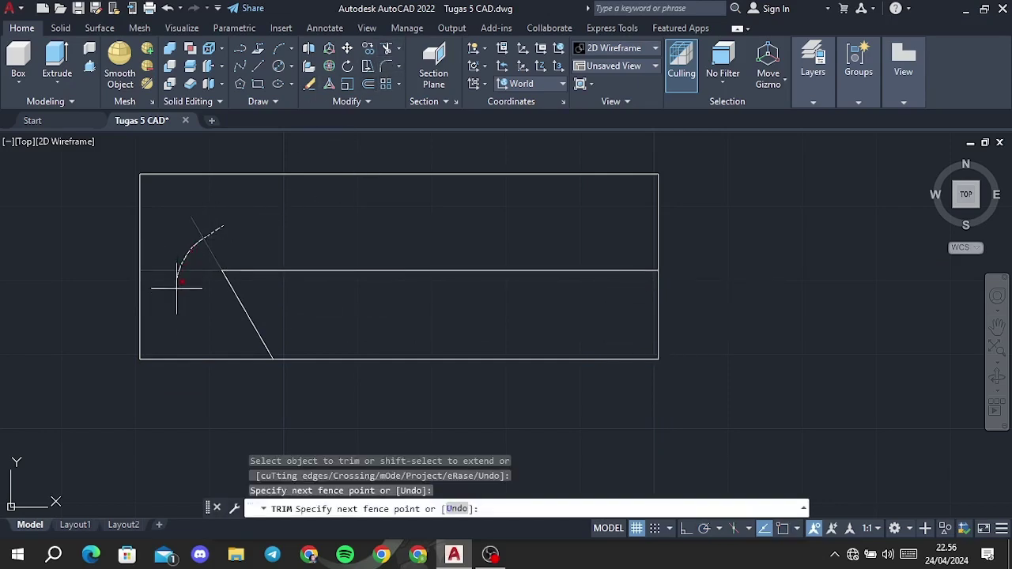
key(Escape)
Step: Mirror the diagonal about the rectangle's vertical centre line, keeping the original
click(242, 306)
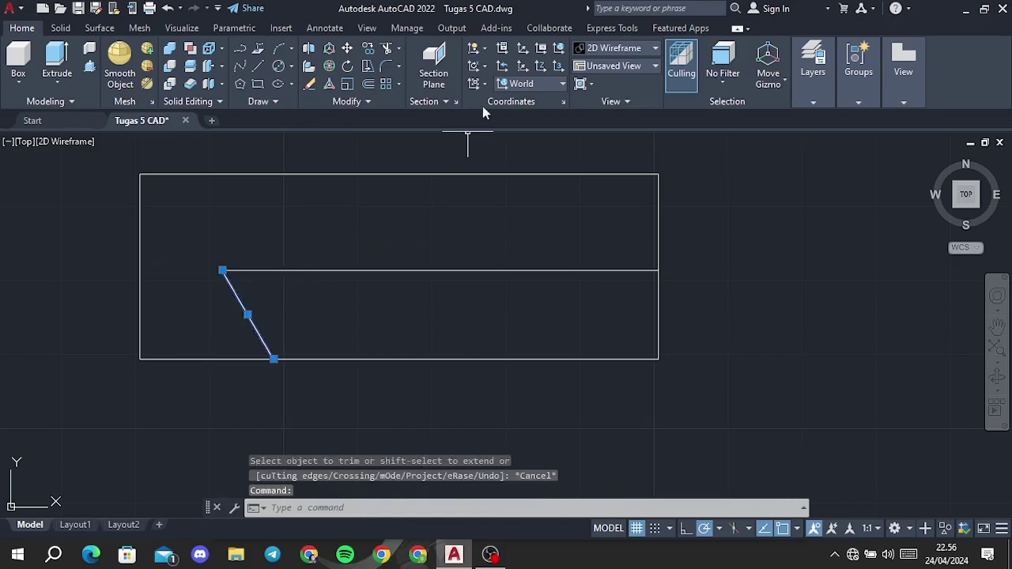
text(MIRR)
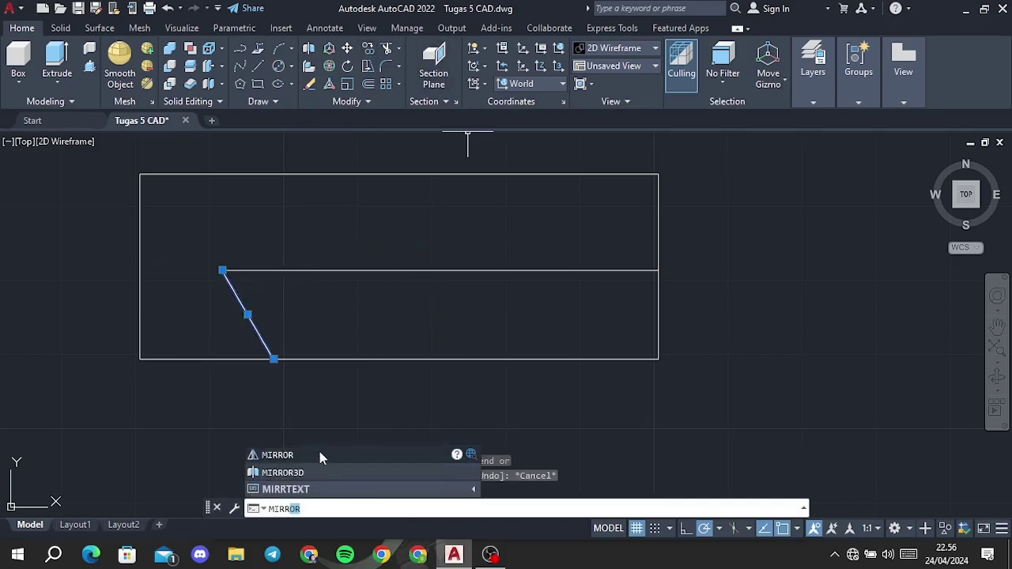
click(319, 454)
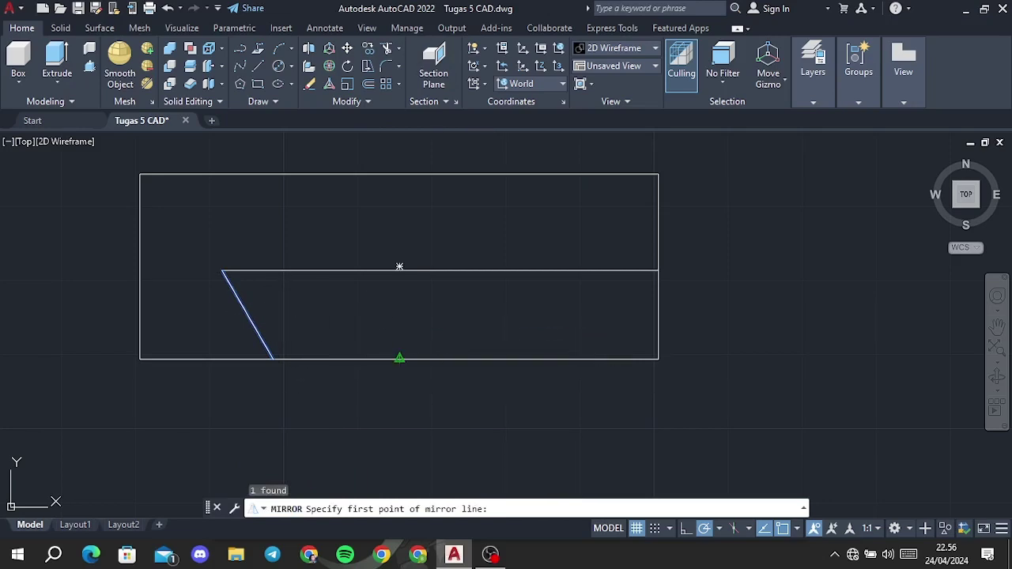
click(400, 358)
click(400, 324)
text(n)
key(Return)
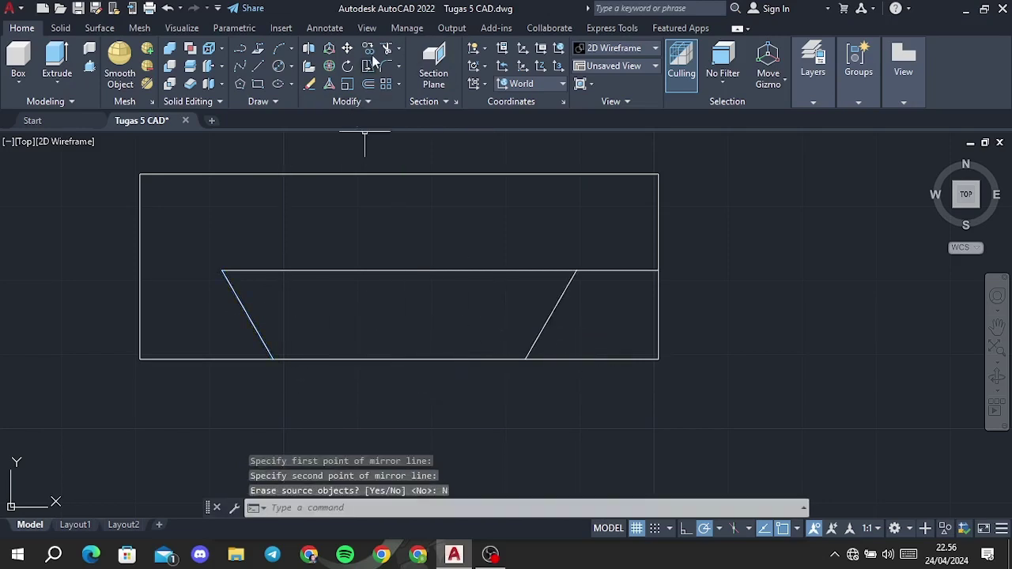
Step: Trim the excess line ends and bottom edge segment to complete the dovetail notch
click(370, 63)
drag(594, 245, 610, 290)
click(439, 359)
key(Escape)
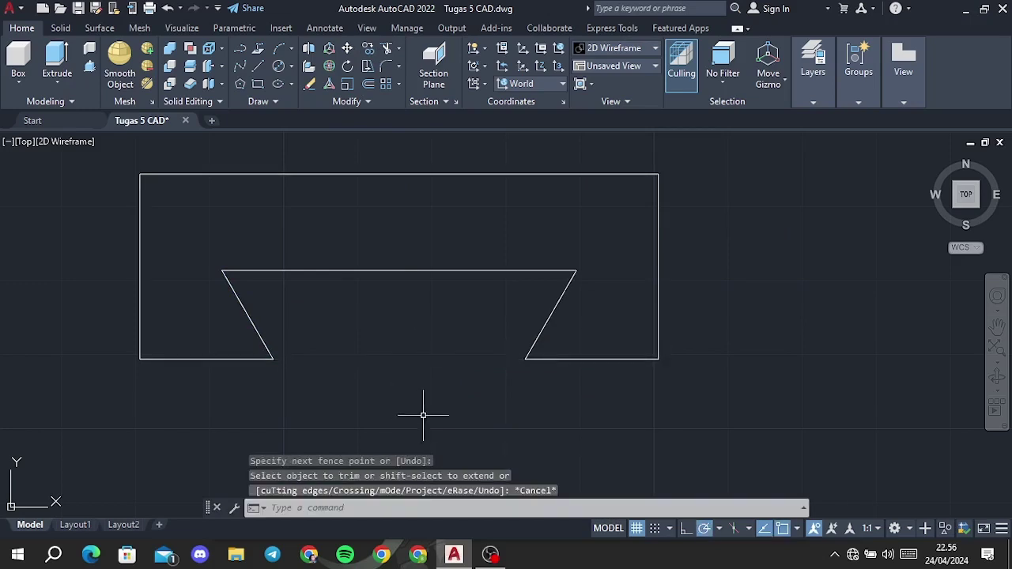
middle_drag(404, 379, 363, 384)
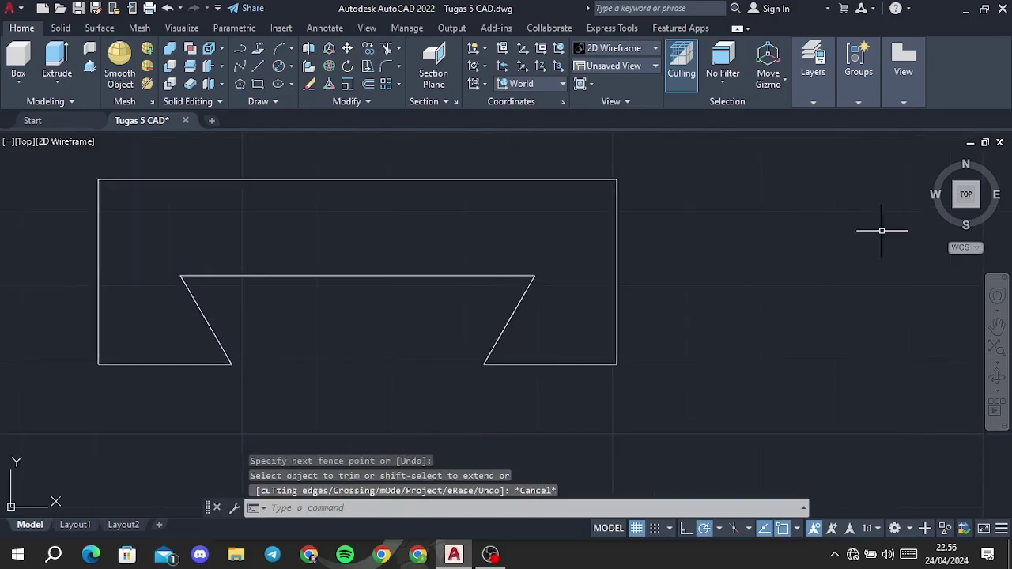
click(982, 192)
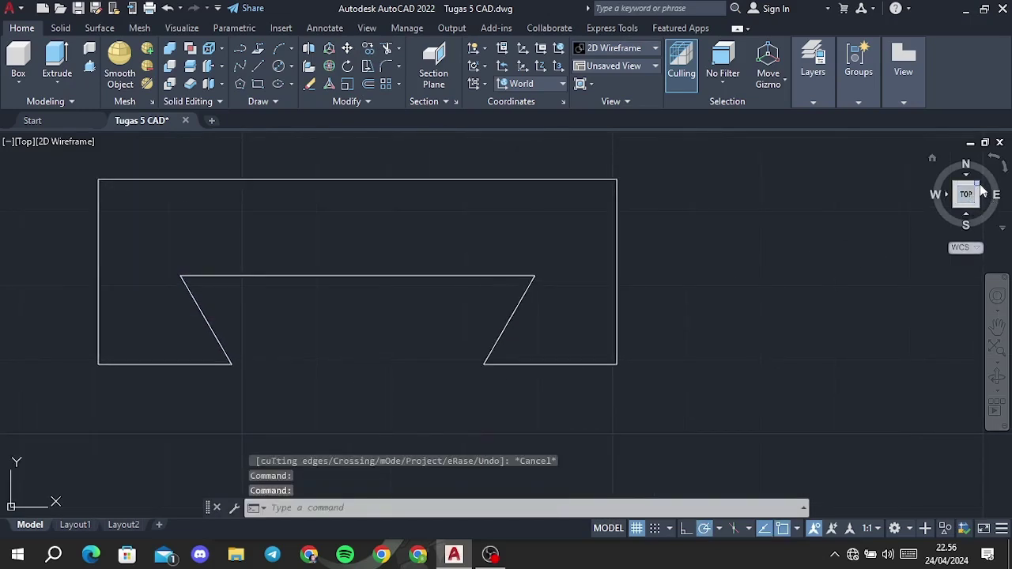
mouse_move(737, 277)
shift+middle_down()
mouse_move(732, 296)
mouse_move(607, 389)
shift+middle_up()
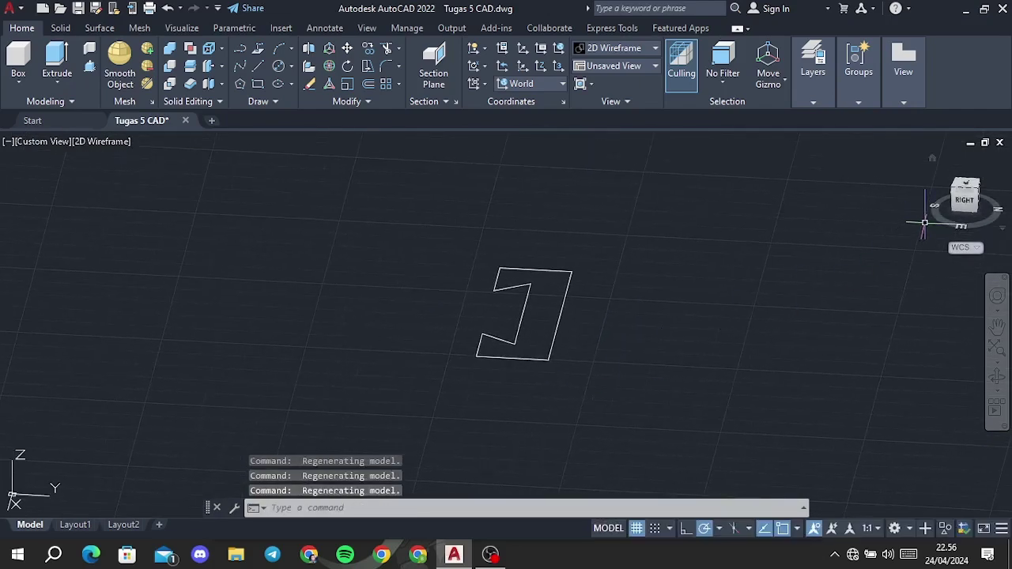
Step: Press-pull the J-shaped area 120 units into a tall solid and orbit to inspect it
click(959, 212)
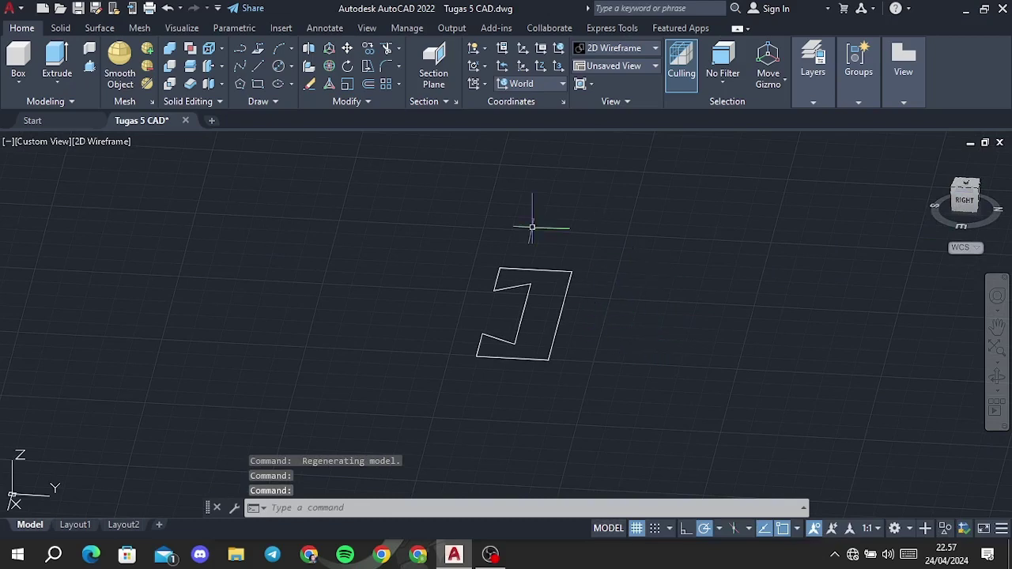
click(92, 67)
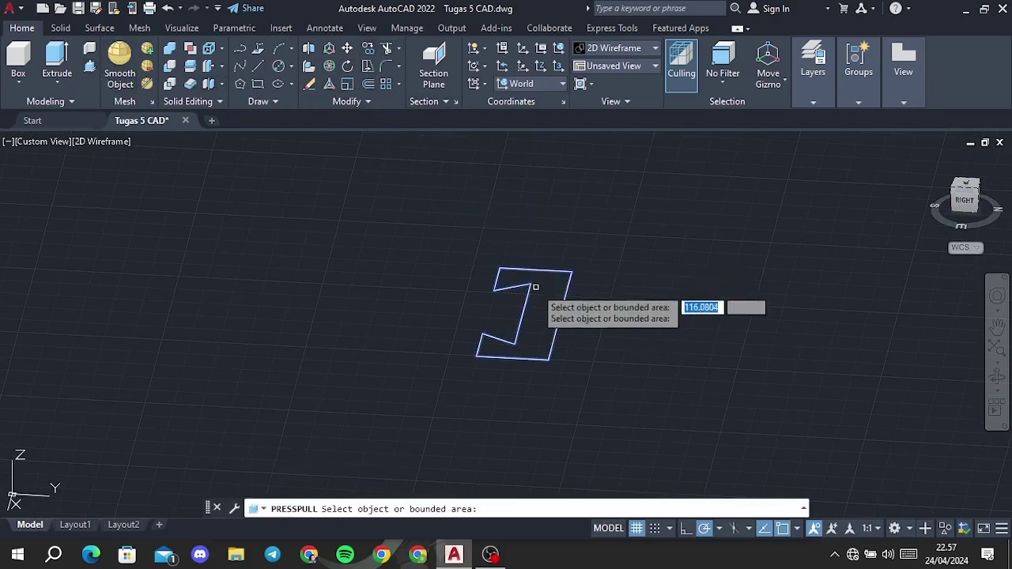
click(536, 289)
text(120)
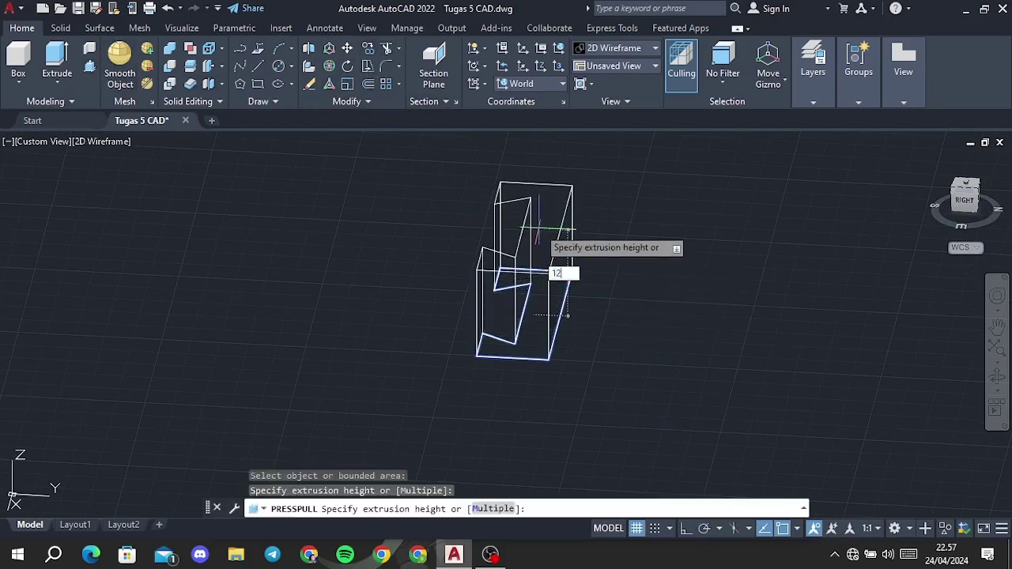
key(Return)
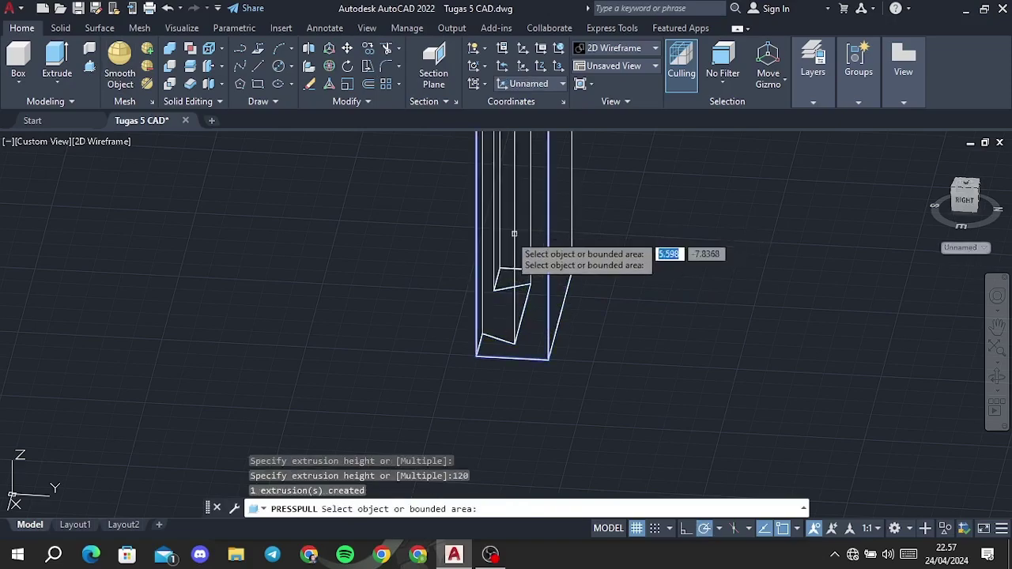
scroll(601, 238, down, 3)
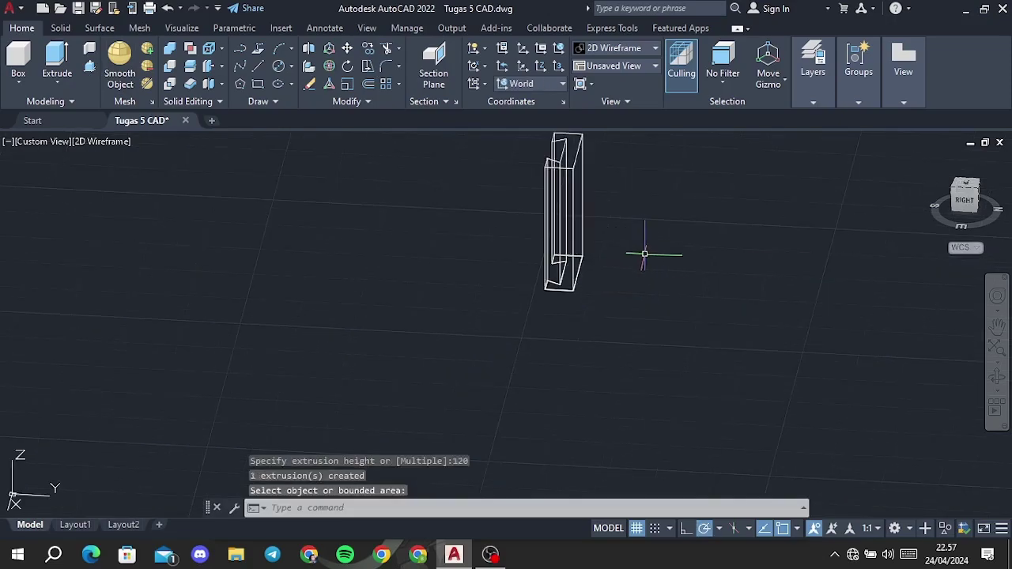
shift+middle_drag(644, 254, 614, 153)
mouse_move(598, 267)
shift+middle_down()
mouse_move(528, 173)
mouse_move(535, 273)
shift+middle_up()
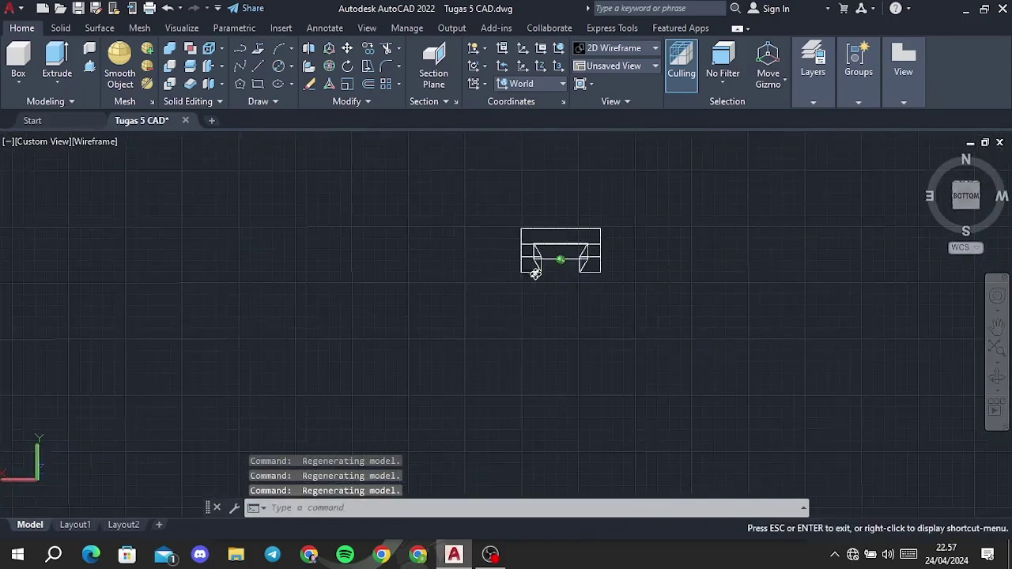
mouse_move(535, 273)
shift+middle_down()
mouse_move(592, 206)
mouse_move(461, 248)
shift+middle_up()
middle_drag(651, 245, 611, 247)
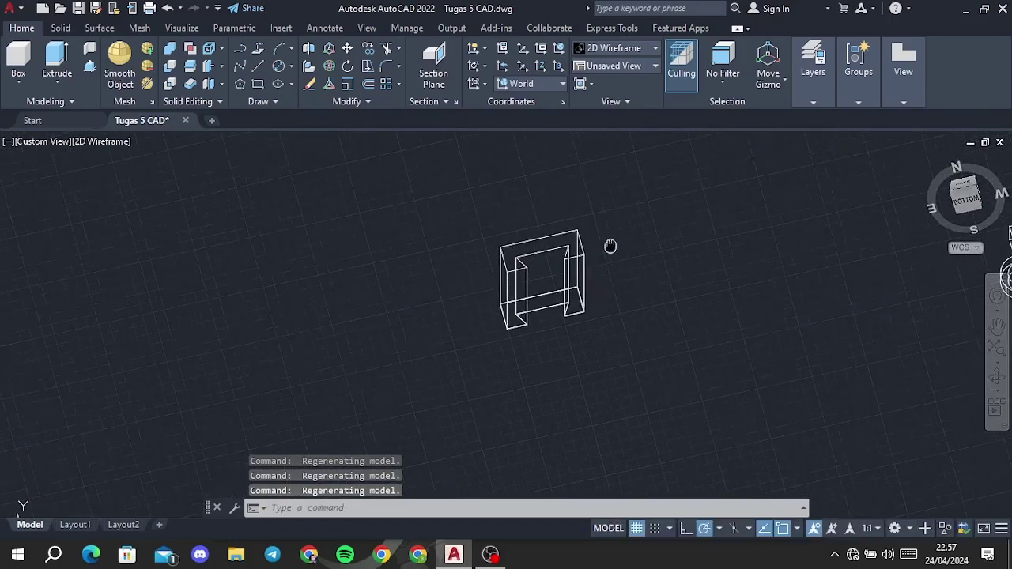
Step: Switch to the Top preset view and shift the drawing to the left
click(641, 68)
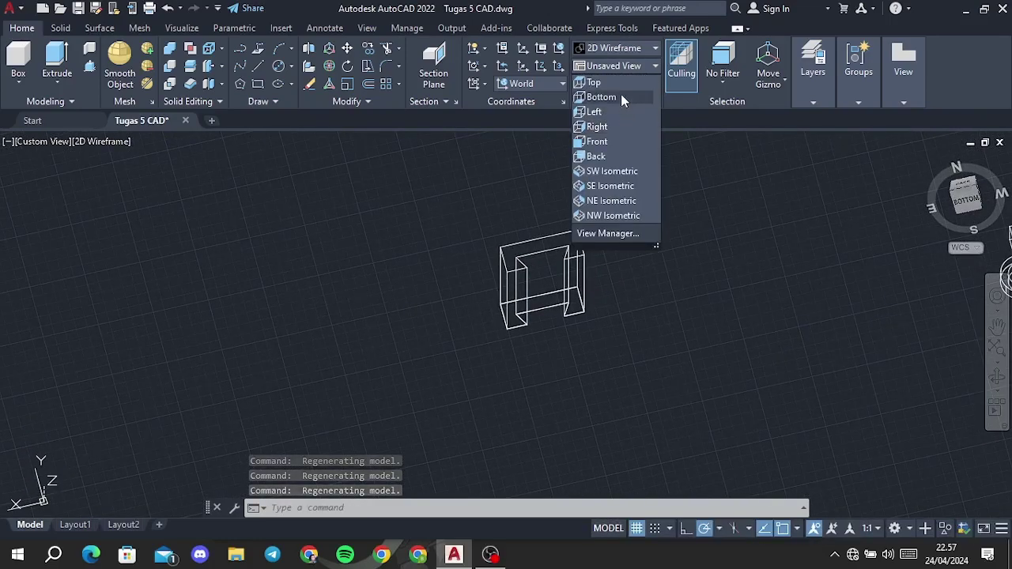
click(621, 82)
middle_drag(707, 244, 321, 290)
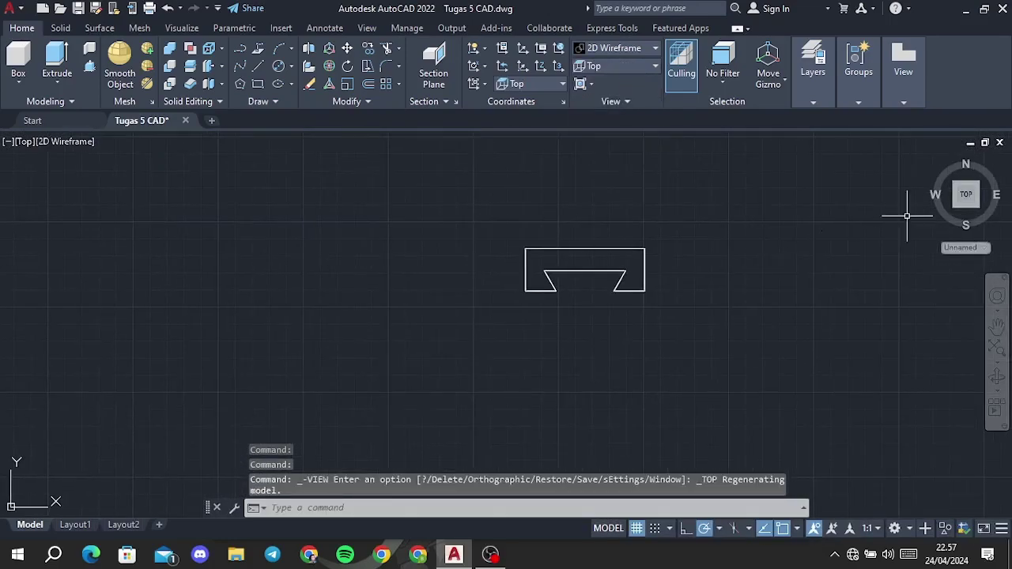
Step: Check the model in the southwest and southeast isometric preset views
click(655, 66)
click(635, 174)
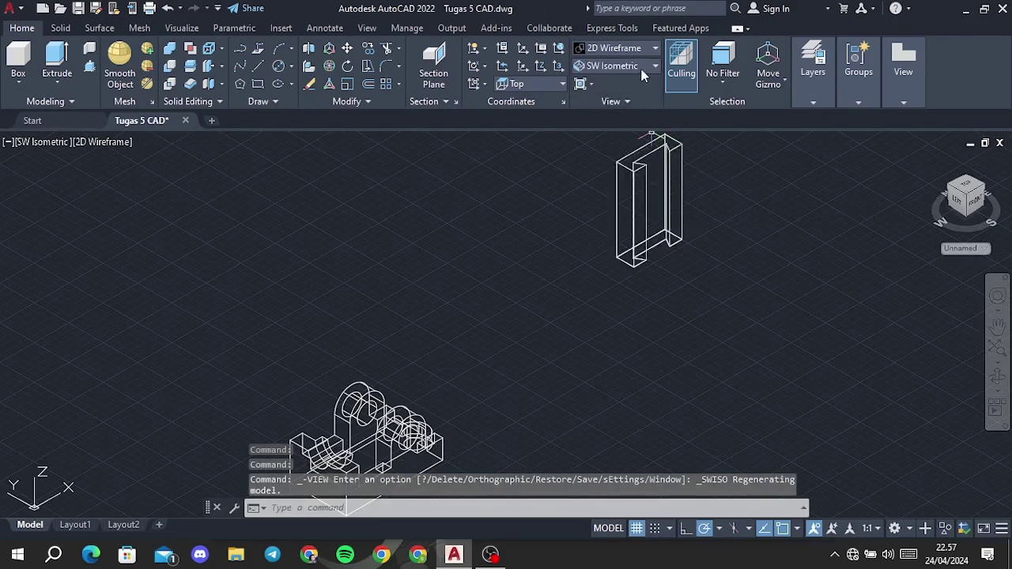
click(642, 67)
click(639, 188)
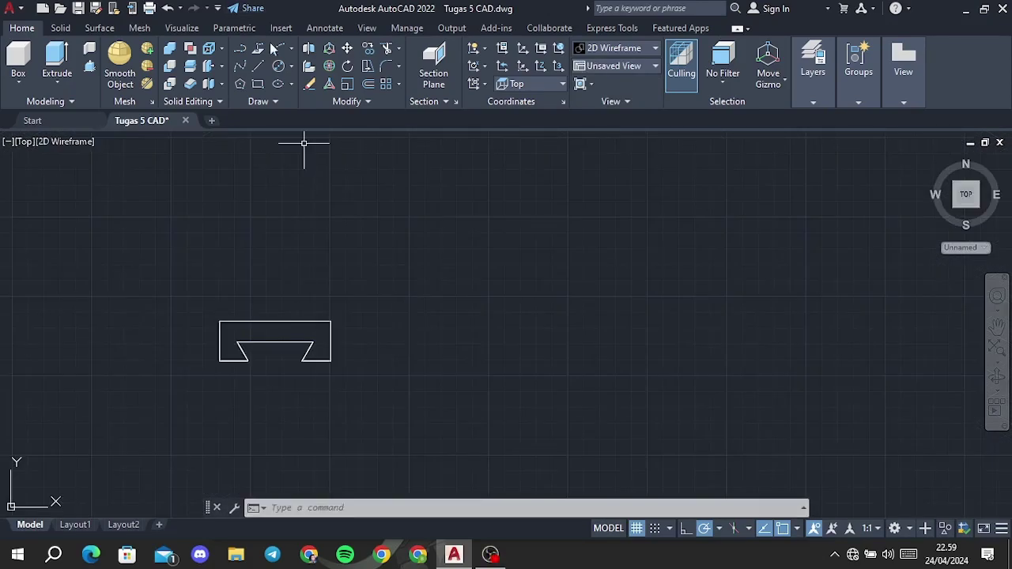
Step: Draw concentric circles of diameter 15 and 23 on the same centre beside the shape
click(279, 68)
click(464, 303)
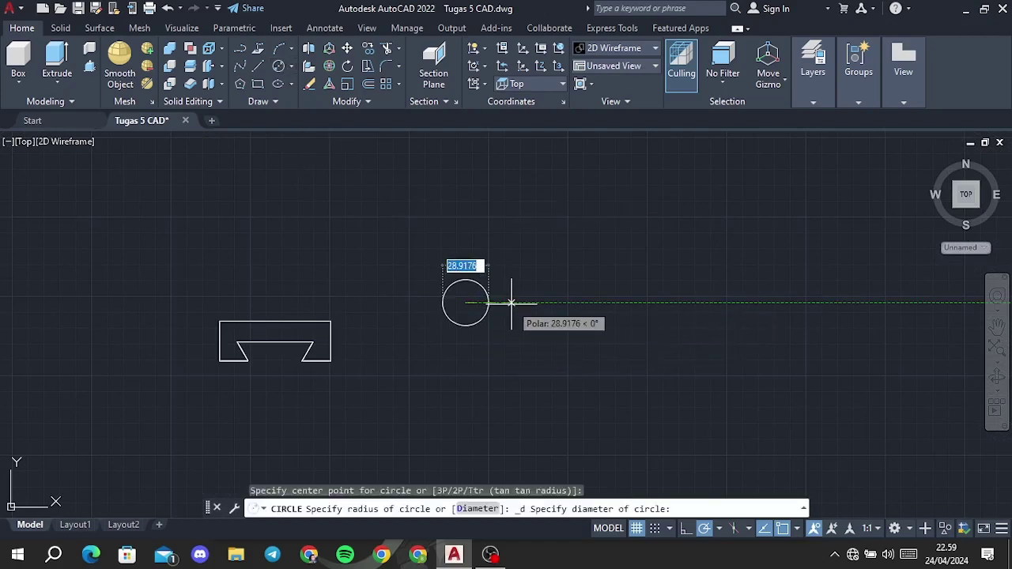
text(15)
key(Return)
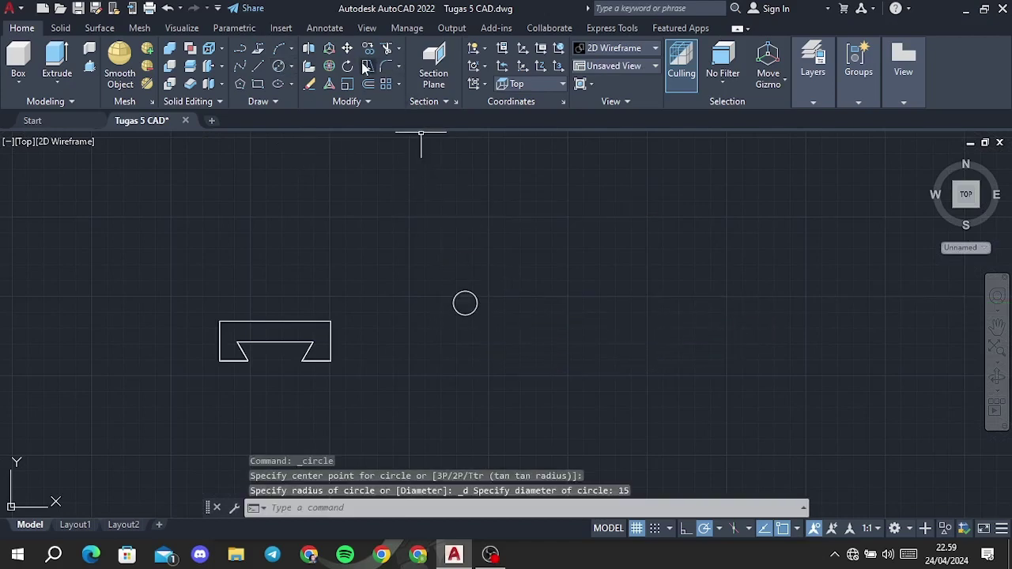
click(279, 67)
click(465, 303)
text(23)
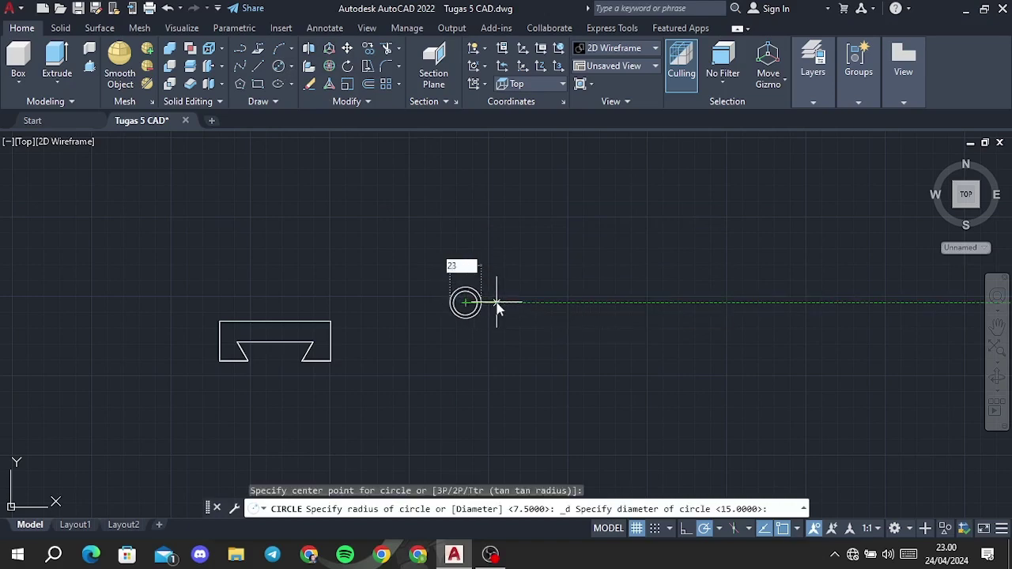
key(Return)
scroll(496, 302, up, 5)
Step: Draw a 5 by 2.5 rectangle beside the ring
click(259, 83)
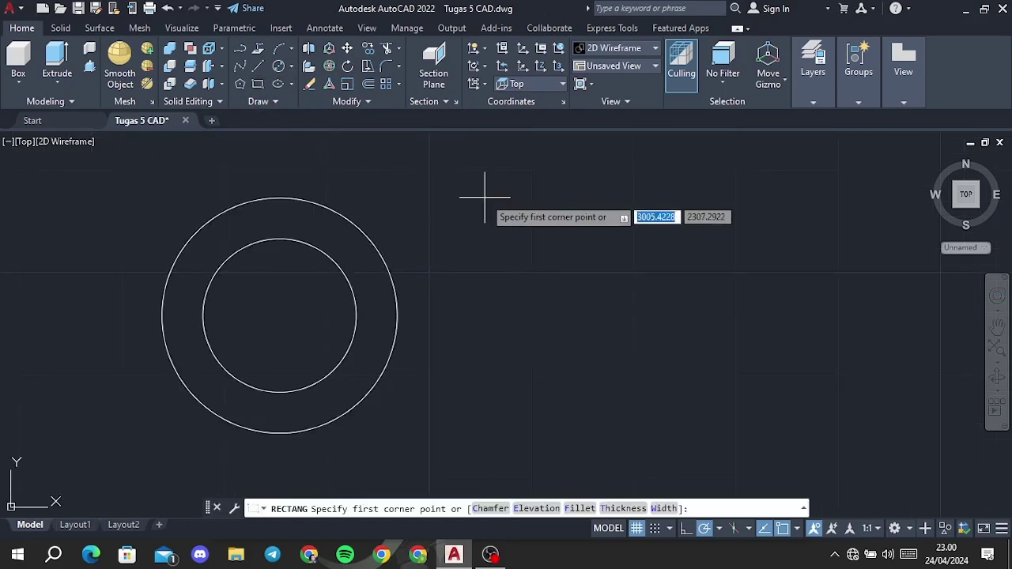
click(484, 200)
key(Tab)
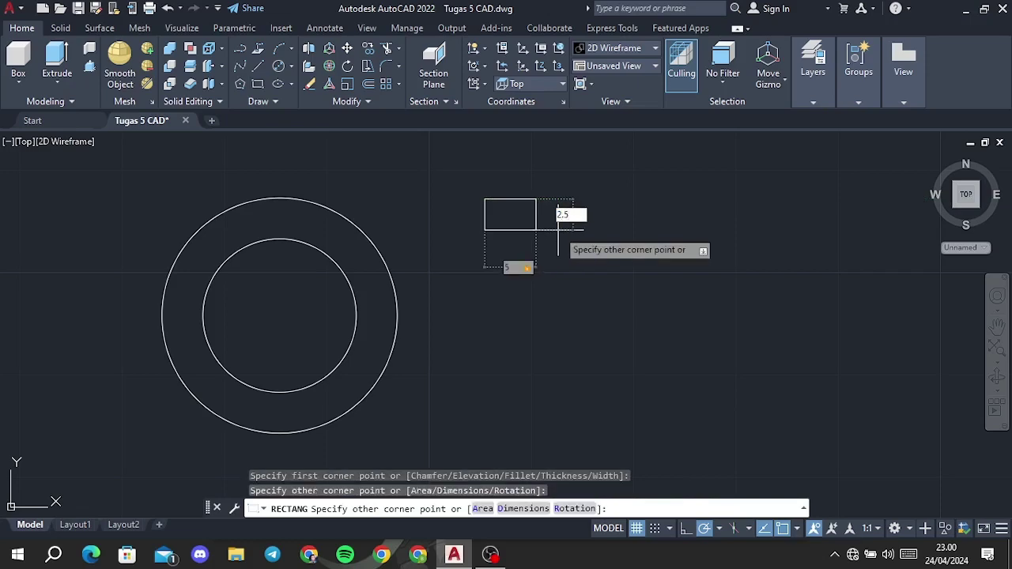
key(Return)
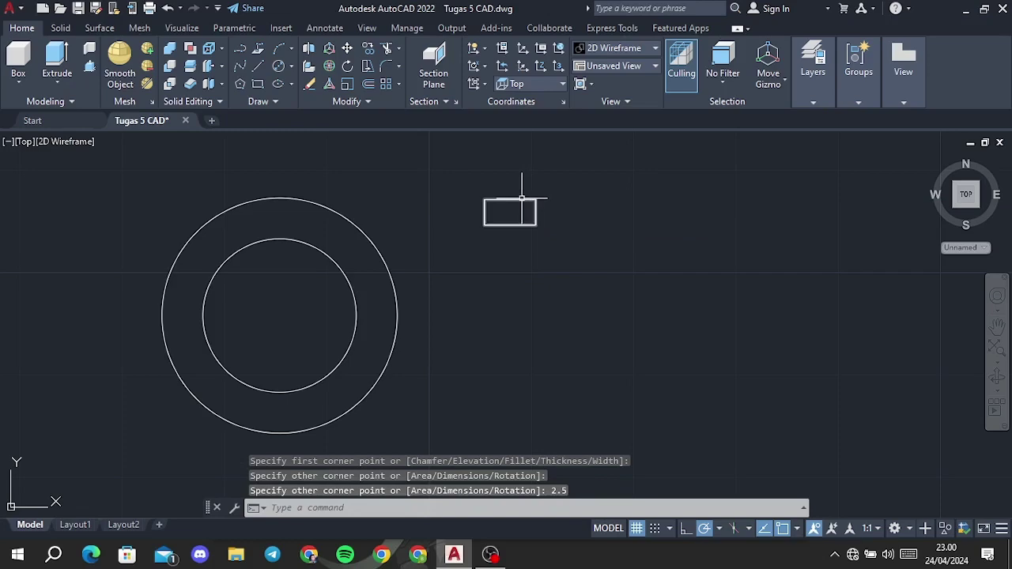
Step: Move the rectangle by its top midpoint onto the inner circle's top quadrant
click(522, 198)
click(347, 49)
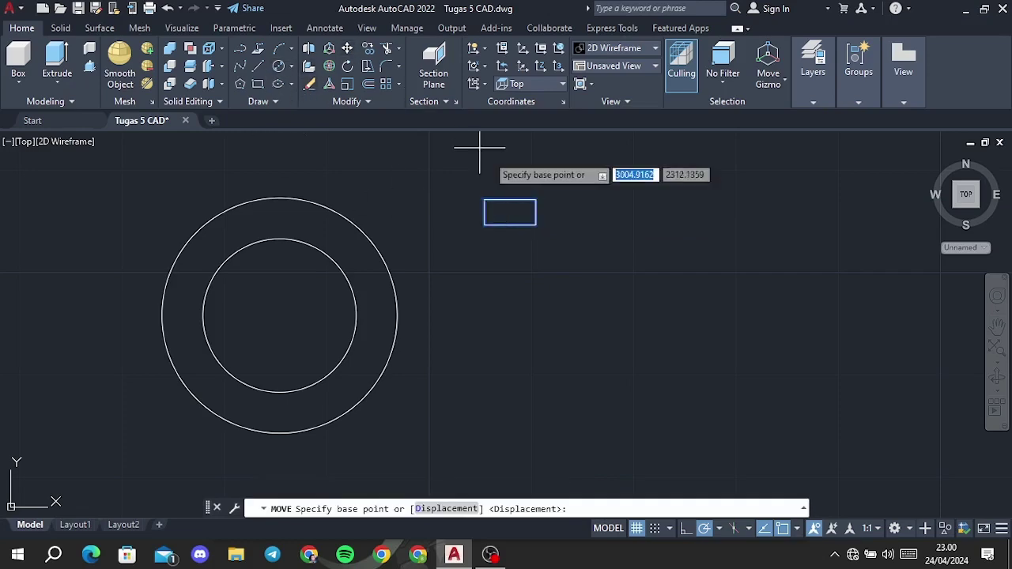
click(511, 199)
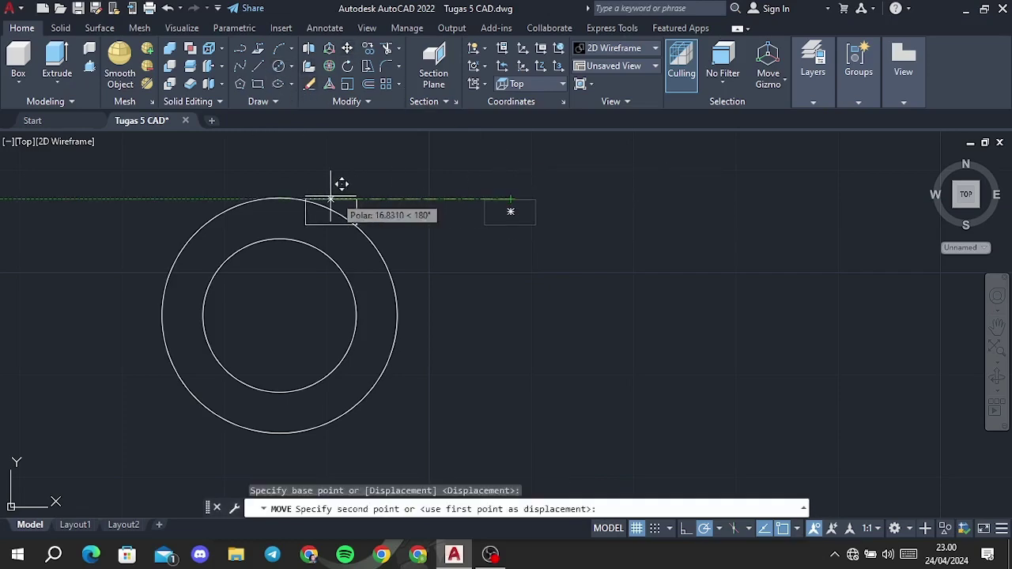
click(279, 219)
scroll(226, 219, up, 5)
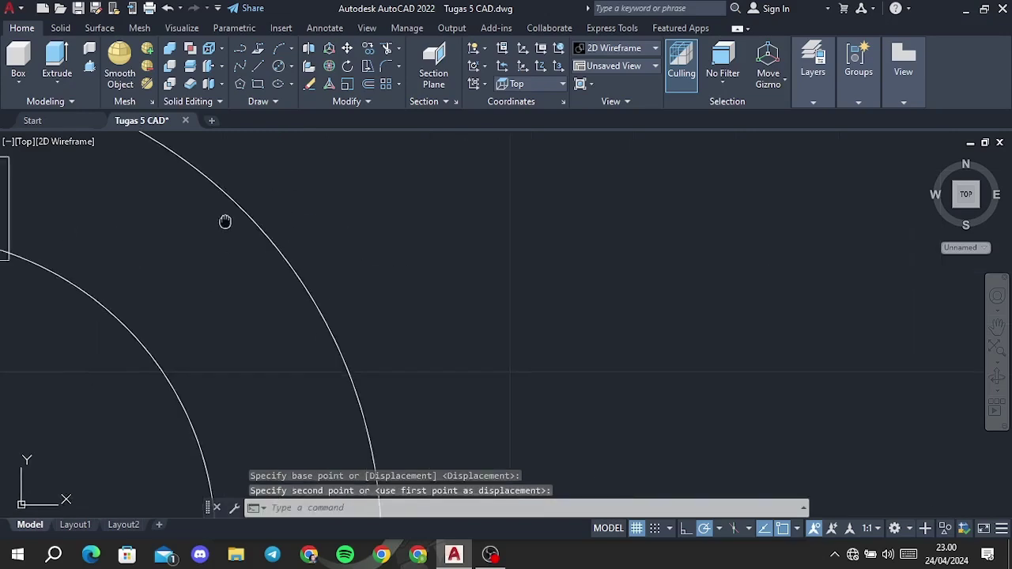
scroll(402, 219, down, 2)
click(404, 222)
middle_drag(584, 182, 557, 273)
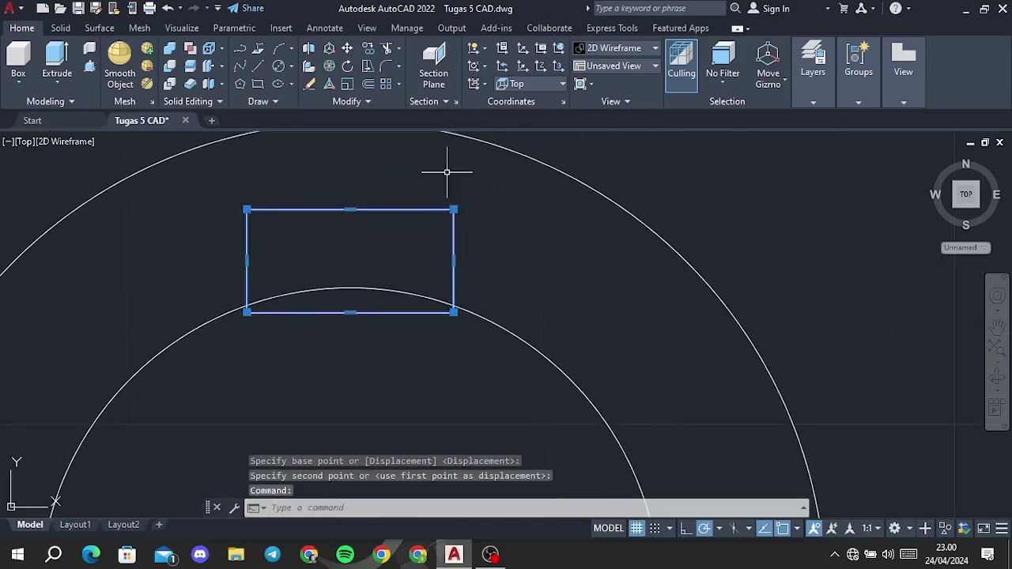
Step: Move the rectangle again so its bottom-right corner sits on the circle intersection
text(m)
key(Return)
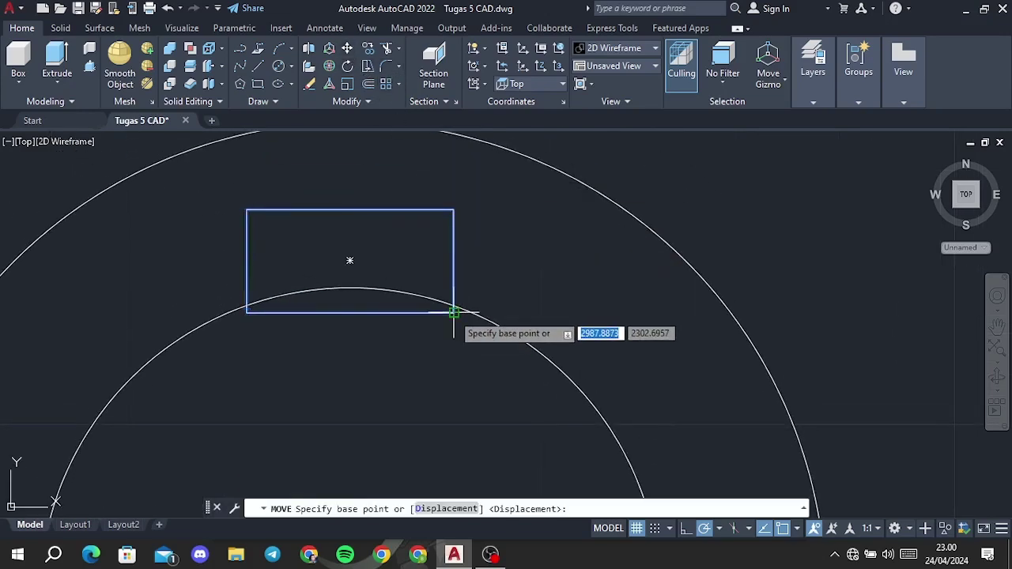
click(454, 312)
scroll(464, 302, up, 5)
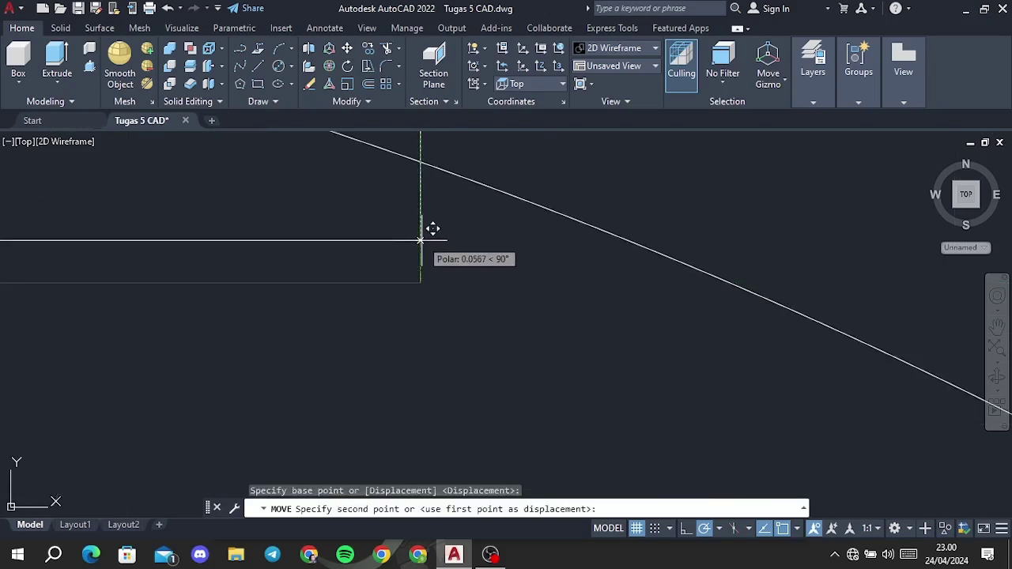
click(431, 148)
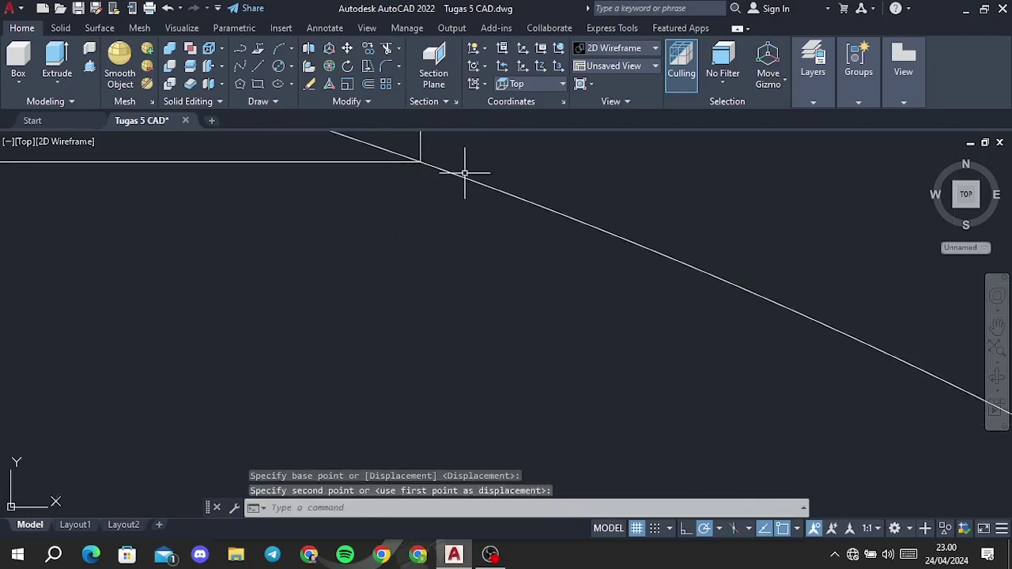
scroll(563, 237, down, 3)
scroll(456, 249, down, 3)
middle_drag(456, 249, 491, 246)
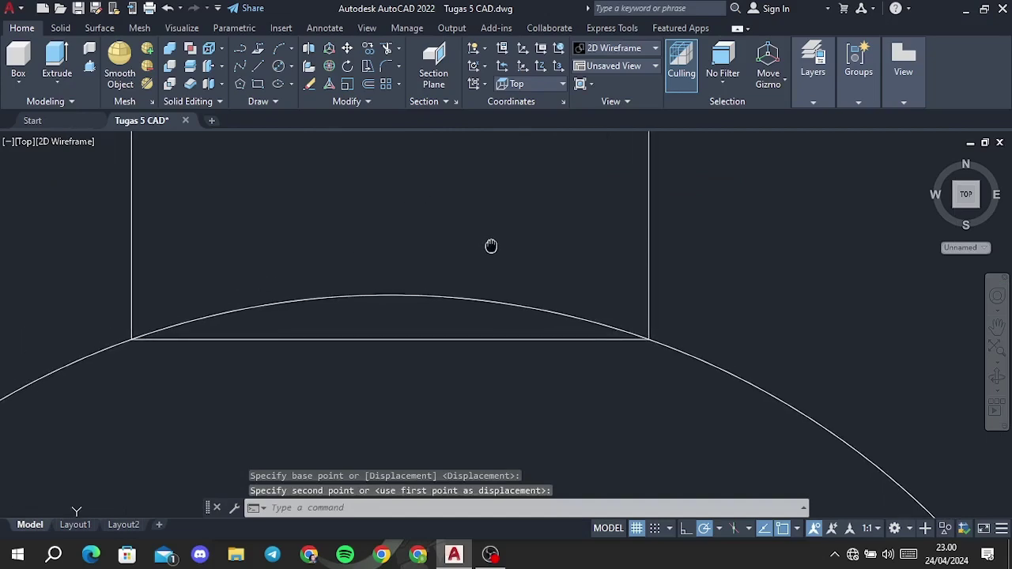
Step: Trim away the rectangle's bottom edge and the arc inside it to form the keyway
click(387, 49)
drag(404, 233, 446, 389)
key(Escape)
scroll(427, 371, down, 4)
scroll(383, 367, up, 4)
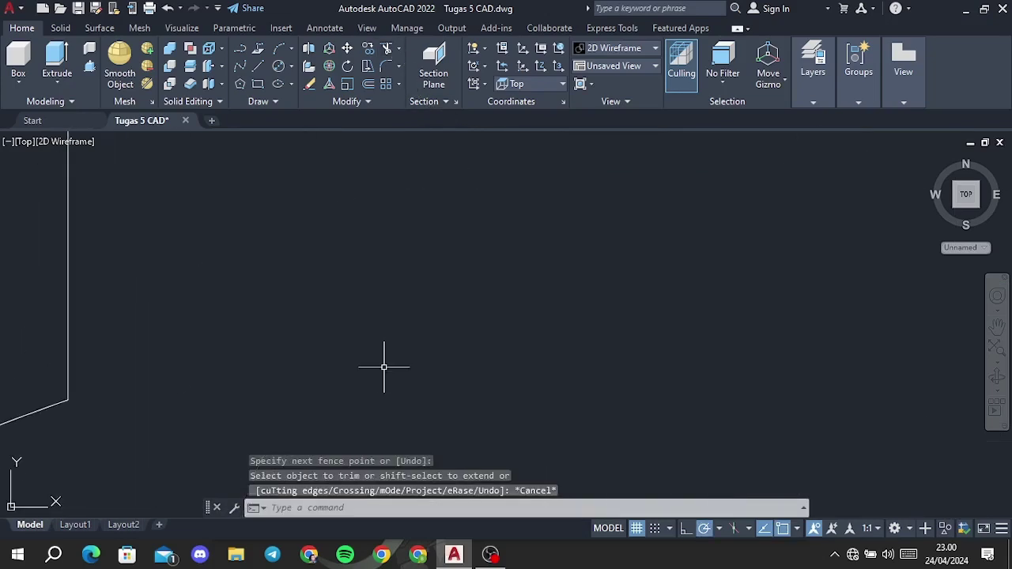
scroll(492, 353, down, 3)
middle_drag(606, 343, 441, 316)
scroll(440, 316, down, 1)
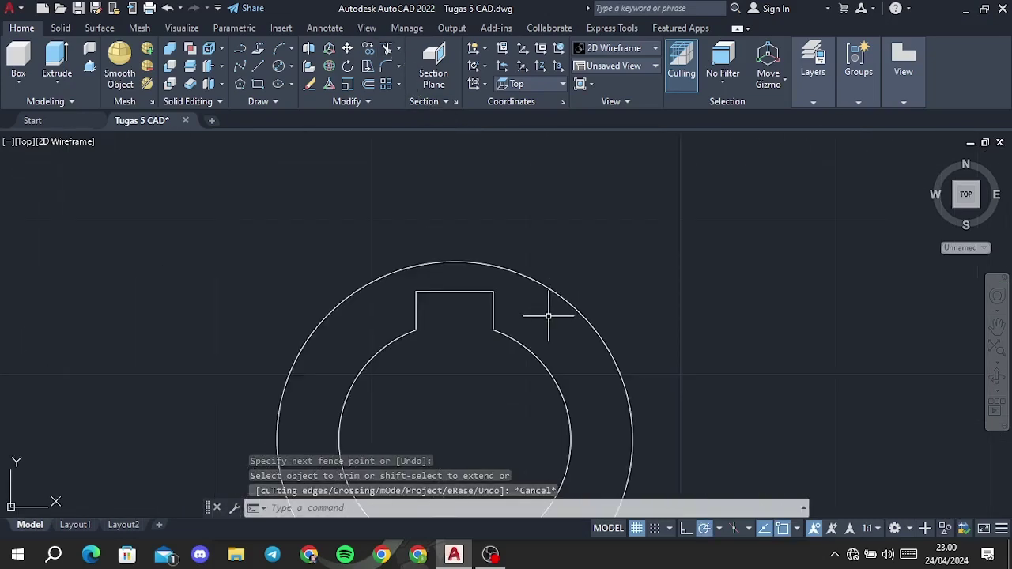
scroll(549, 312, down, 2)
scroll(547, 265, down, 3)
scroll(549, 273, down, 1)
text(LINE)
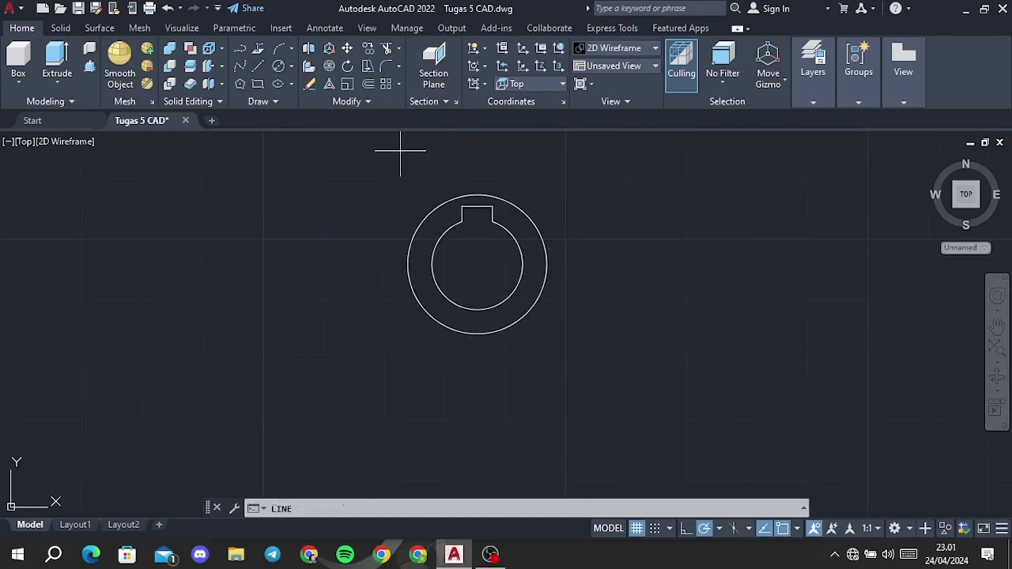
Step: Draw the stem's right side from the circle centre: 43 down, 5 across, back up to the circle
key(Return)
click(477, 264)
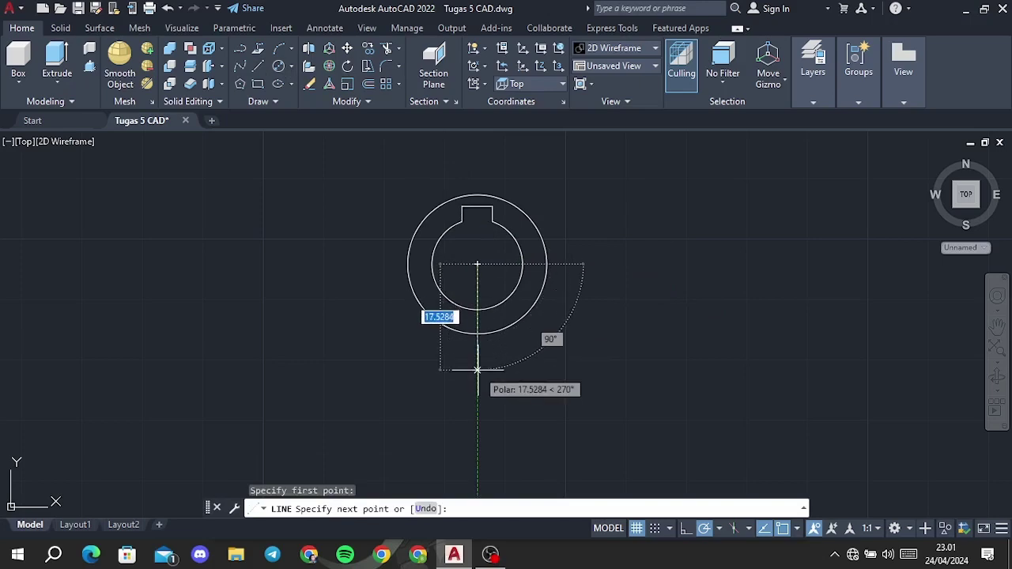
text(43)
key(Return)
scroll(520, 411, down, 2)
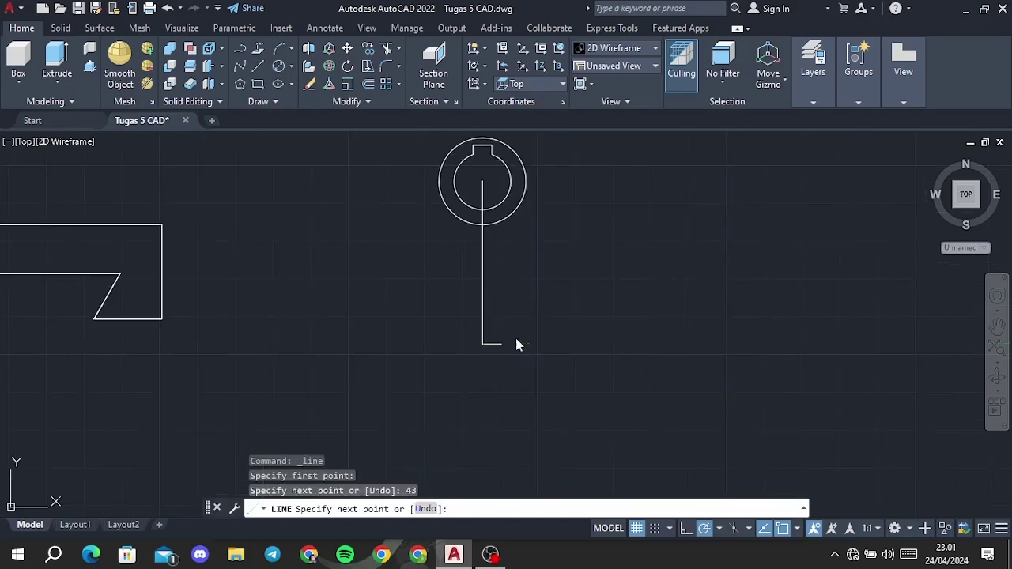
text(5)
key(Return)
scroll(500, 223, up, 5)
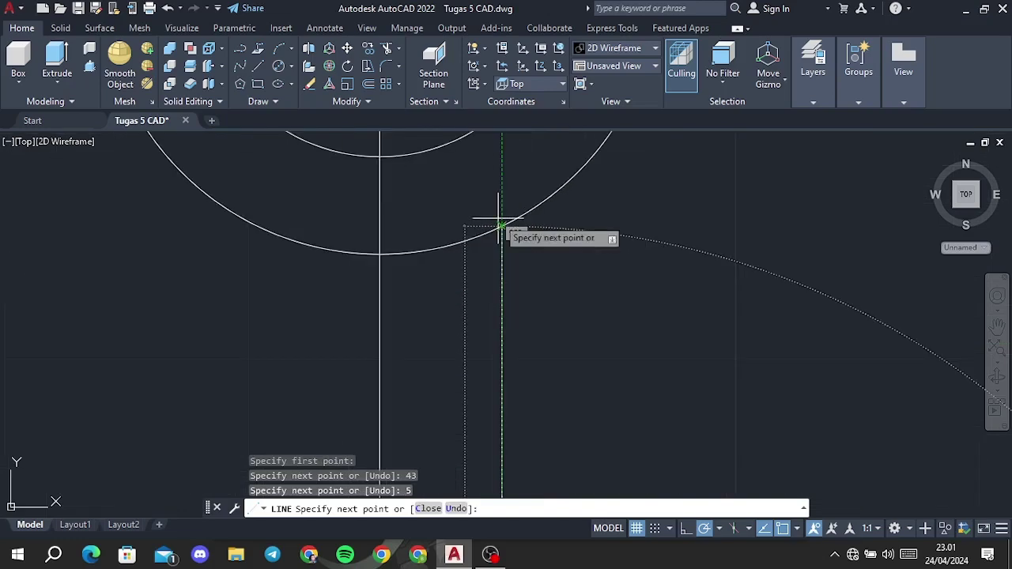
click(501, 227)
scroll(514, 261, down, 2)
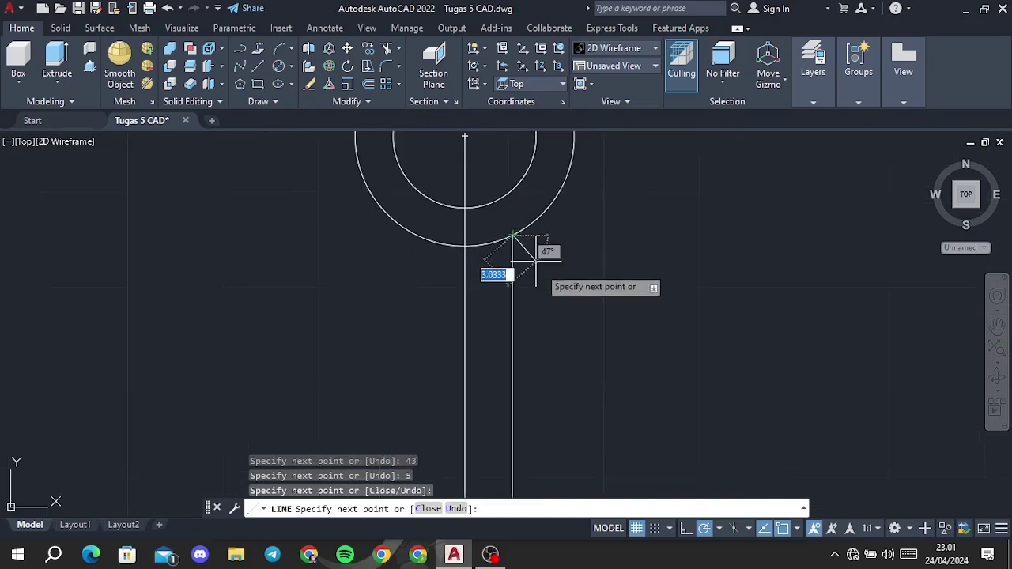
scroll(564, 316, down, 2)
key(Escape)
scroll(492, 344, up, 3)
Step: Mirror the right stem line and bottom segment across the centre line, keeping the originals
click(500, 346)
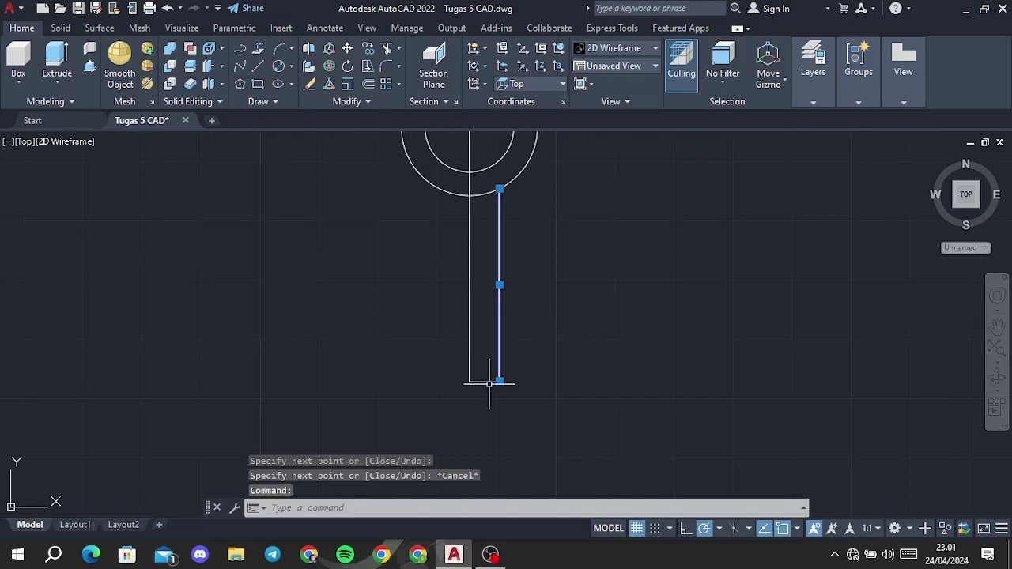
click(489, 381)
text(MIR)
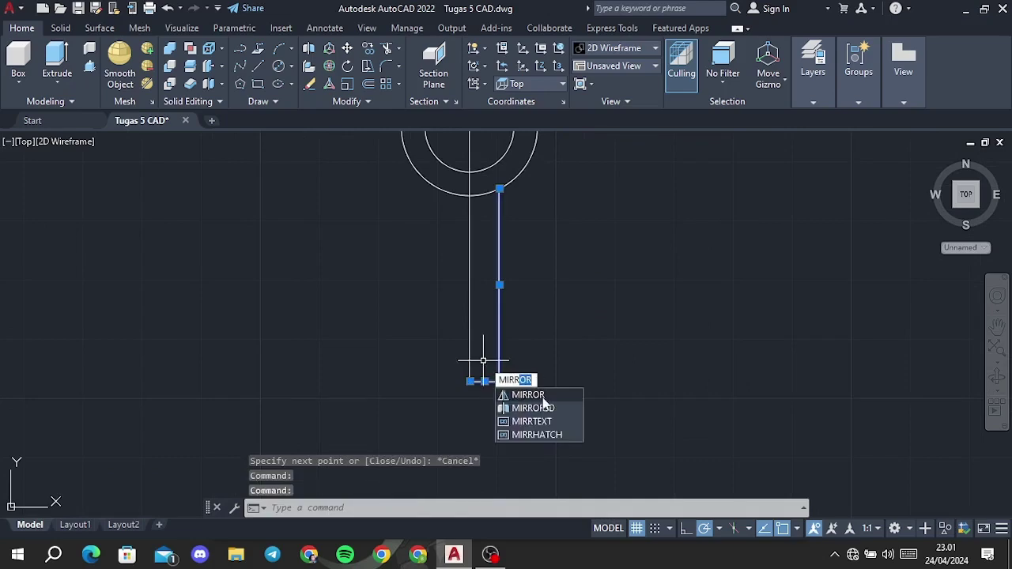
key(Return)
click(469, 372)
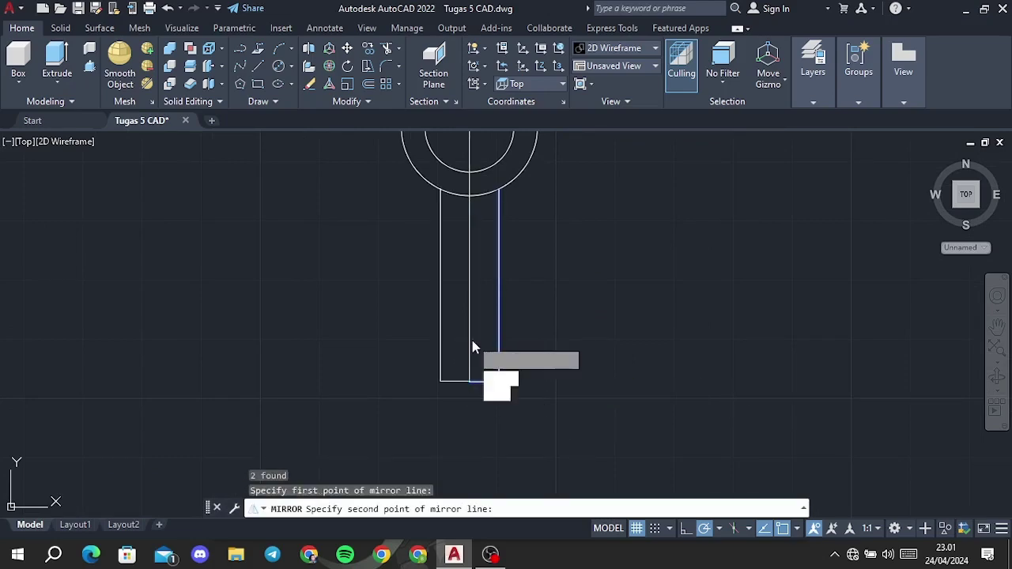
click(473, 347)
key(Return)
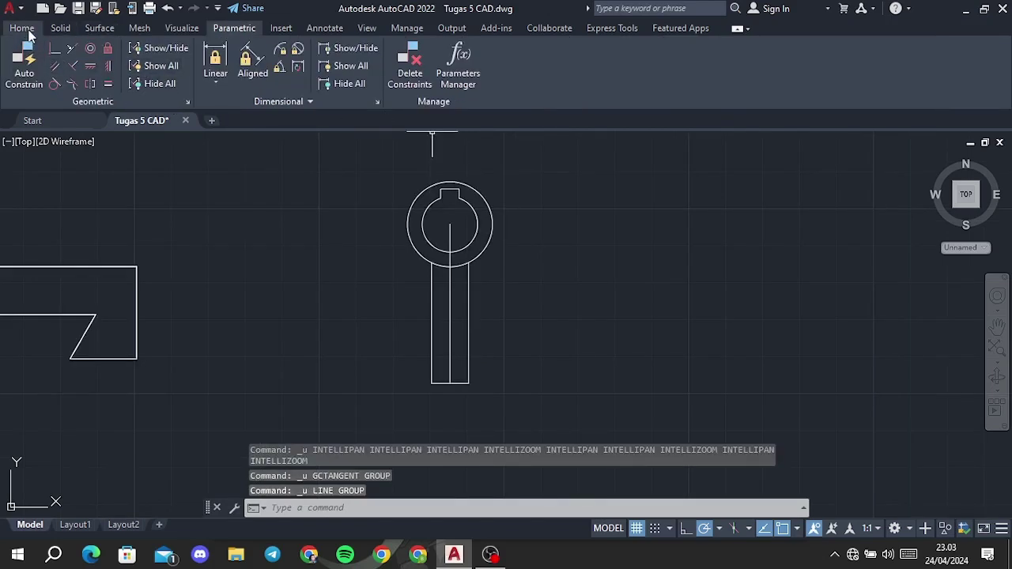
Step: Draw a horizontal base line and a 60° slanted line from the stem's bottom-left corner
click(24, 29)
click(259, 68)
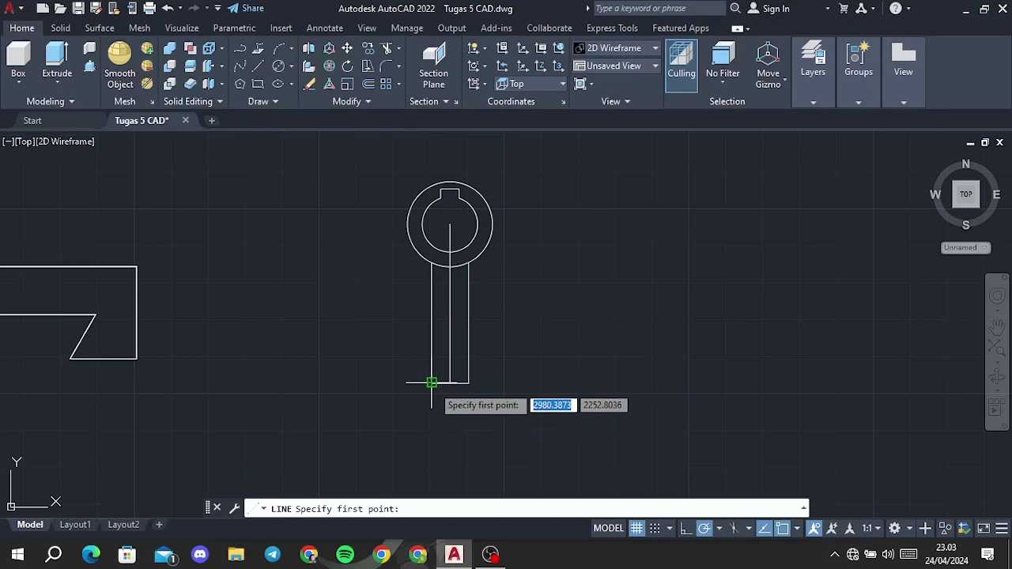
click(432, 384)
click(254, 384)
text(60)
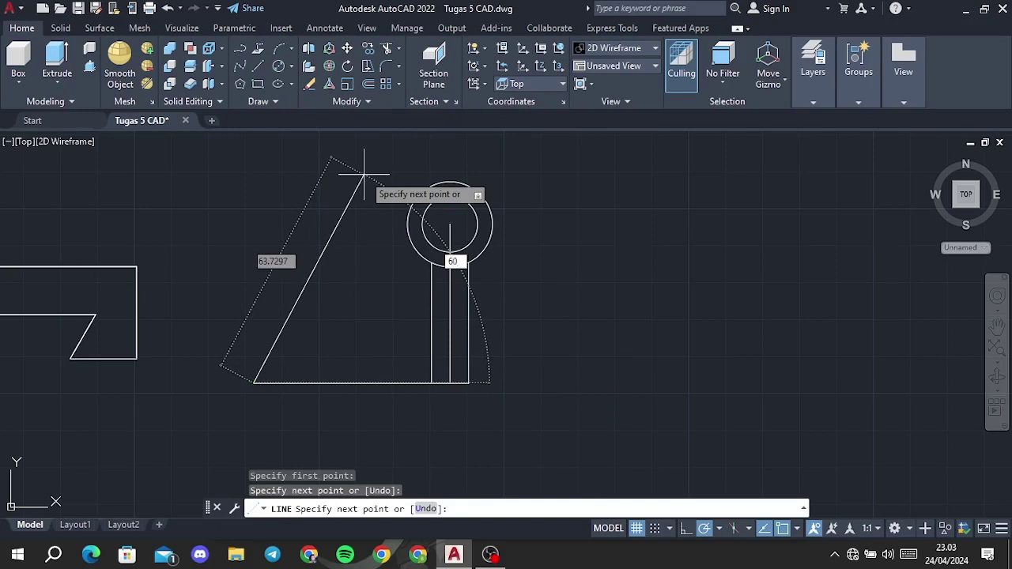
key(Return)
key(Escape)
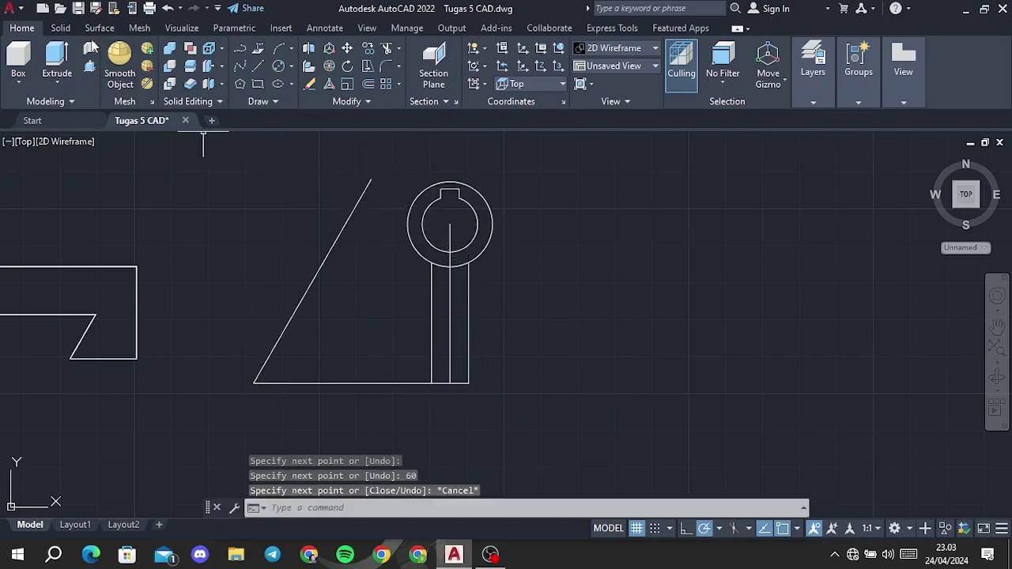
Step: Apply a tangent constraint making the slanted line tangent to the outer circle
click(99, 28)
click(175, 29)
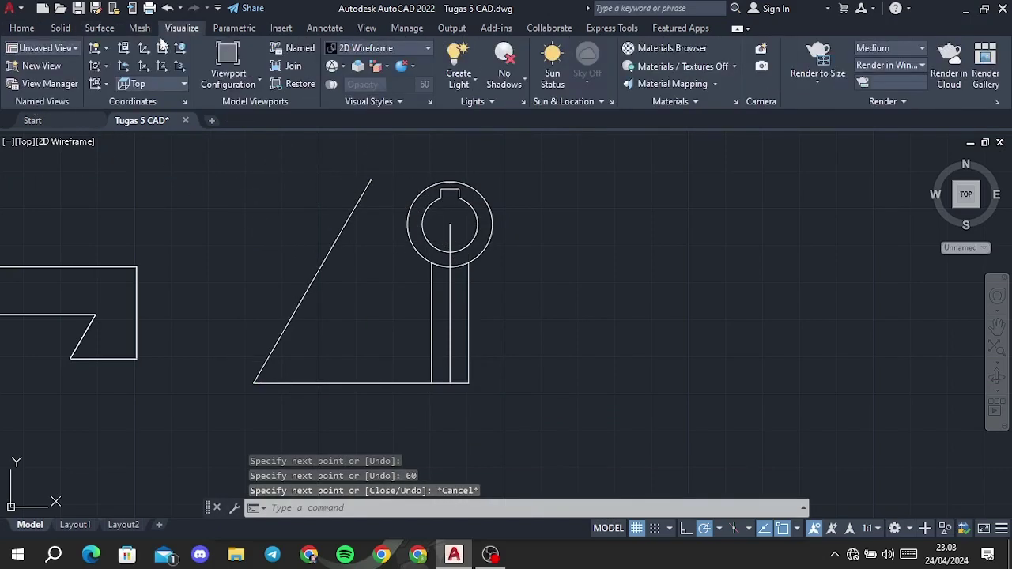
click(241, 29)
click(56, 84)
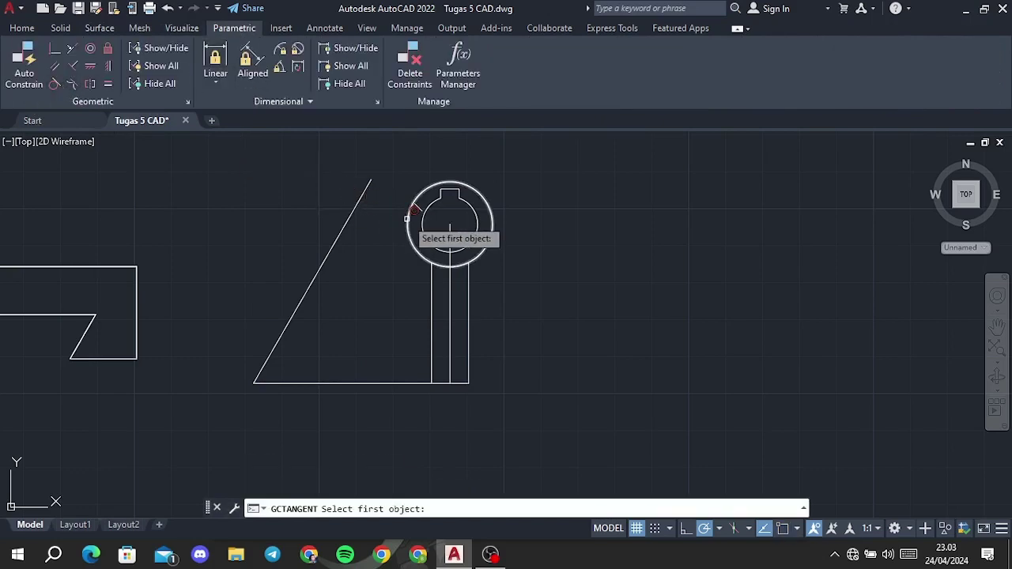
click(349, 219)
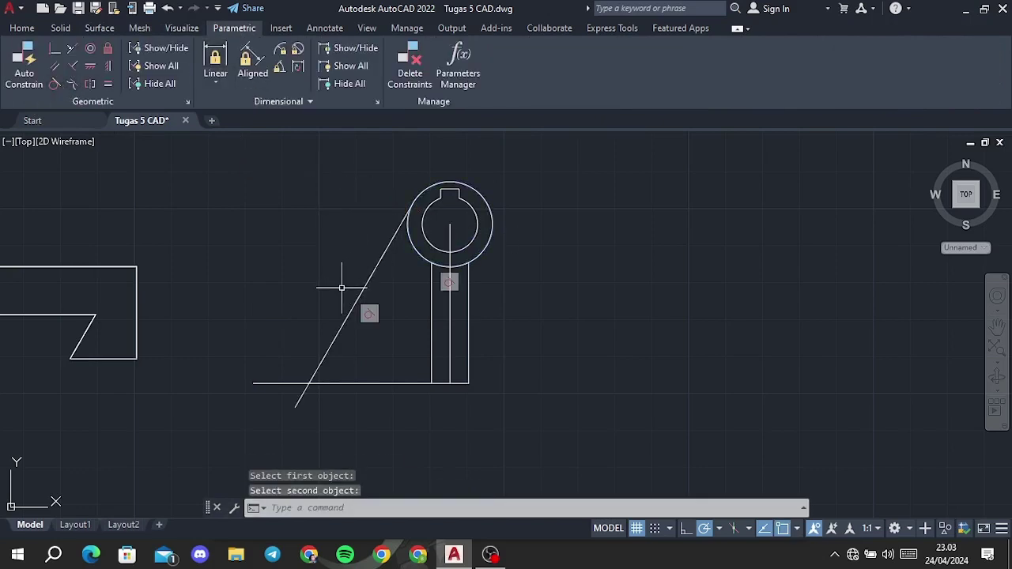
Step: Trim off the base line stub beyond the slanted line
click(22, 27)
click(367, 47)
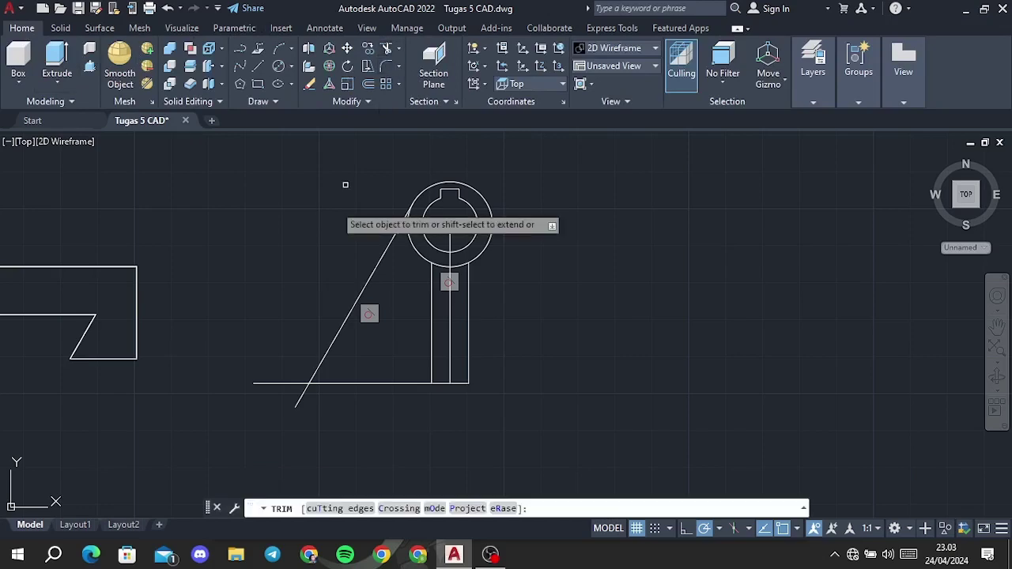
mouse_move(298, 327)
mouse_down()
mouse_move(297, 397)
mouse_move(333, 406)
mouse_up()
key(Escape)
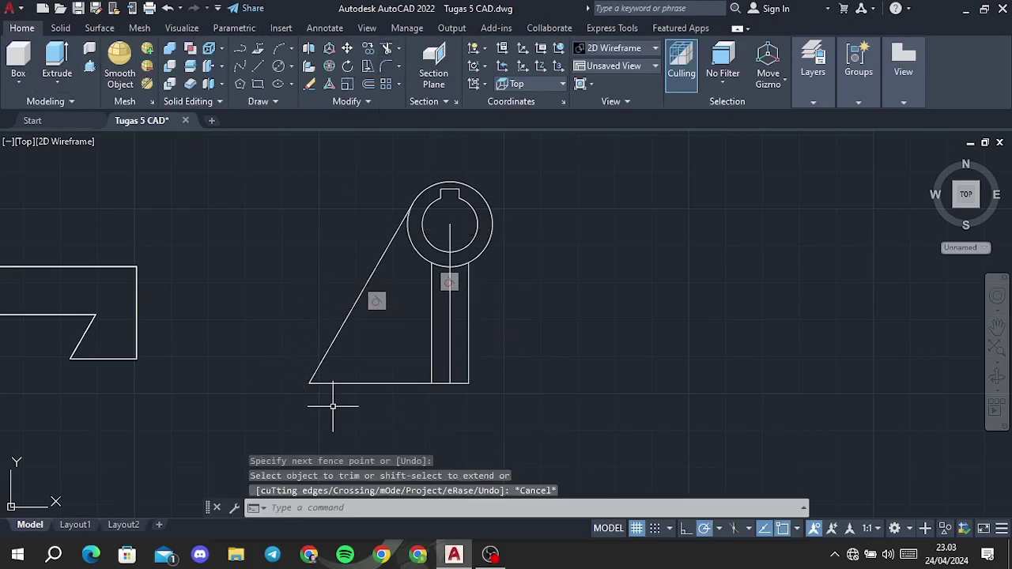
Step: Mirror the slanted side and base across the centre line, then trim the centre line inside the inner circle
click(338, 347)
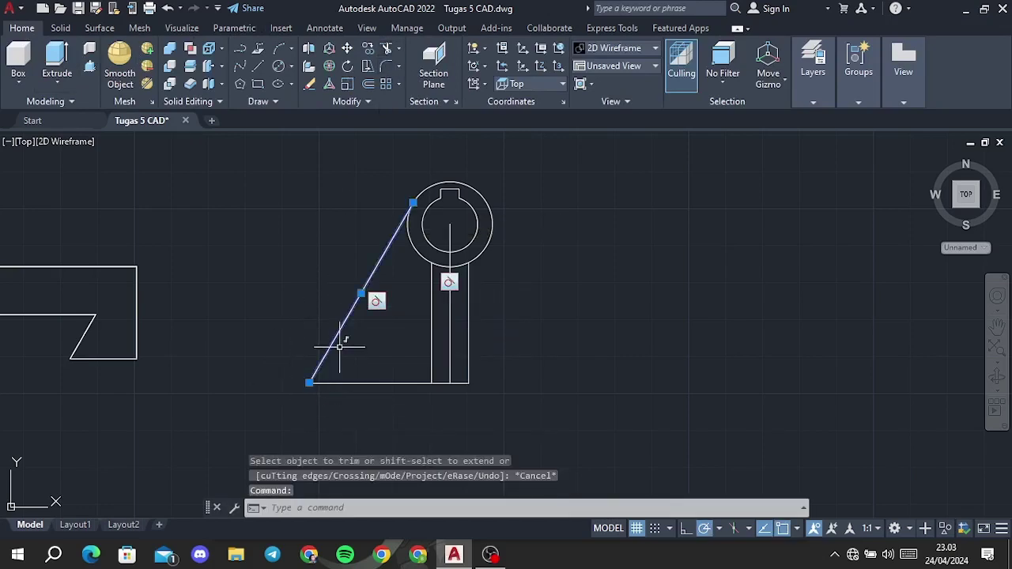
click(363, 383)
text(r)
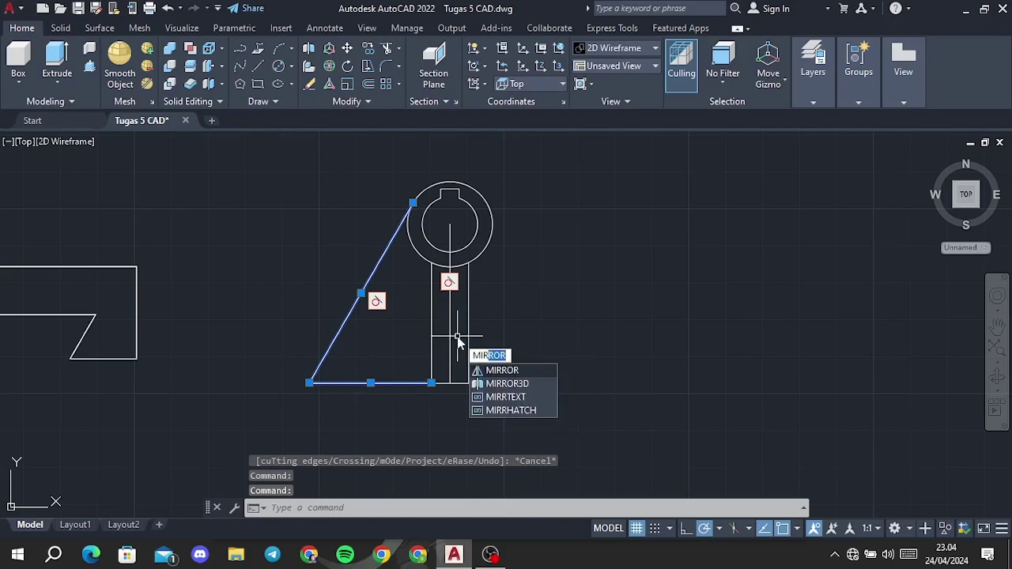
click(511, 372)
click(450, 383)
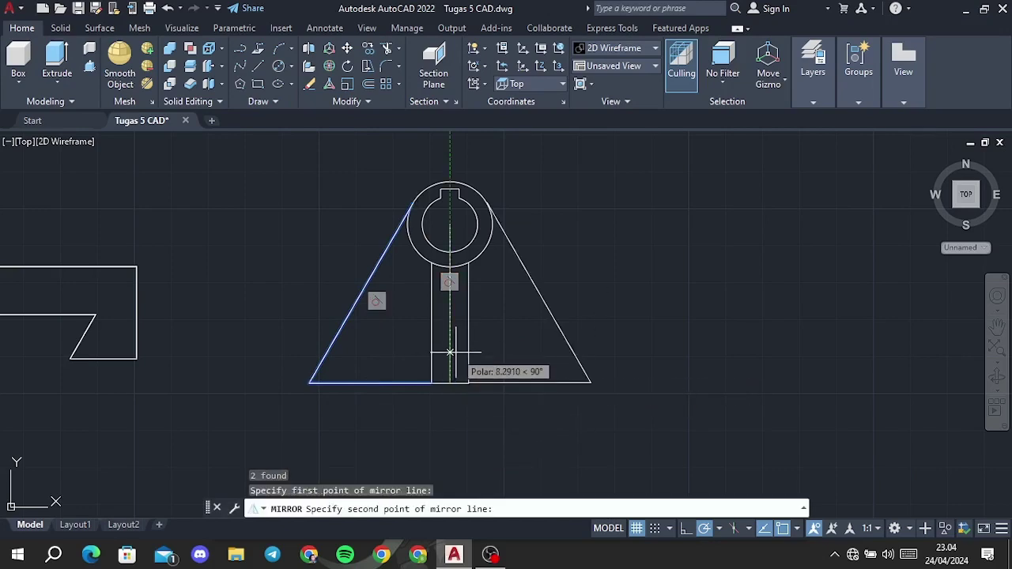
click(452, 355)
click(492, 405)
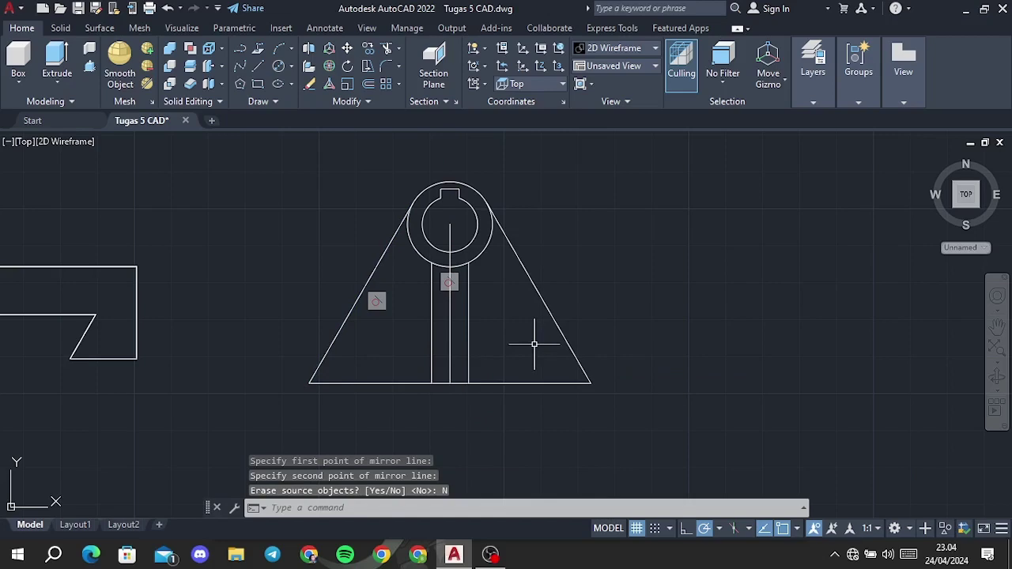
click(386, 49)
click(451, 229)
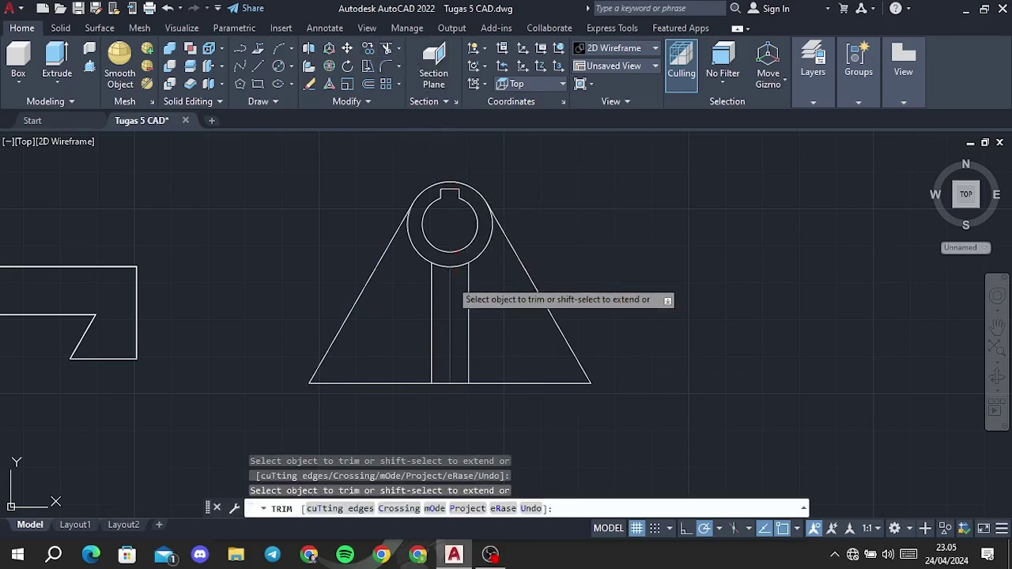
Step: Trim the centre line inside the stem and view the bracket in southeast isometric
click(452, 282)
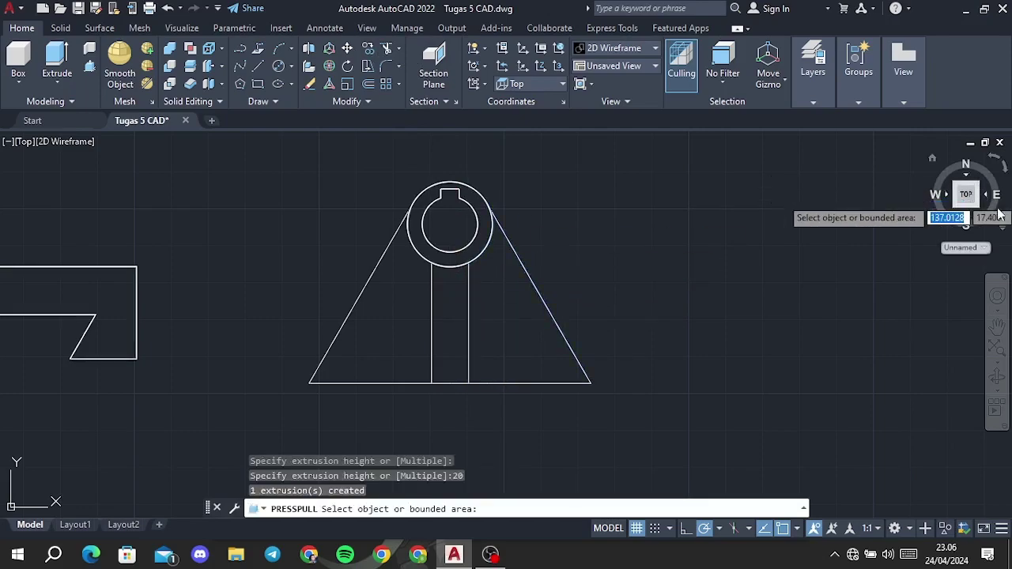
click(980, 194)
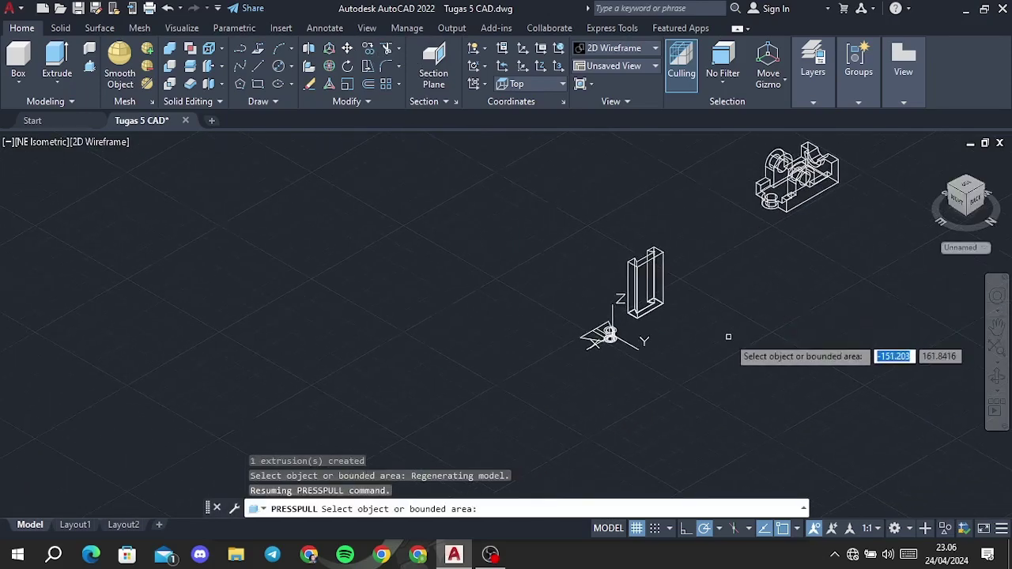
scroll(601, 317, up, 3)
middle_drag(601, 317, 998, 204)
click(952, 198)
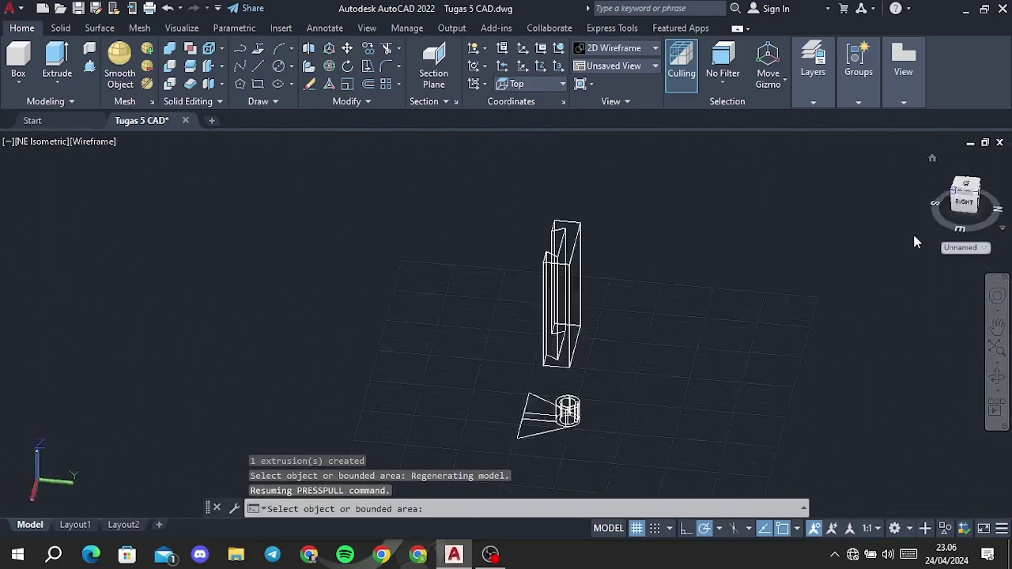
mouse_move(888, 253)
middle_down()
mouse_move(559, 285)
mouse_move(476, 336)
middle_up()
scroll(546, 339, up, 1)
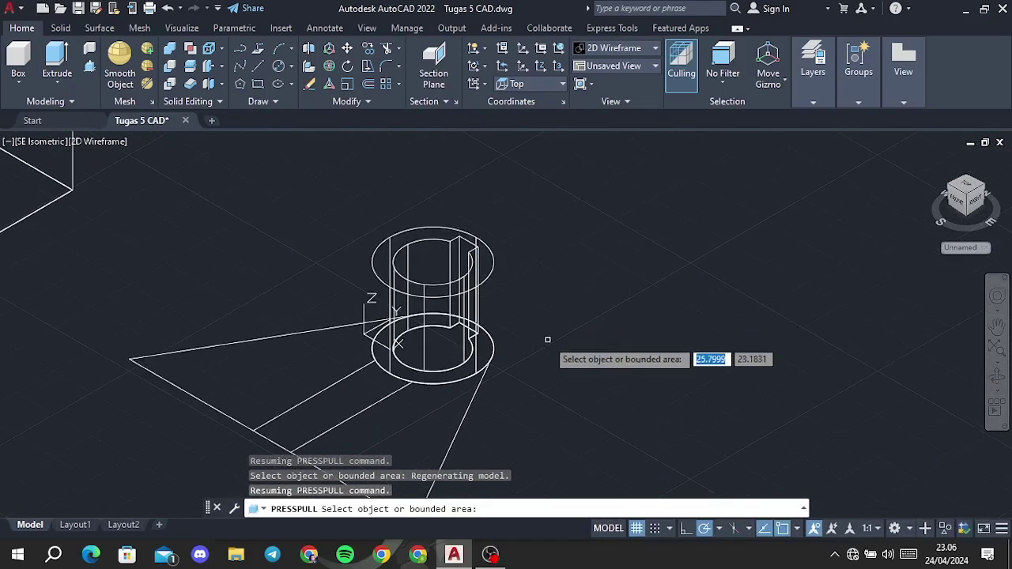
scroll(561, 293, up, 2)
scroll(562, 294, down, 3)
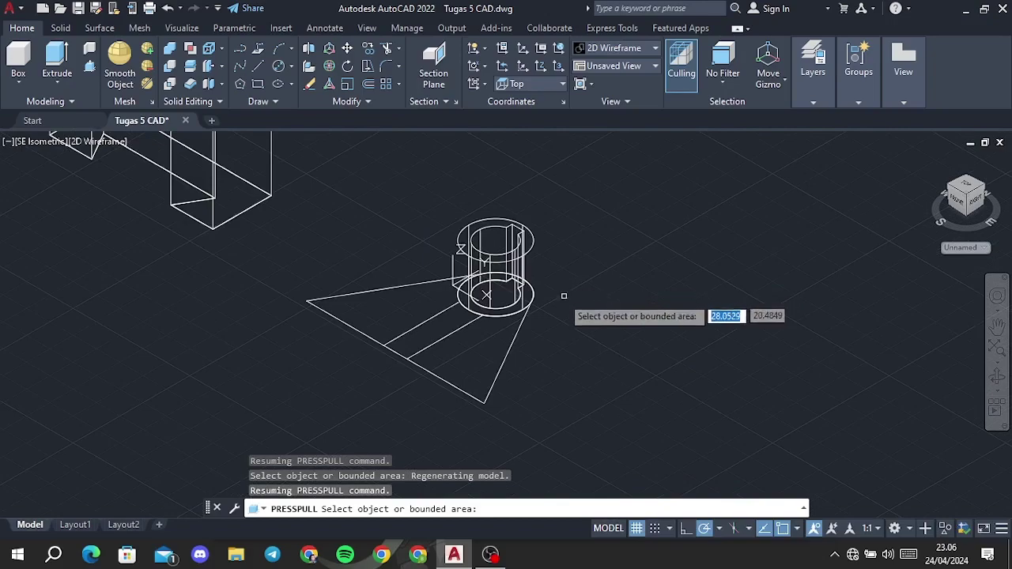
Step: Press-pull both triangles 10 units, the stem strip 18 units and the ring 30 units
click(417, 306)
text(10)
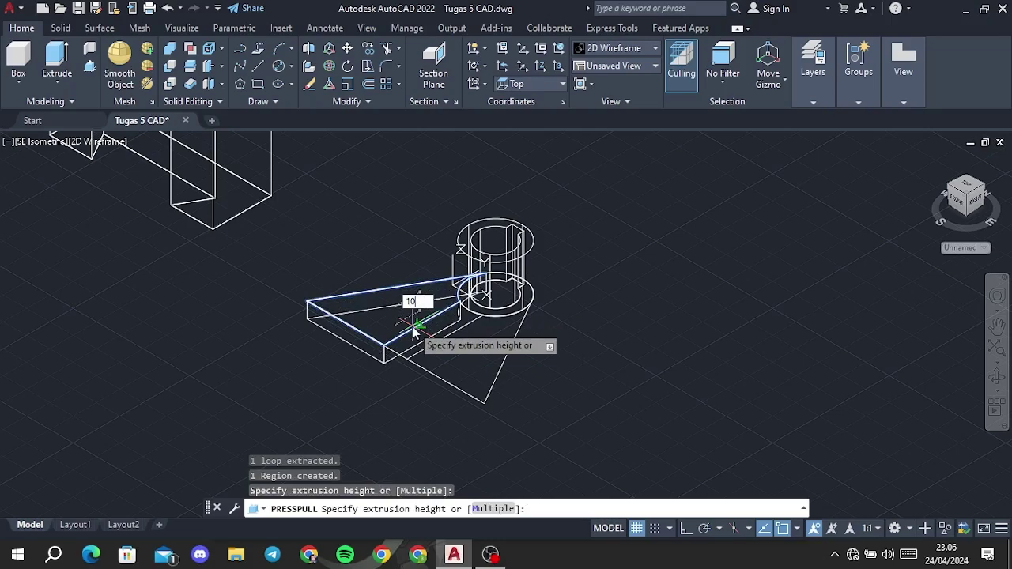
key(Return)
click(487, 340)
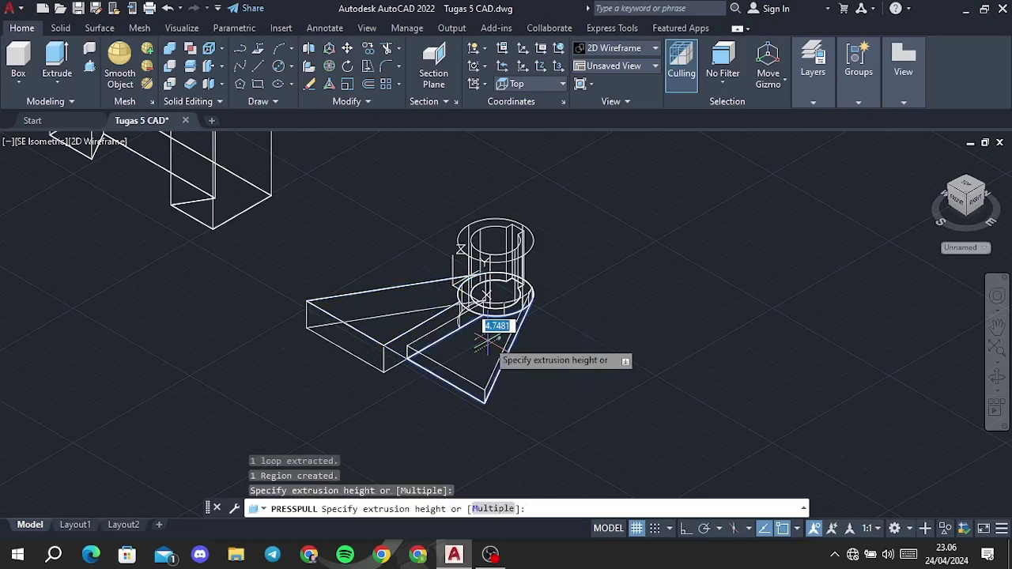
key(Return)
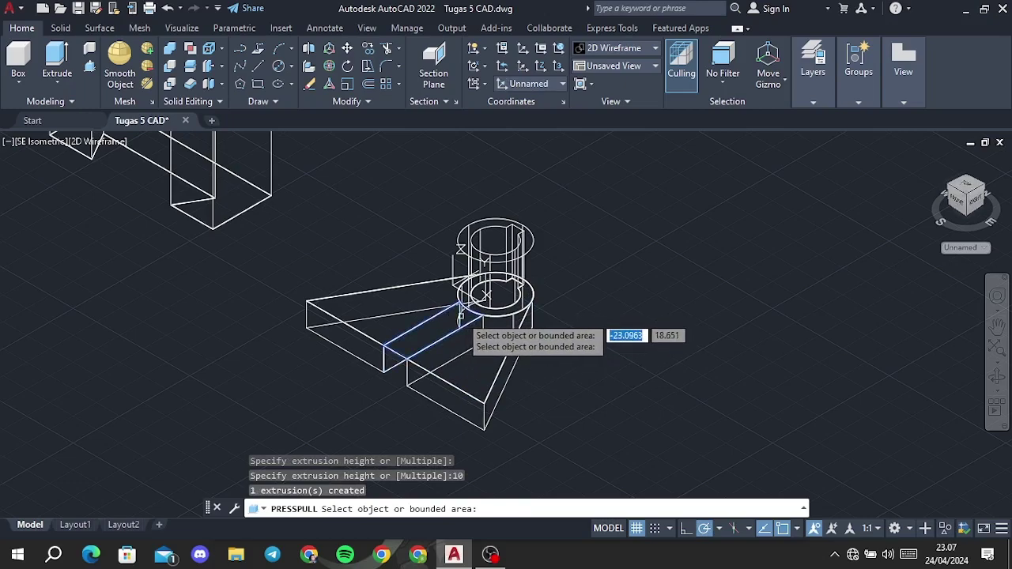
click(460, 314)
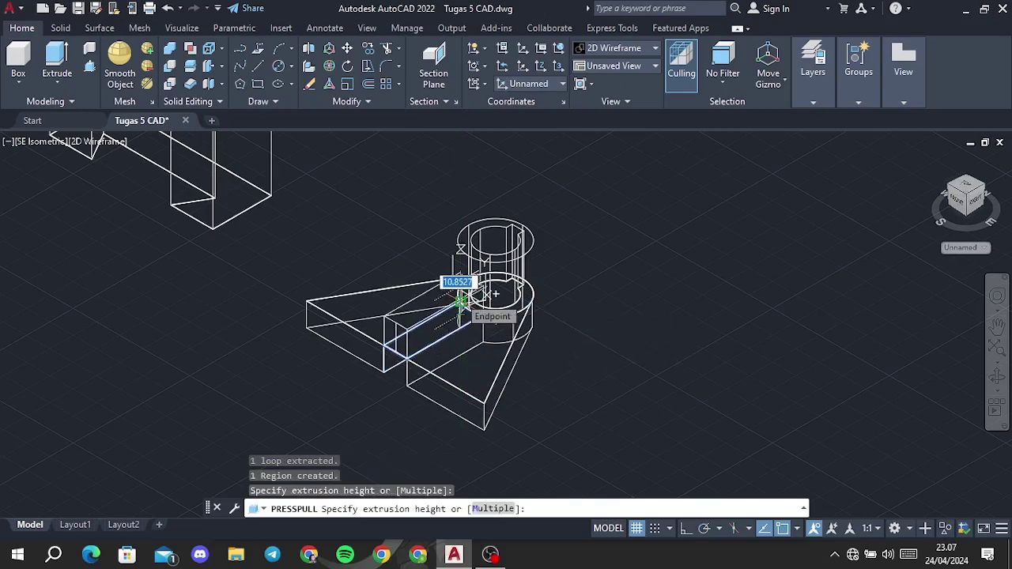
text(18)
key(Return)
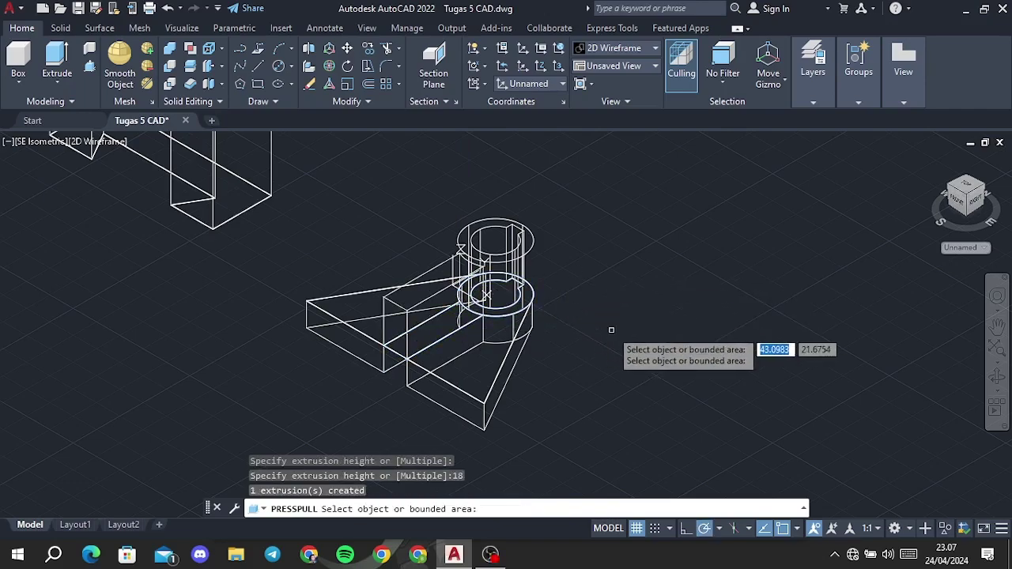
shift+middle_drag(561, 334, 488, 240)
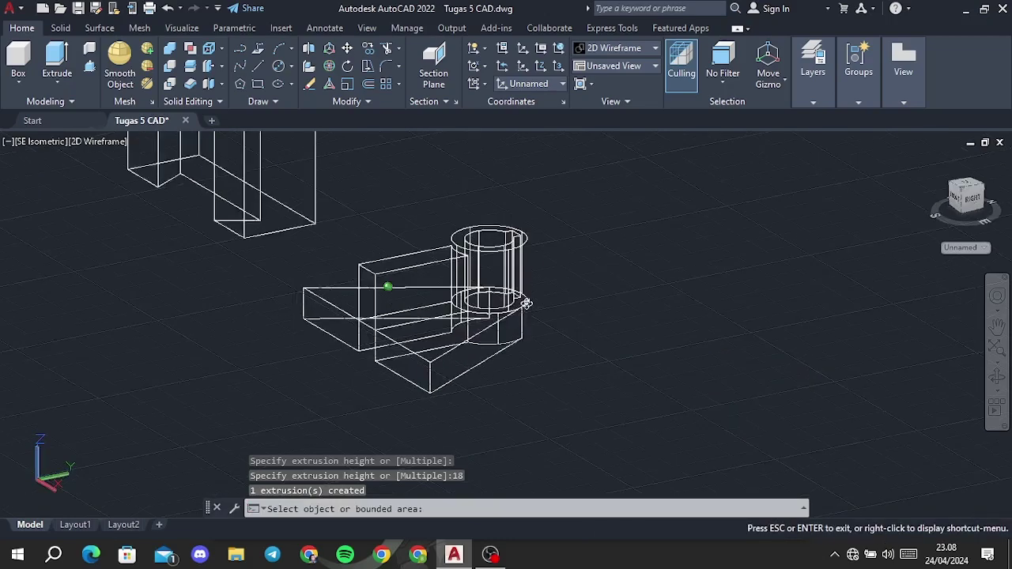
click(468, 231)
text(30)
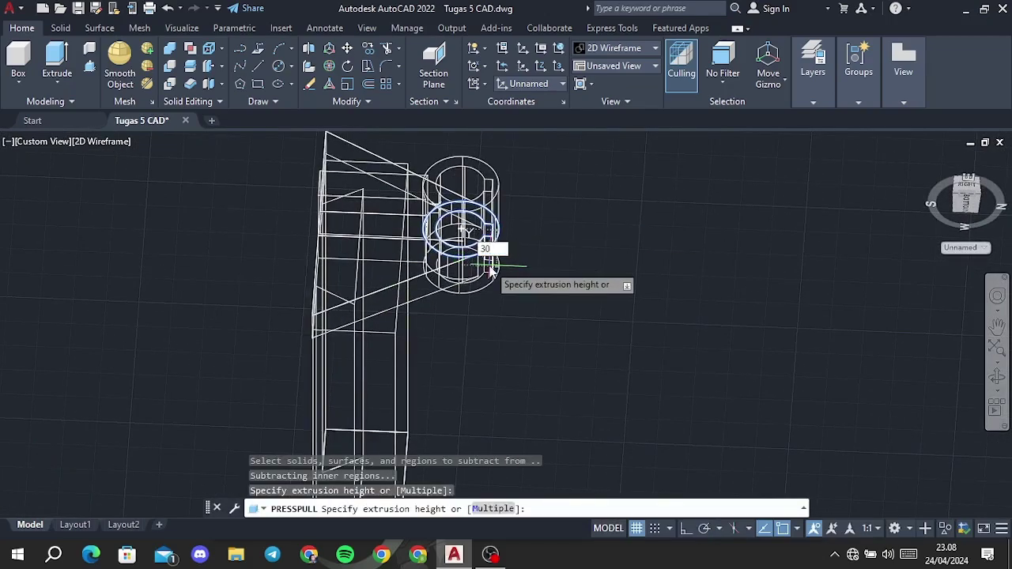
key(Return)
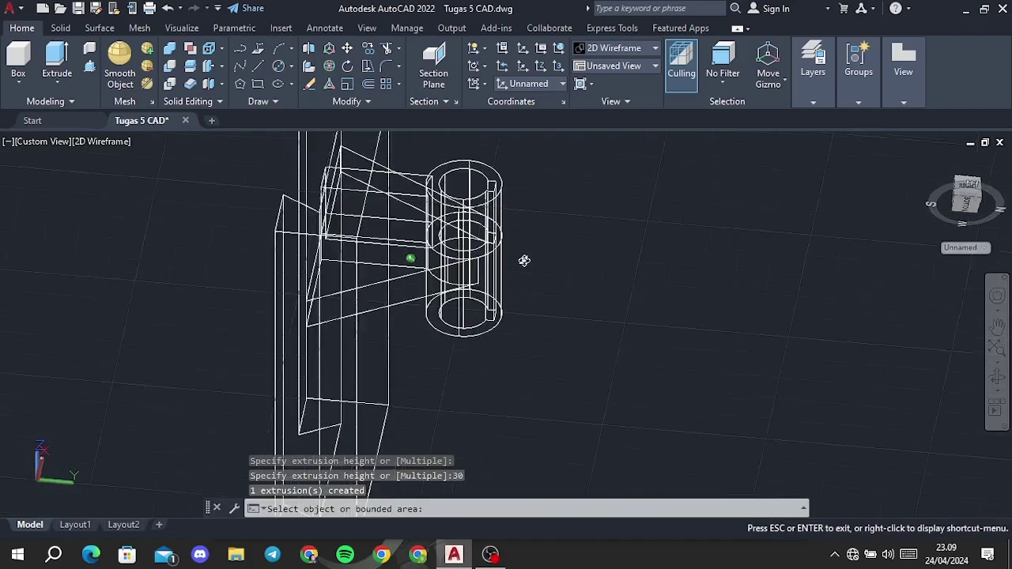
Step: Press-pull the bounded bracket face by 28 units
mouse_move(530, 253)
shift+middle_down()
mouse_move(580, 264)
mouse_move(451, 146)
shift+middle_up()
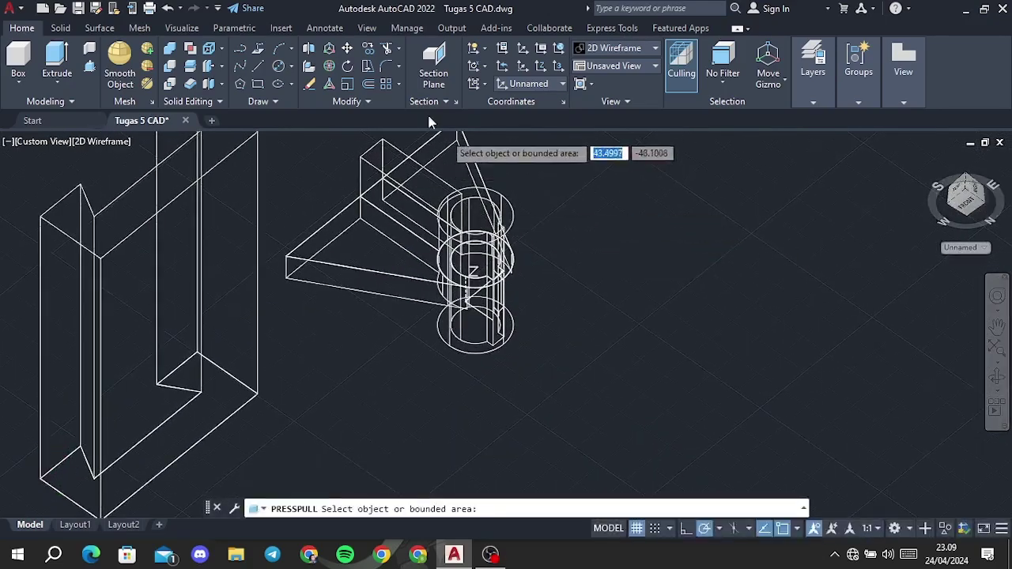
click(384, 207)
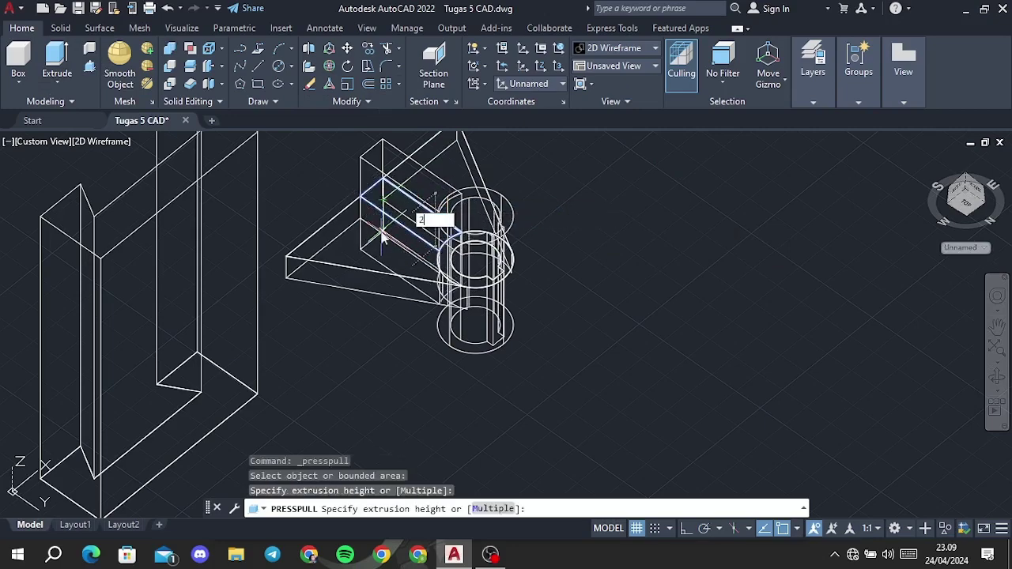
click(381, 237)
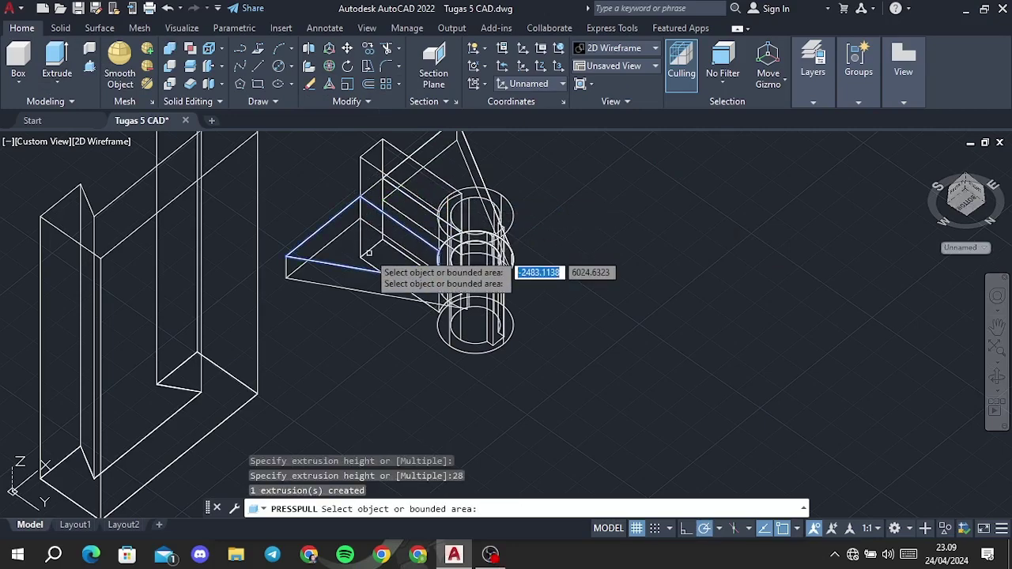
key(Escape)
scroll(478, 253, down, 2)
middle_drag(484, 247, 480, 250)
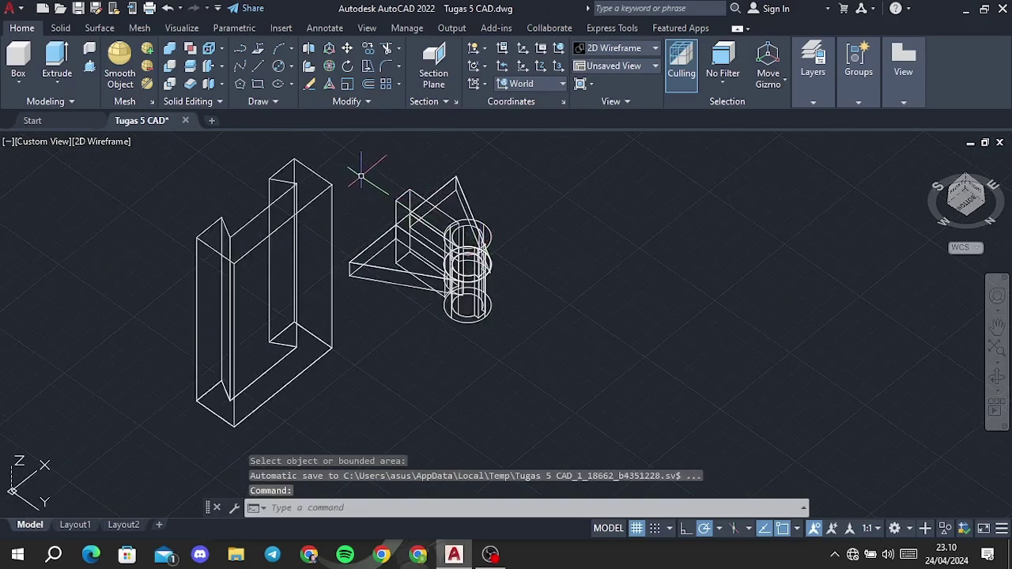
Step: Union all 16 pieces of the right-hand ring bracket into one solid
click(515, 181)
click(397, 283)
key(Escape)
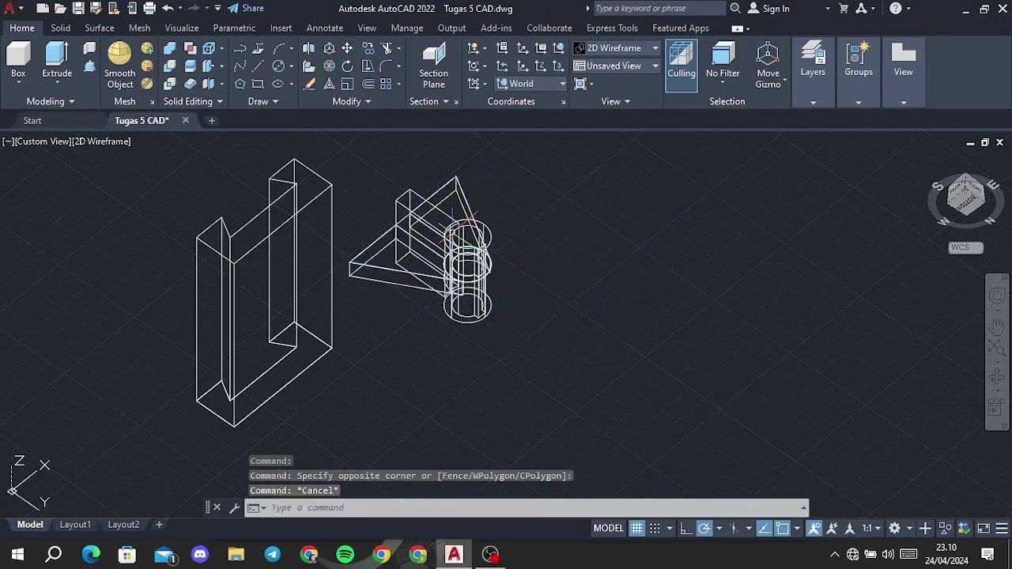
click(546, 355)
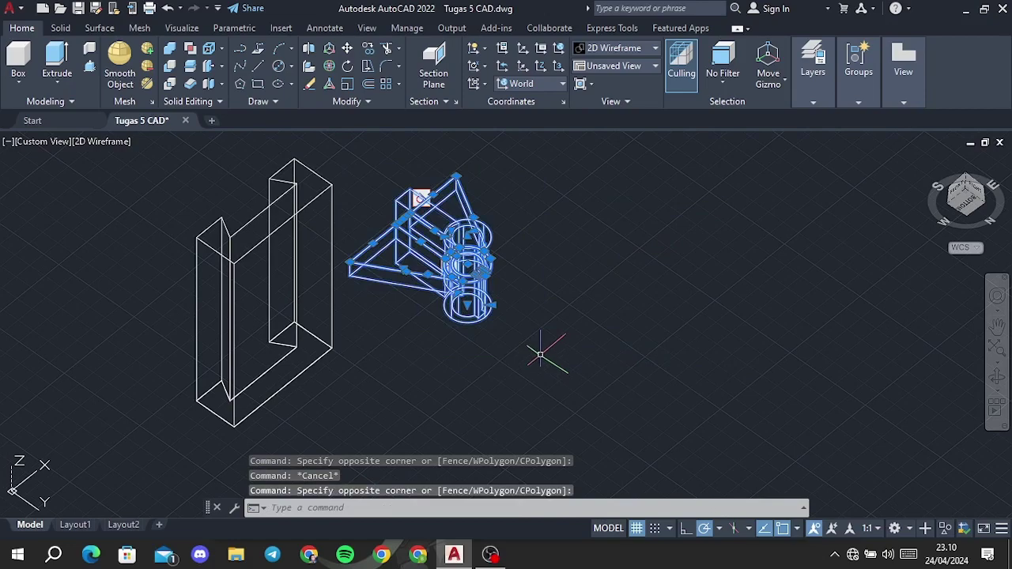
text(UNI)
click(606, 387)
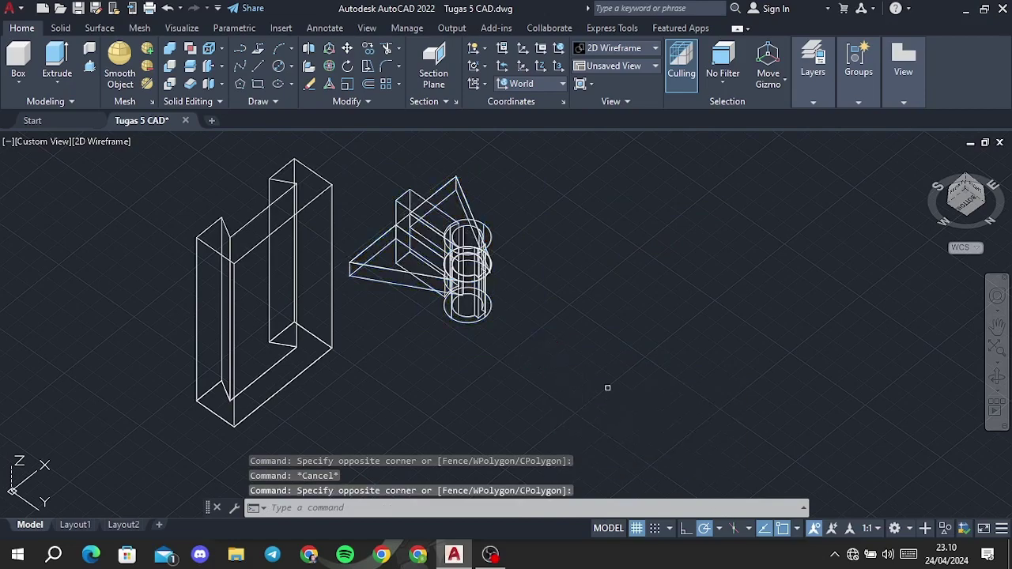
click(347, 168)
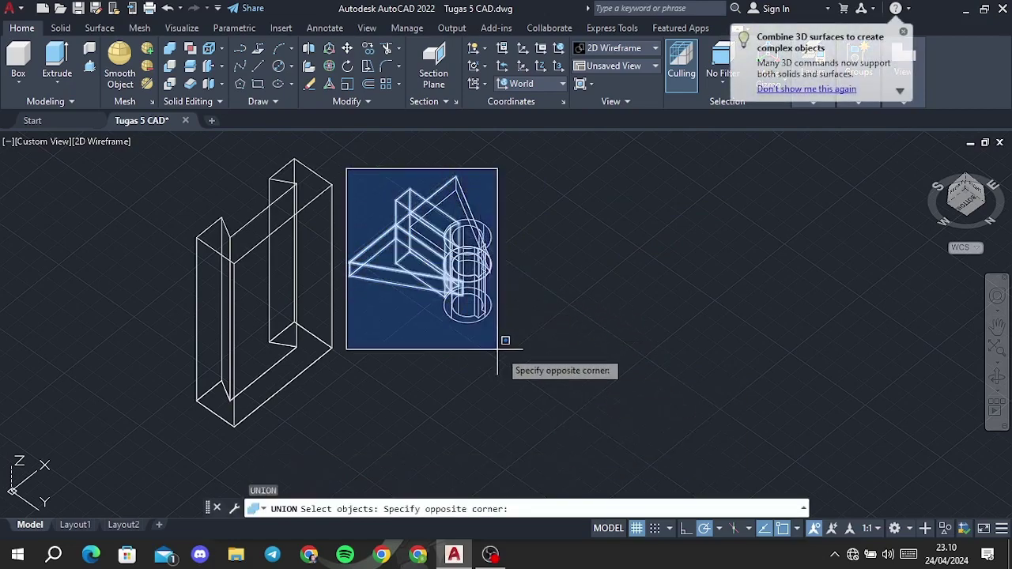
click(530, 358)
key(Return)
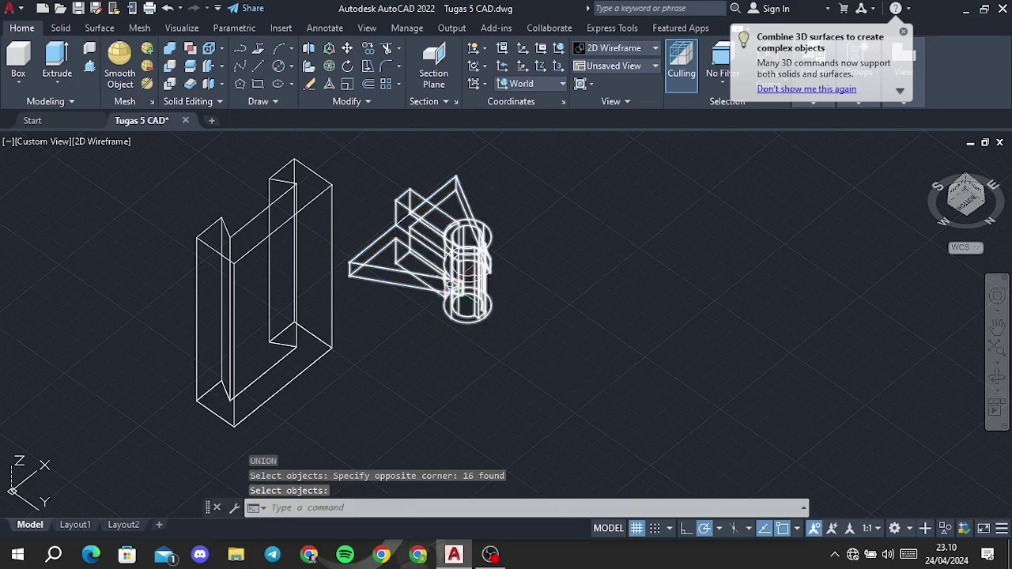
Step: Window-select the merged bracket for 3D rotation
click(349, 166)
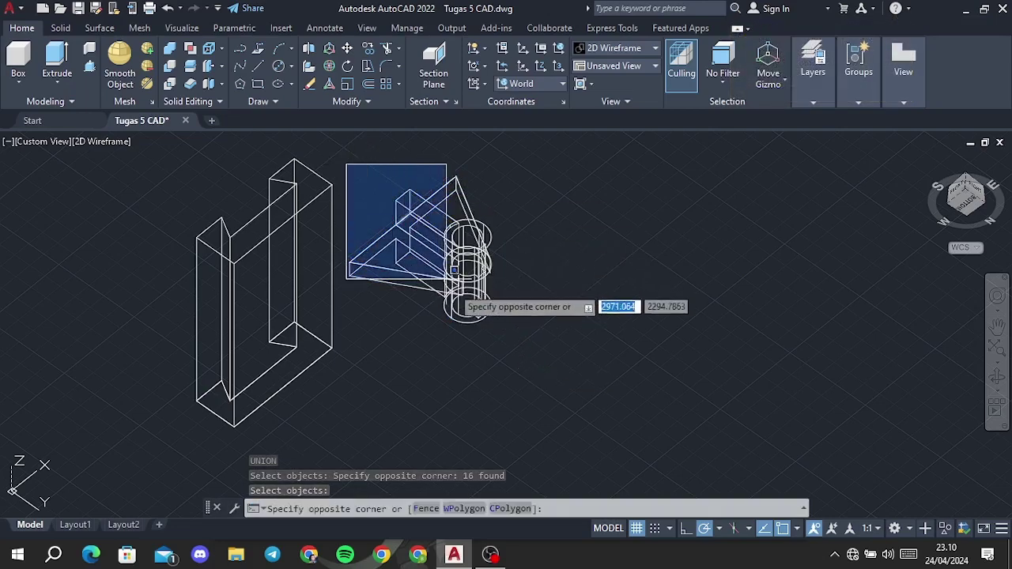
click(530, 361)
click(330, 66)
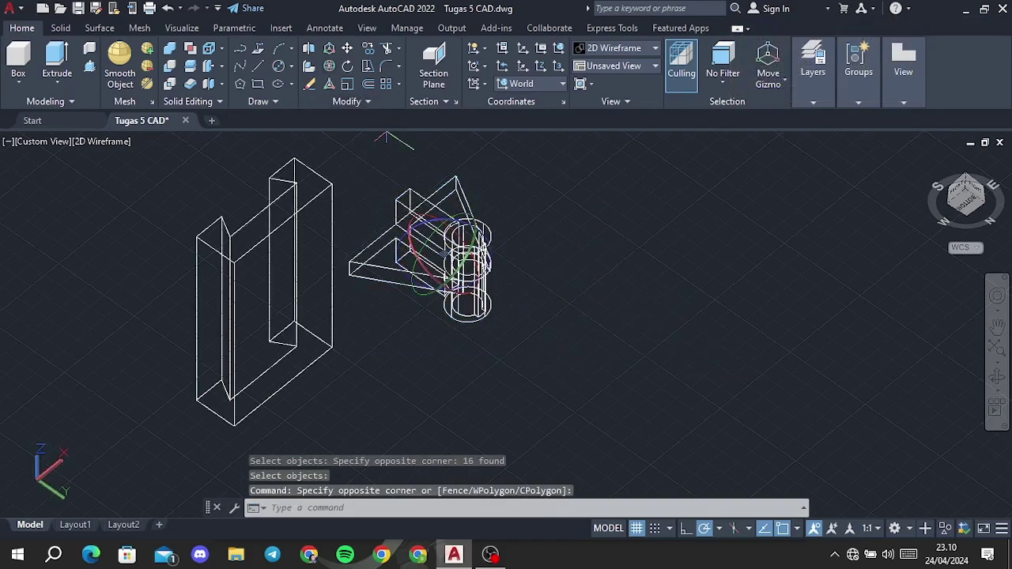
Step: Switch the view from top to NE isometric
mouse_move(481, 366)
middle_down()
mouse_move(544, 385)
mouse_move(466, 365)
mouse_move(532, 380)
mouse_move(667, 339)
mouse_move(599, 292)
middle_up()
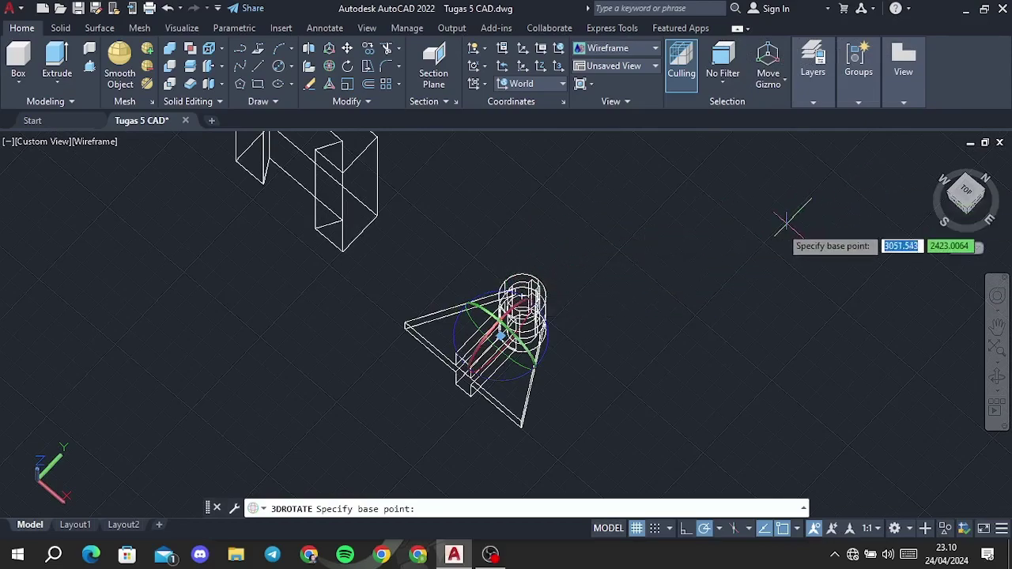
click(944, 199)
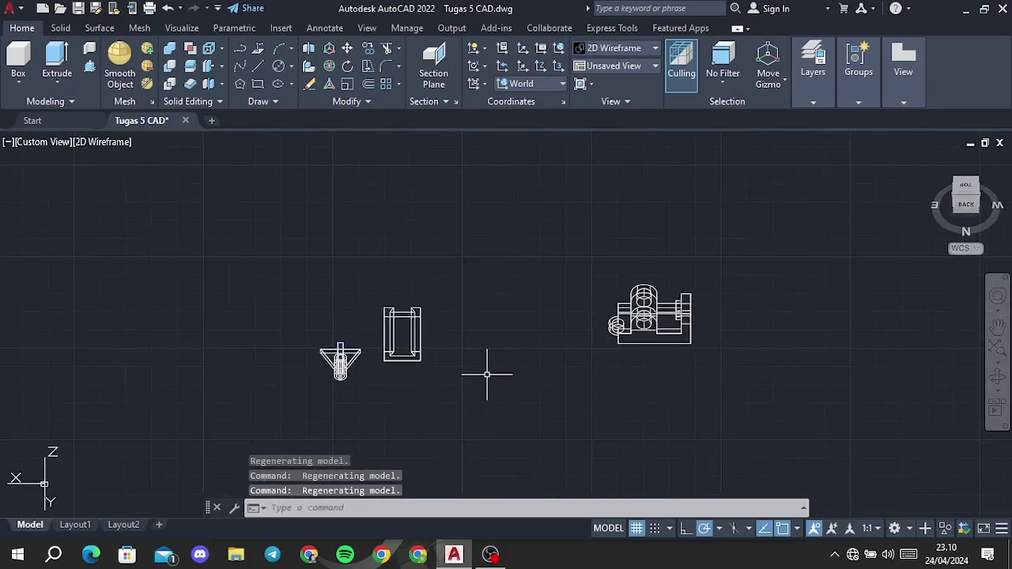
click(955, 198)
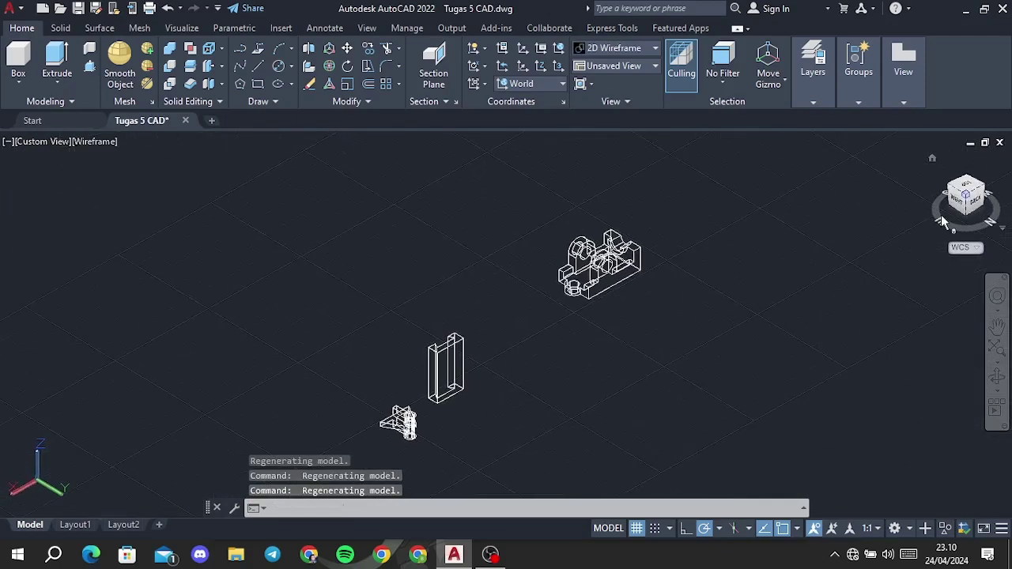
scroll(623, 237, up, 2)
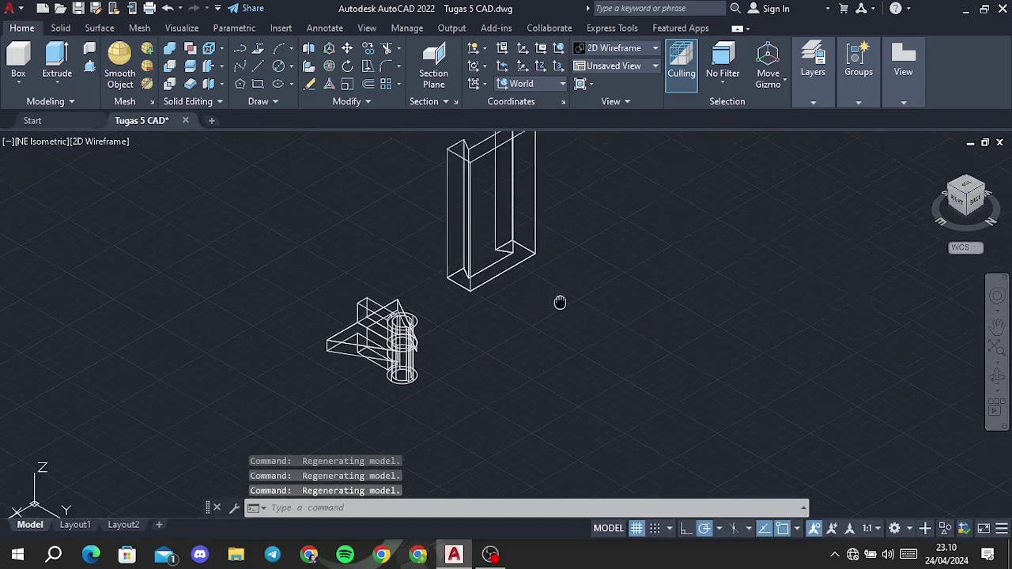
Step: Rotate the U-shaped channel block with 3DROTATE, then undo that rotation
click(429, 152)
click(629, 364)
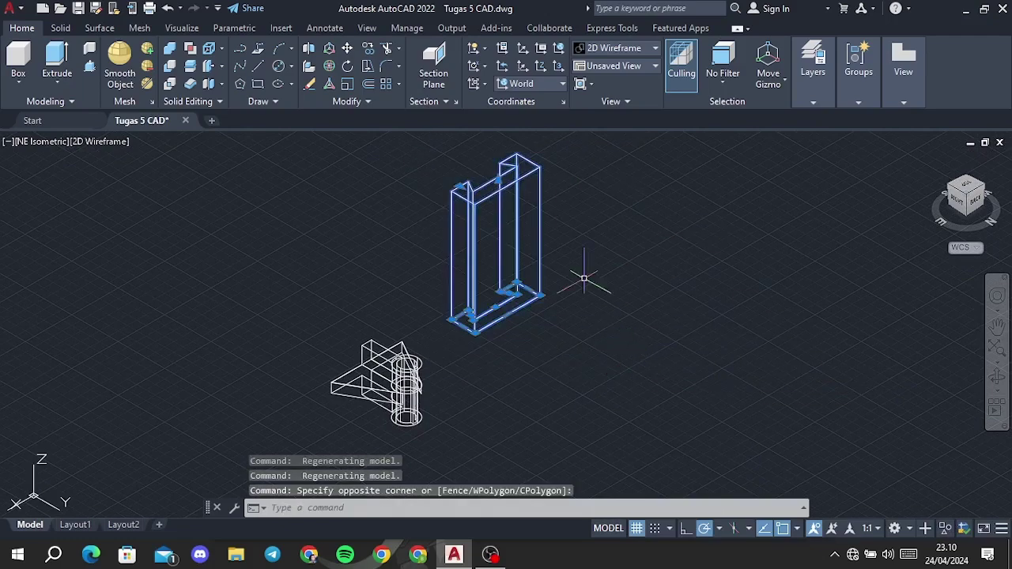
click(347, 66)
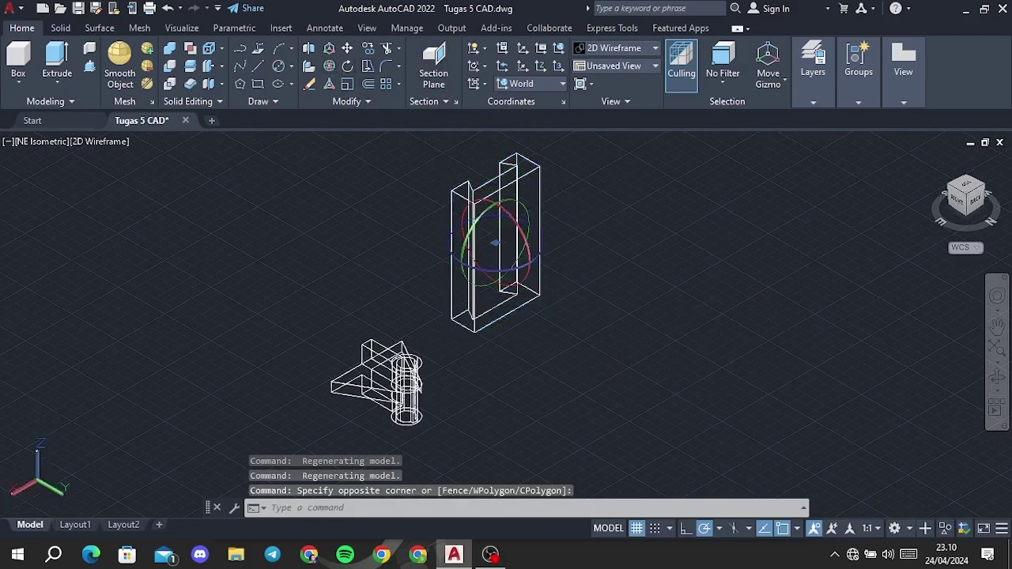
click(495, 190)
key(Return)
click(408, 172)
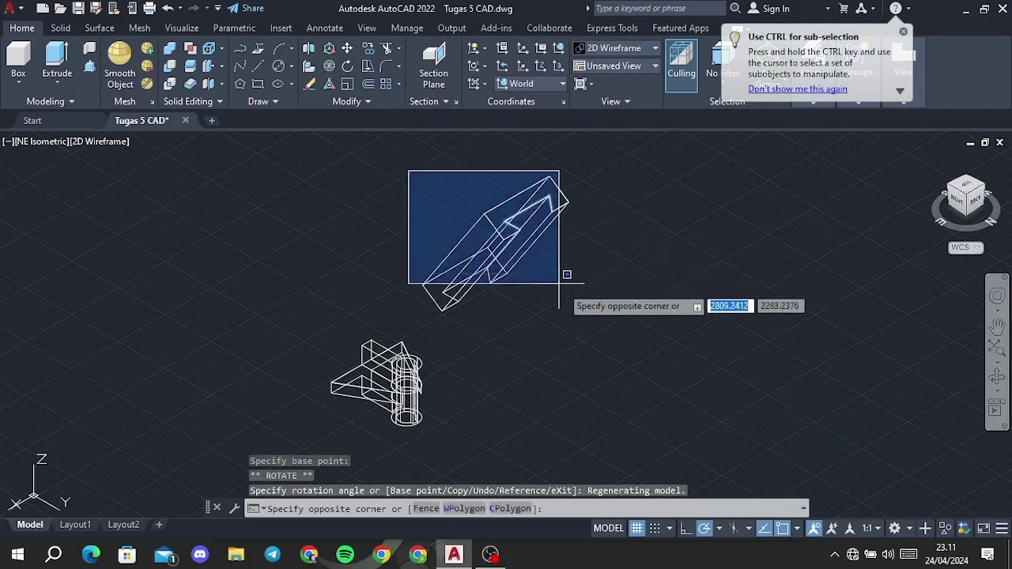
click(605, 318)
key(Escape)
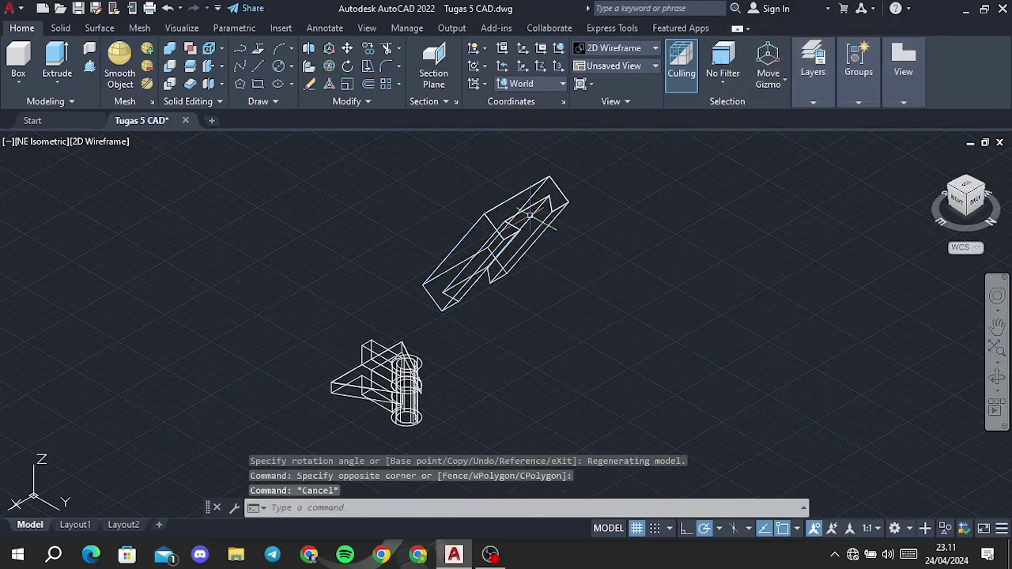
key(ctrl+z)
Step: Rotate the upright channel block with 3DROTATE so it lies flat
click(601, 353)
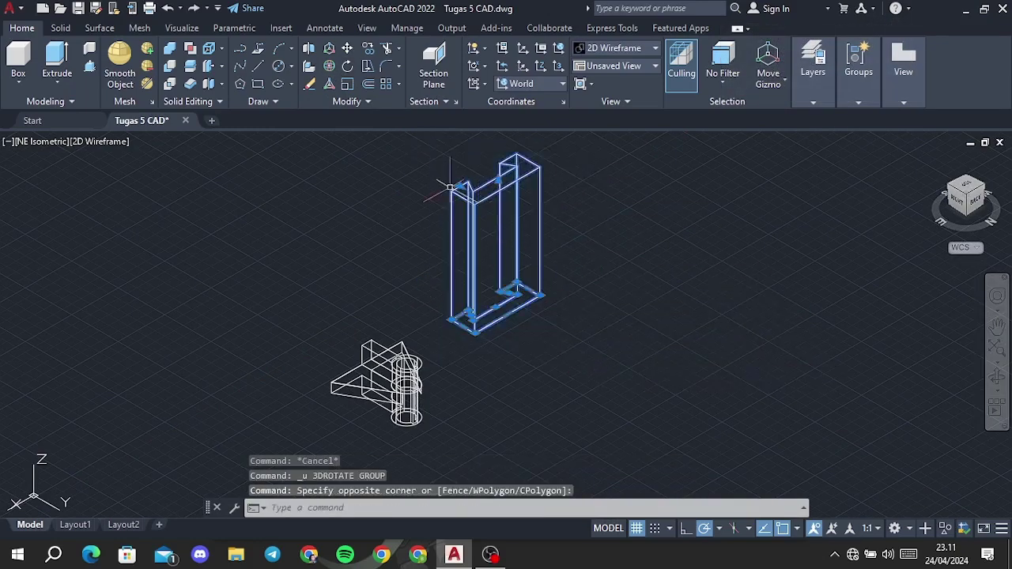
click(334, 69)
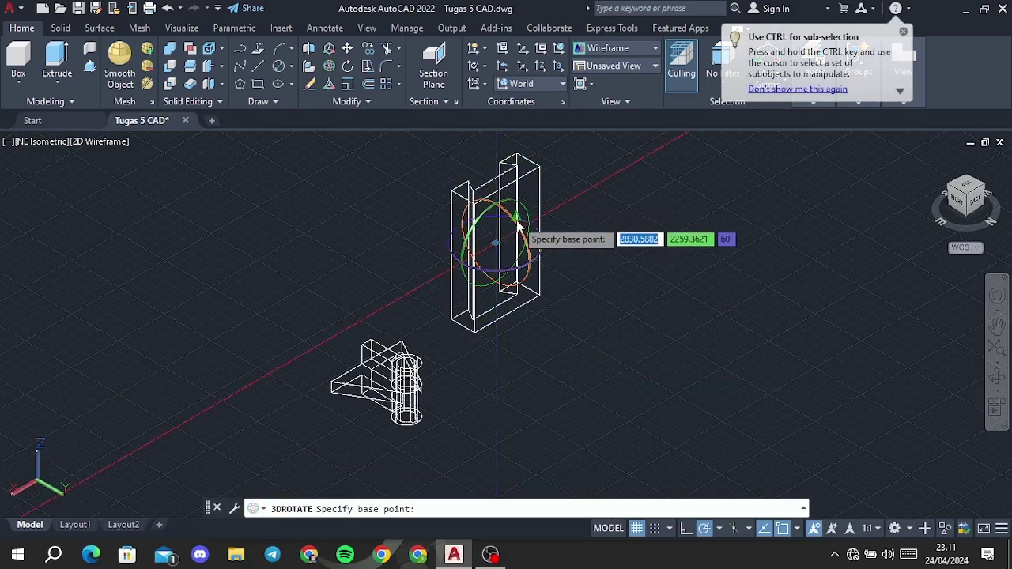
click(522, 203)
click(518, 210)
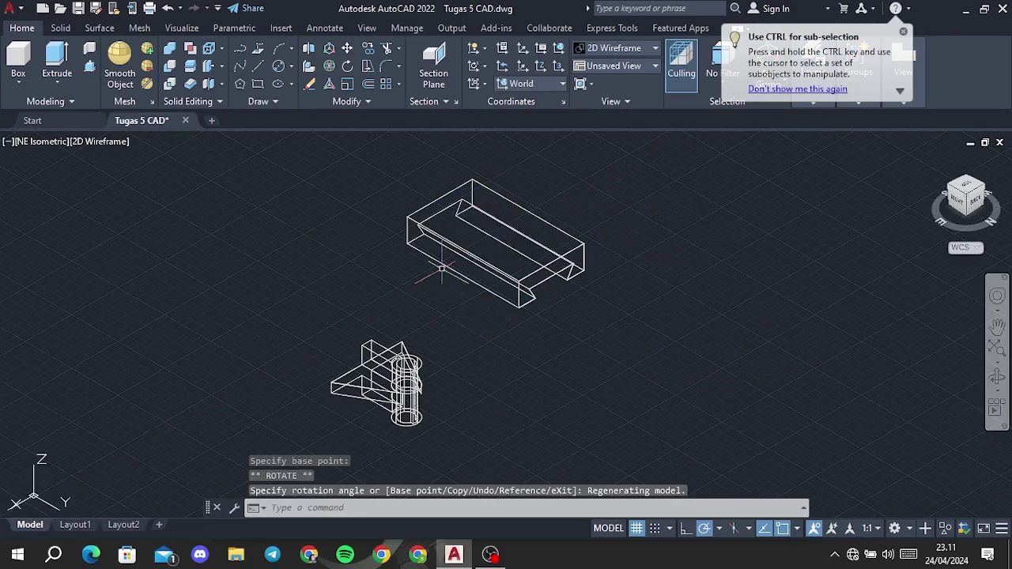
click(326, 278)
click(458, 479)
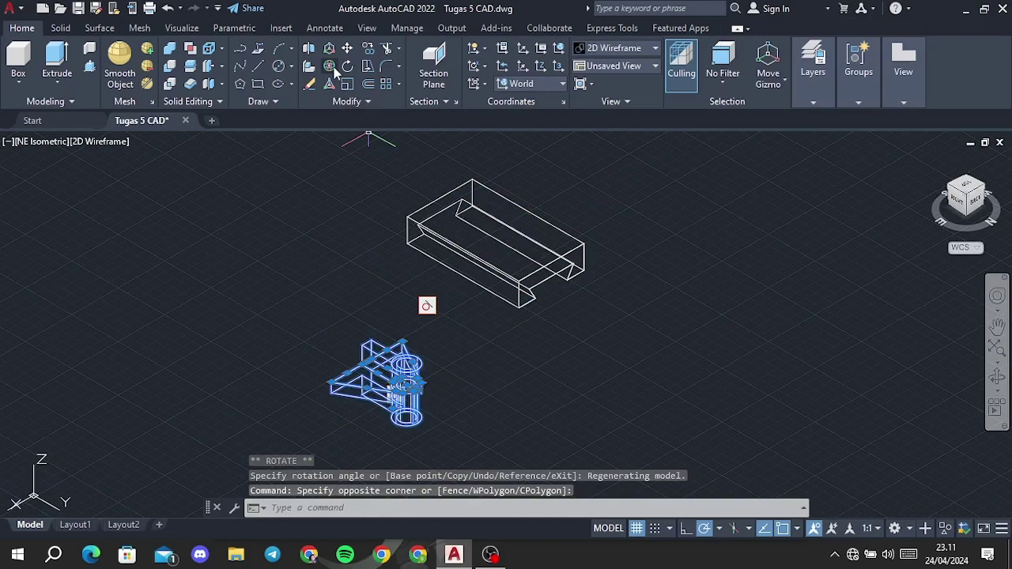
Step: Rotate the ring bracket with 3DROTATE so its cylinder lies sideways
click(334, 70)
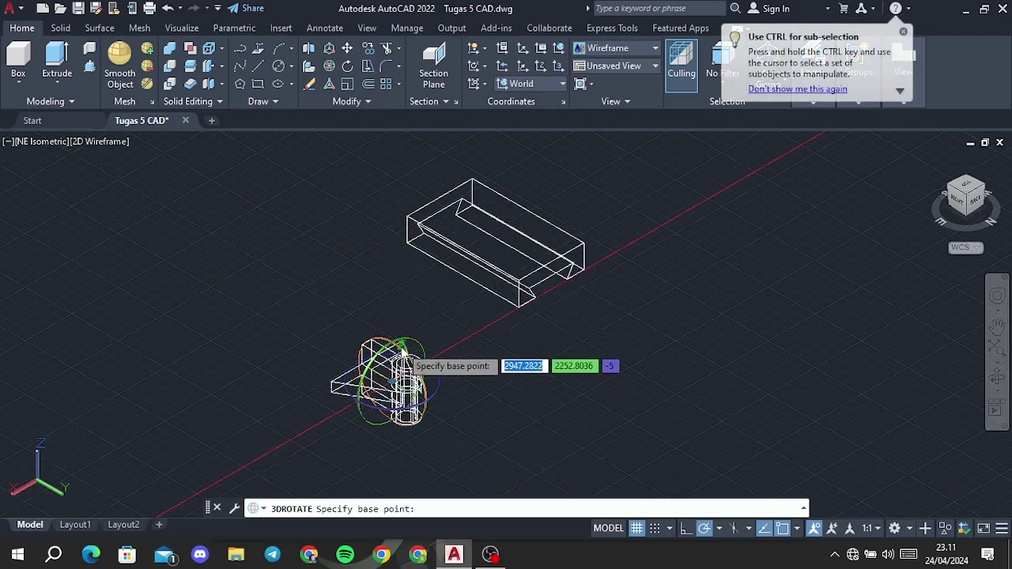
click(395, 382)
click(316, 312)
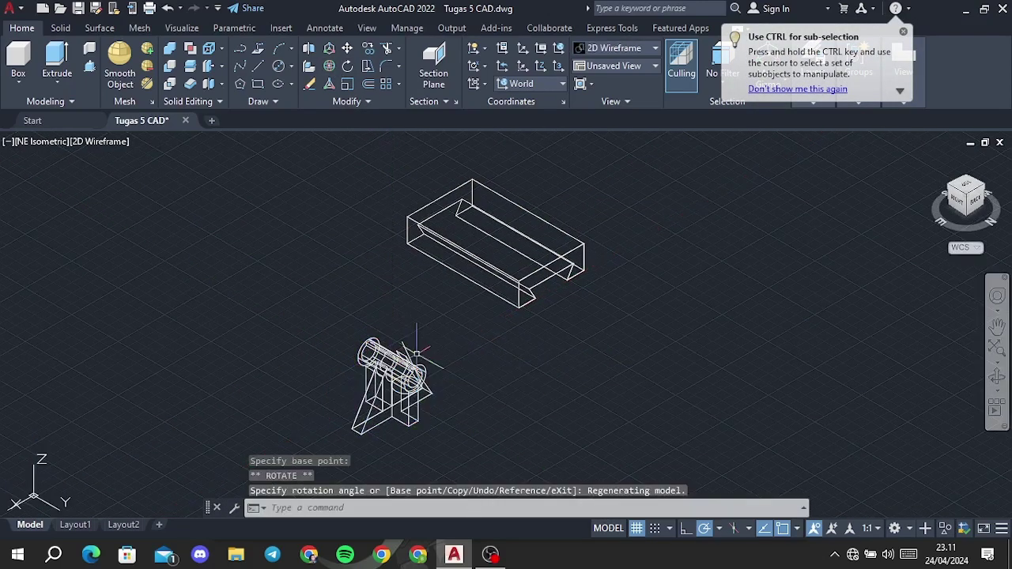
click(325, 321)
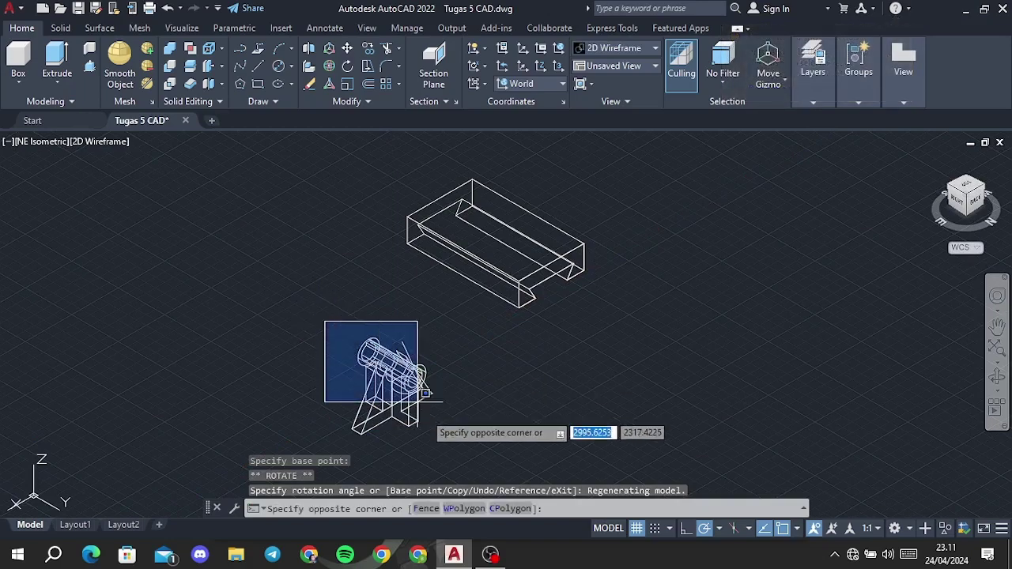
click(465, 440)
Step: Apply a further 3D rotation to the bracket and pick the axis for another
click(342, 83)
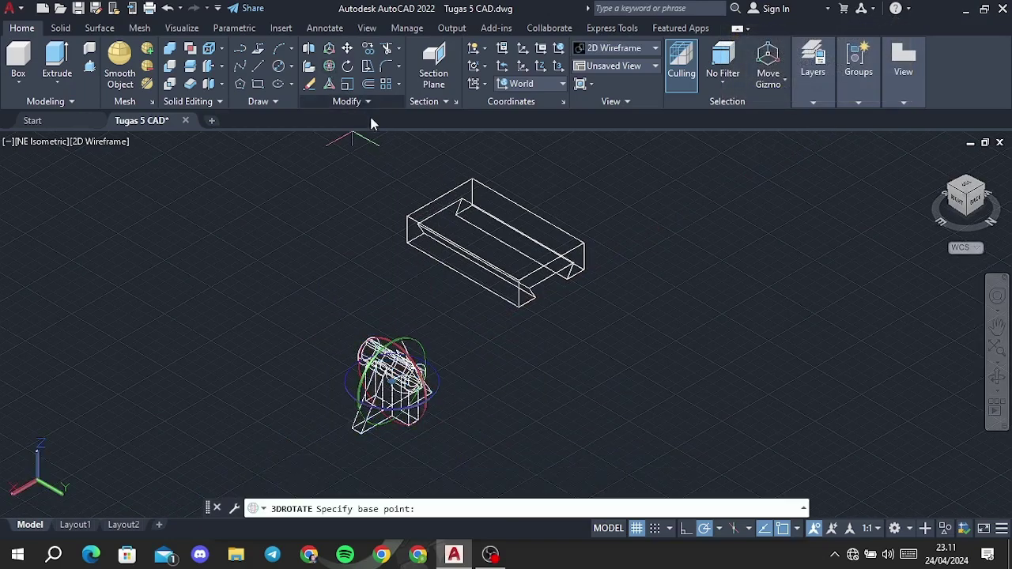
click(393, 413)
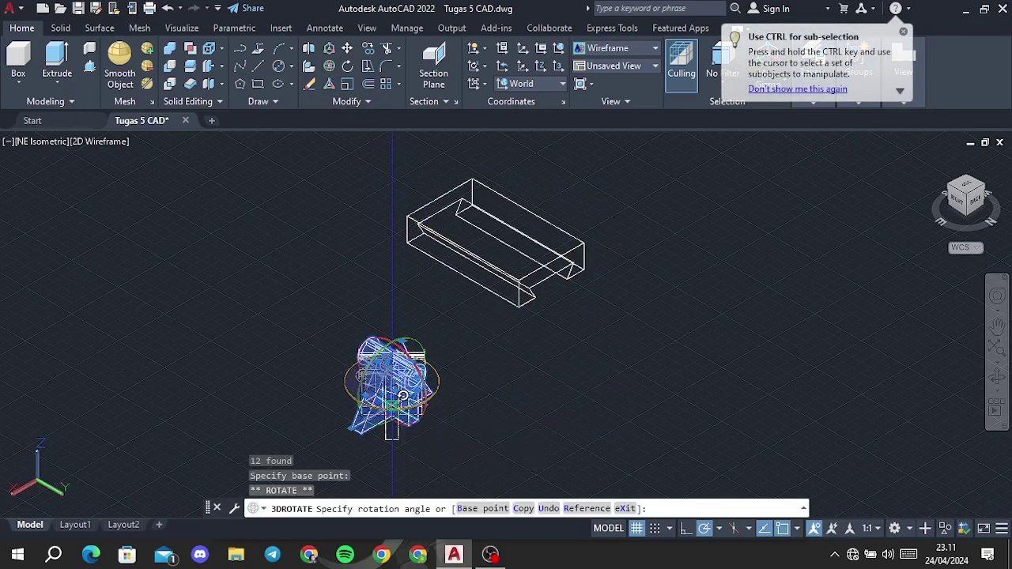
click(346, 413)
click(322, 316)
click(433, 447)
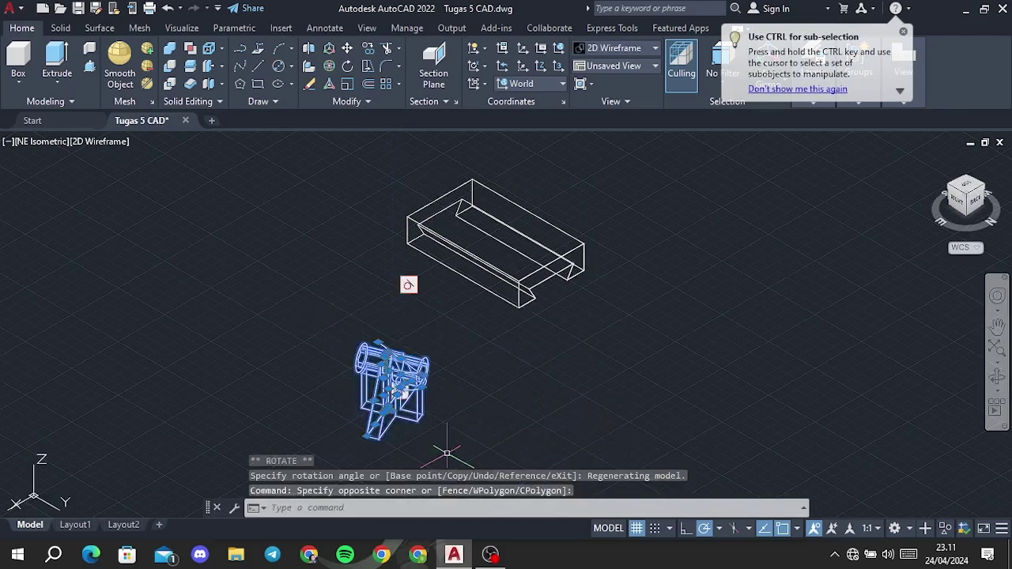
click(348, 83)
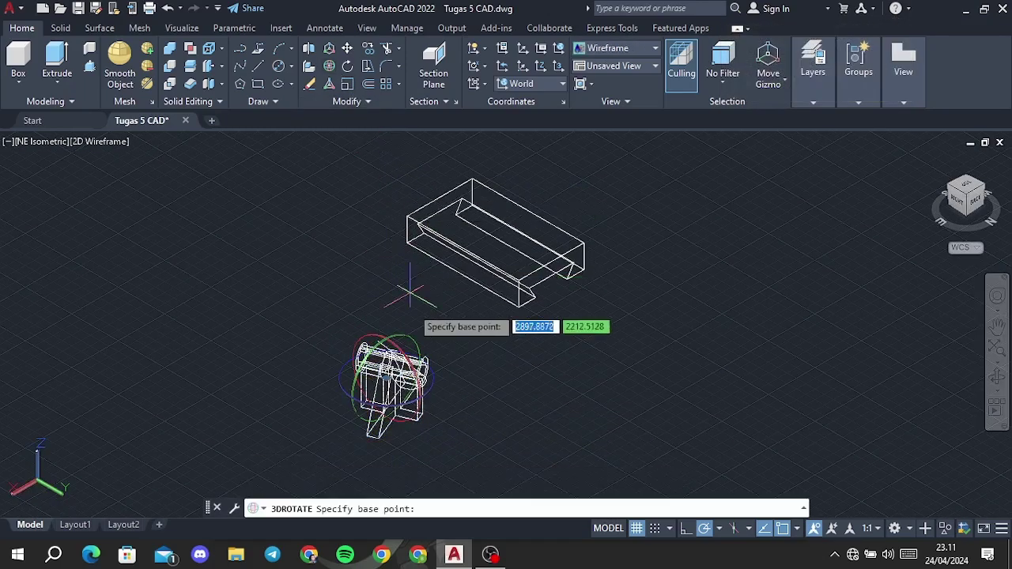
click(411, 410)
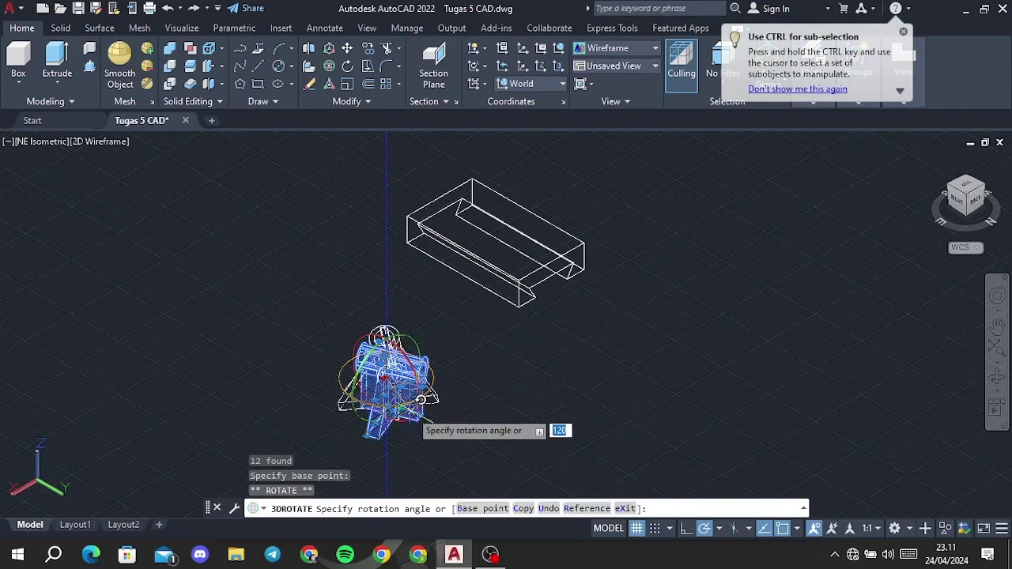
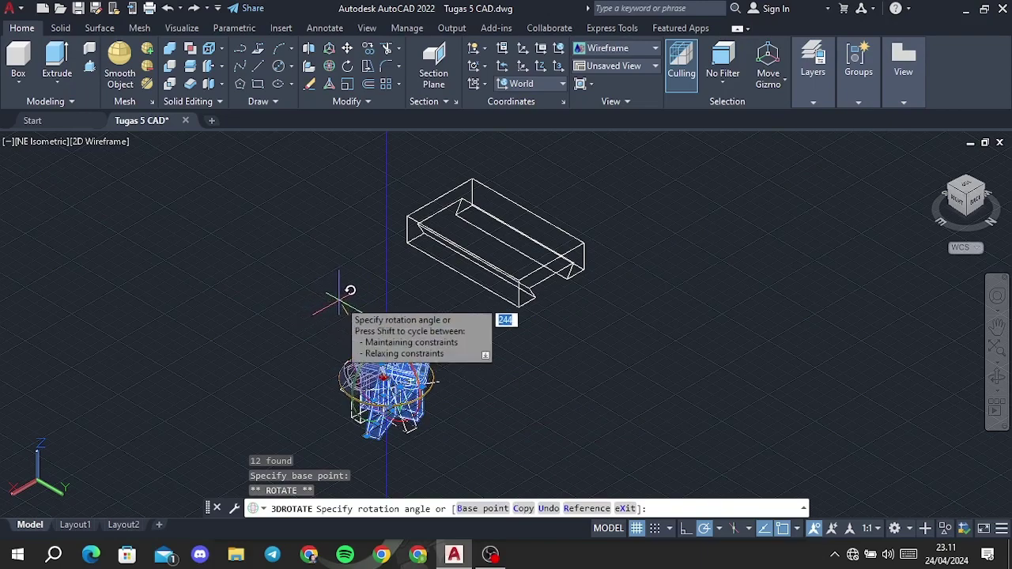
Step: Confirm the hinge bracket's upright rotation, then window-select it and move it right from its lower corner
click(335, 292)
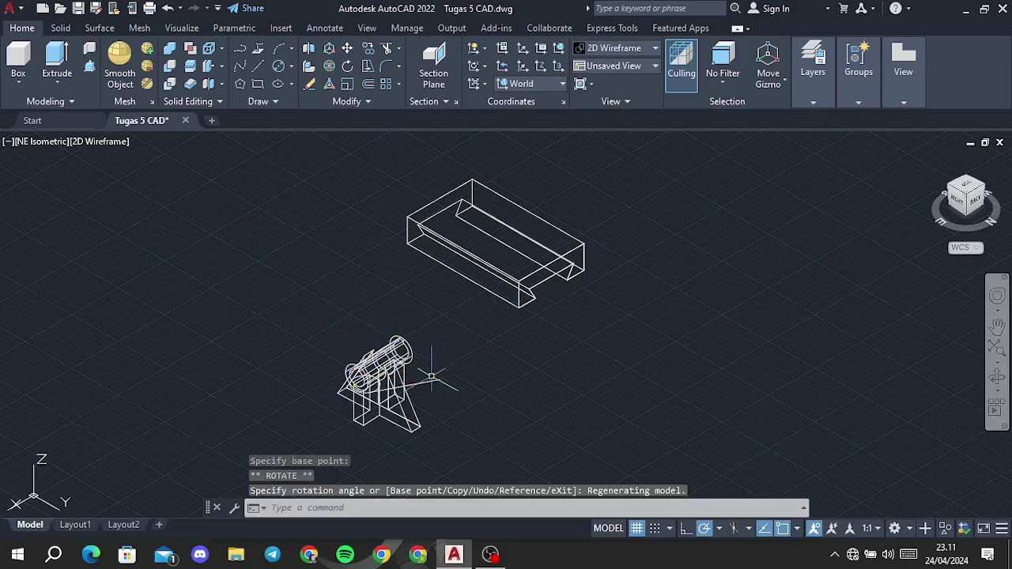
scroll(426, 378, up, 2)
click(215, 203)
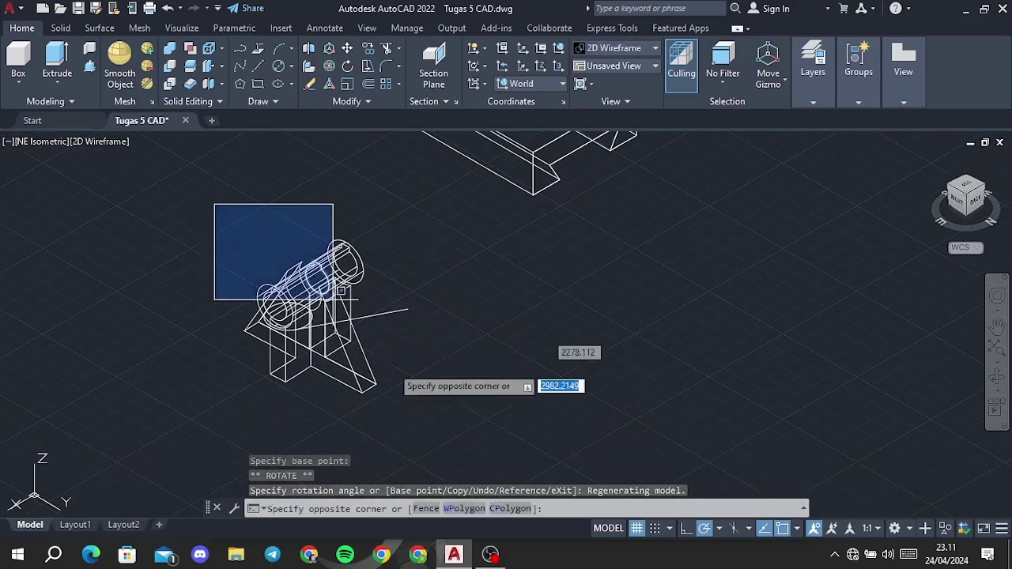
click(439, 442)
click(348, 49)
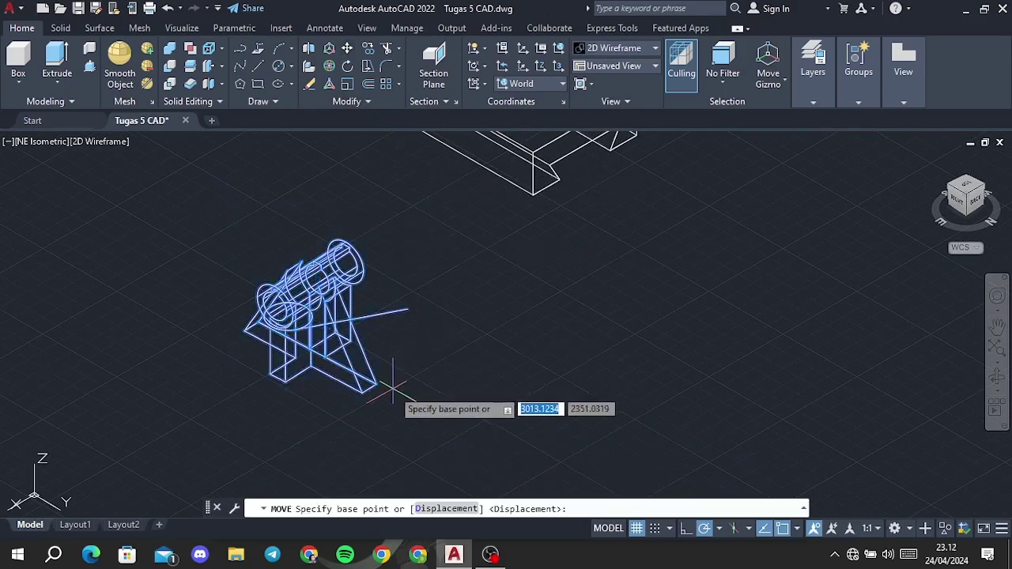
click(364, 390)
click(579, 350)
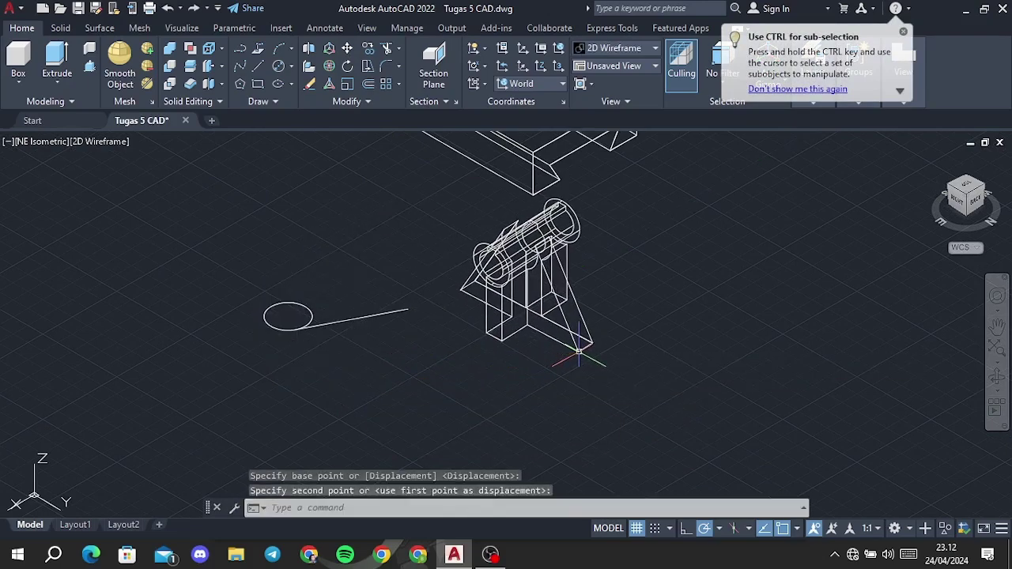
mouse_move(858, 71)
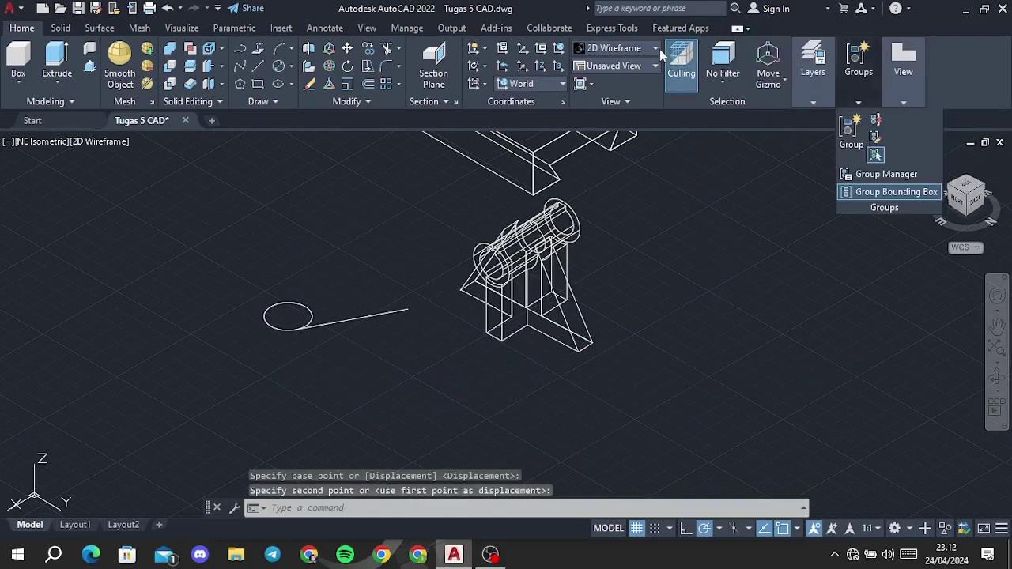
Step: Render the bracket and slotted block in the Realistic visual style and orbit to a custom viewpoint
click(653, 49)
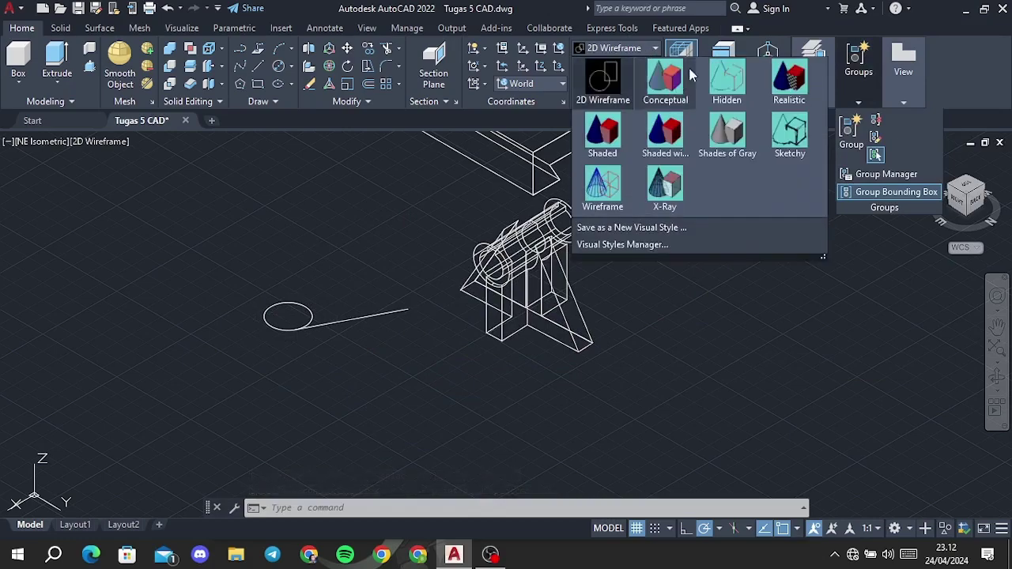
click(789, 75)
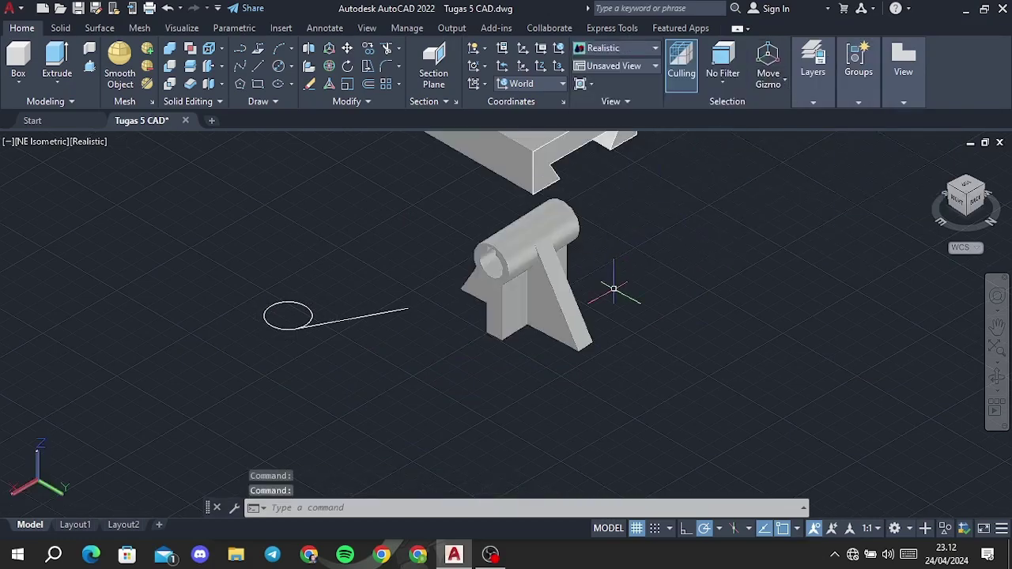
mouse_move(615, 287)
shift+middle_down()
mouse_move(649, 274)
mouse_move(671, 242)
mouse_move(589, 278)
mouse_move(601, 269)
shift+middle_up()
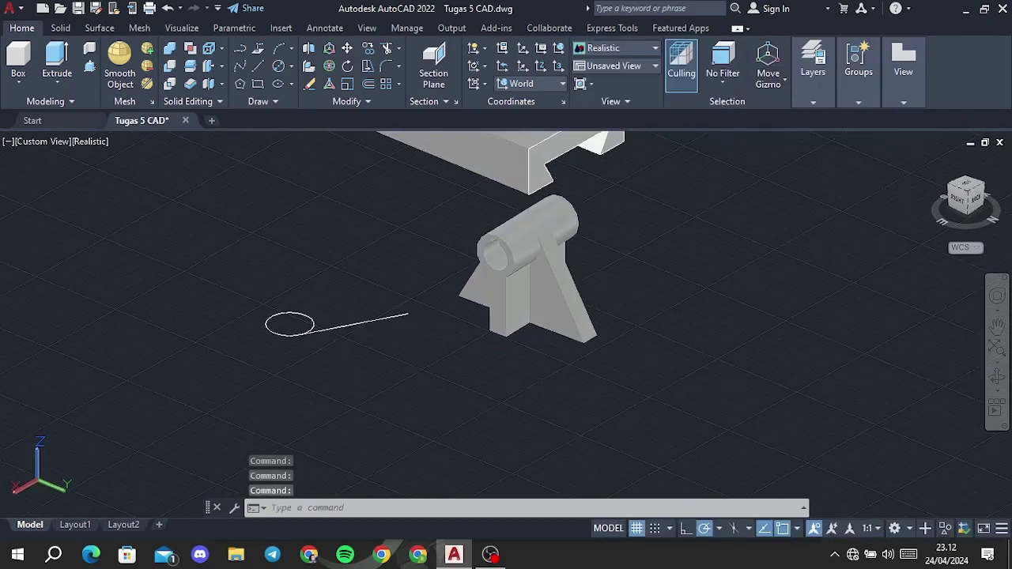
mouse_move(664, 229)
shift+middle_down()
mouse_move(591, 300)
mouse_move(586, 258)
shift+middle_up()
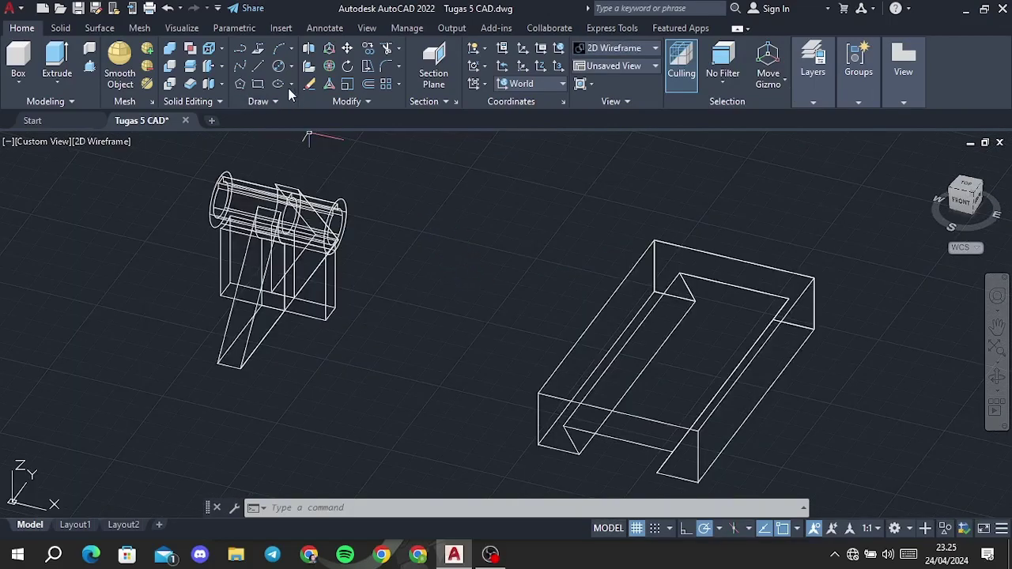
Step: Draw a 12-long guide line starting 50 along the base block's edge
click(257, 65)
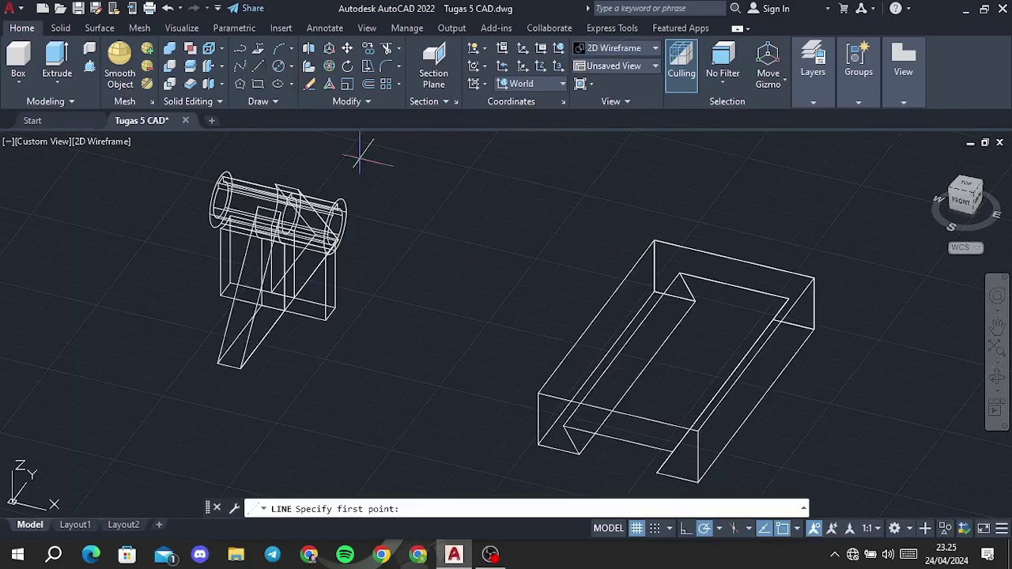
scroll(497, 348, up, 5)
scroll(350, 226, down, 2)
text(50)
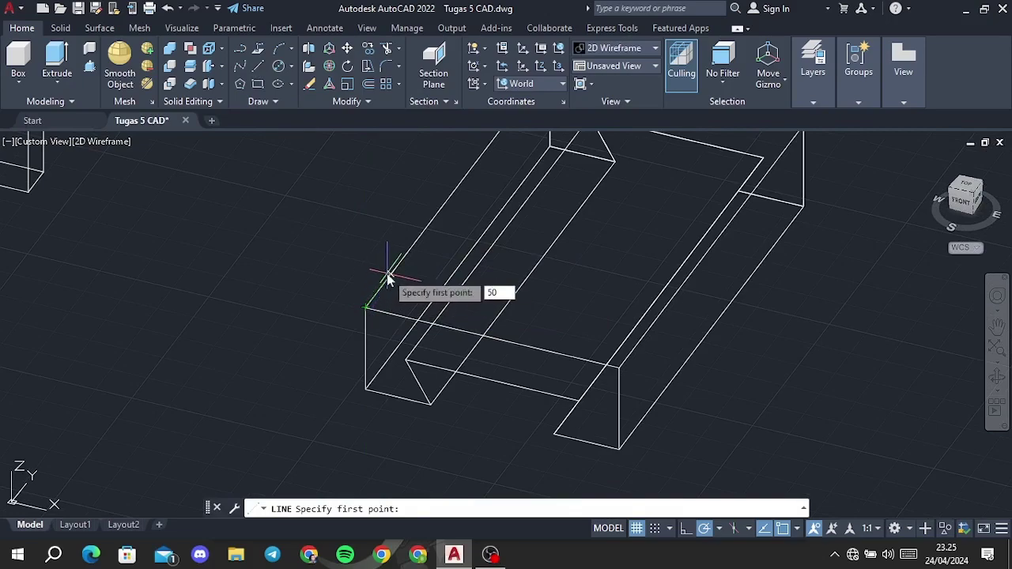
key(Return)
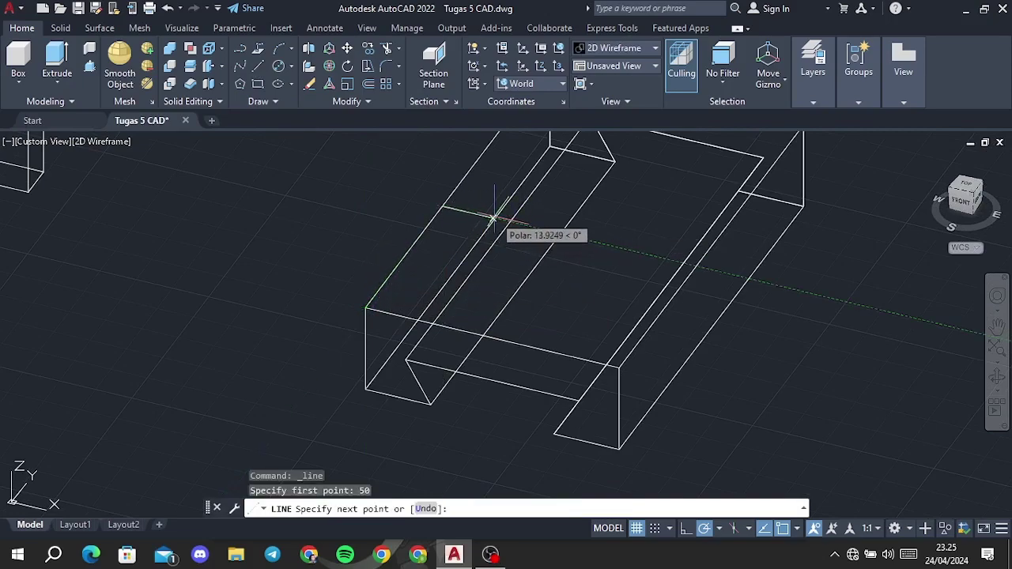
text(12)
key(Return)
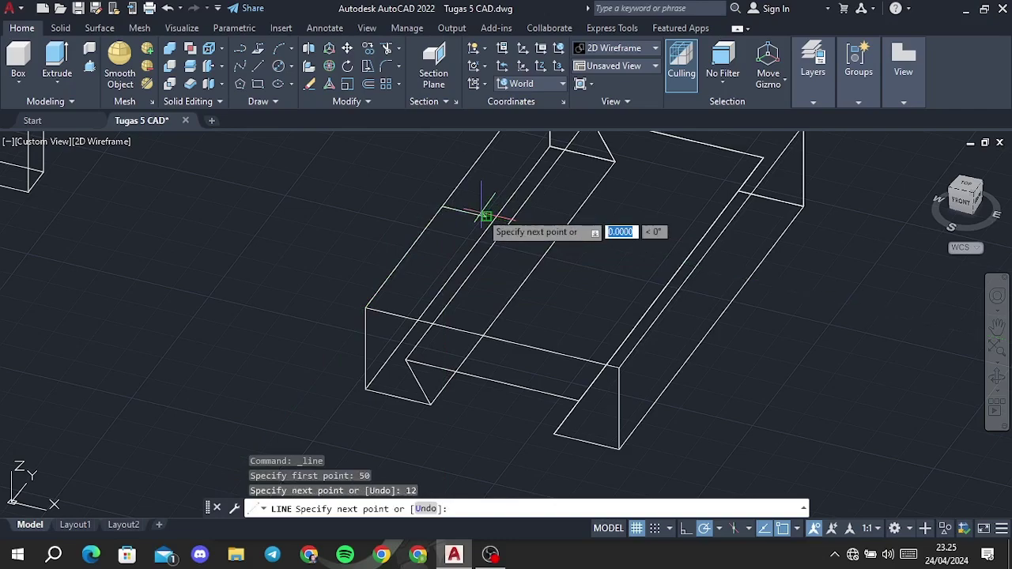
key(Escape)
Step: Window-select the whole hinge bracket
middle_drag(524, 260, 729, 337)
scroll(483, 341, down, 3)
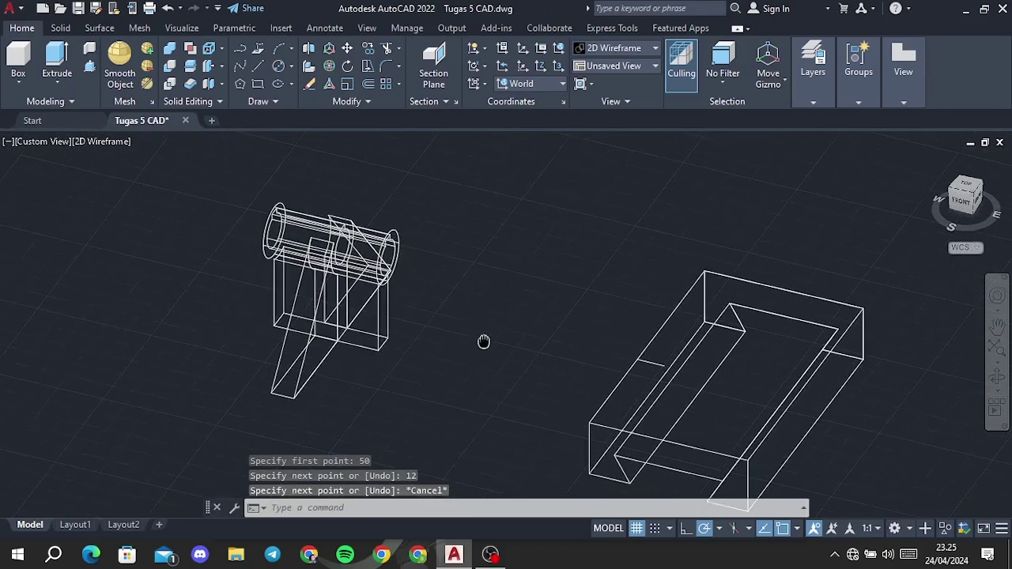
click(227, 174)
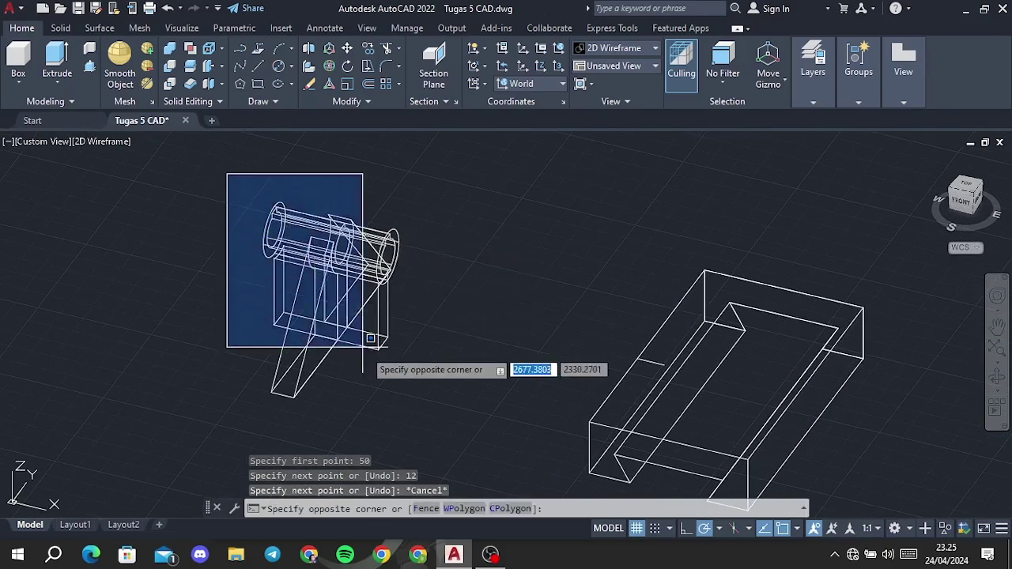
click(445, 419)
Step: Move the bracket from its lower corner to the guide line's end on the base block
click(347, 48)
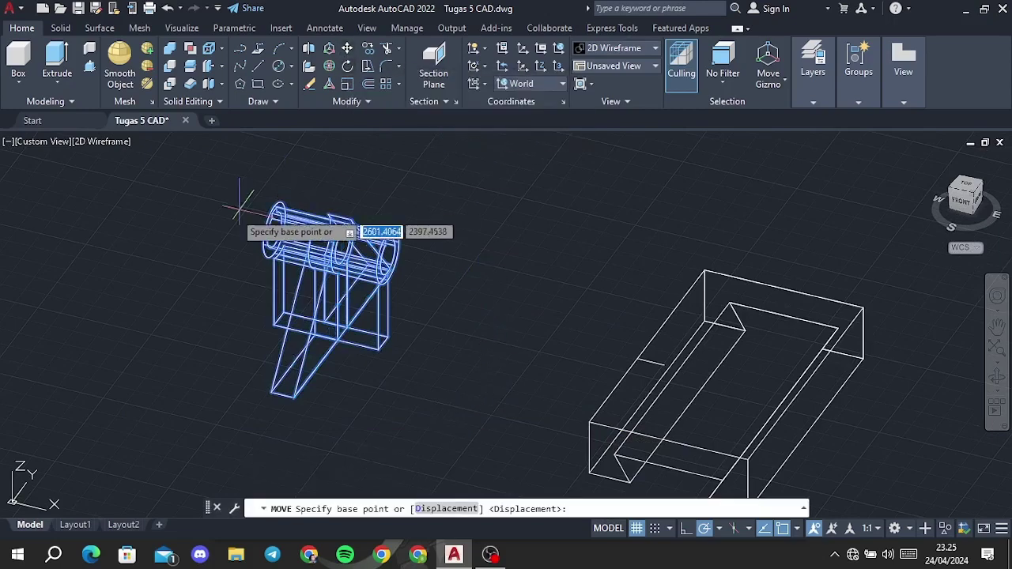
scroll(343, 344, up, 5)
scroll(305, 436, down, 3)
scroll(316, 395, down, 1)
scroll(319, 372, up, 4)
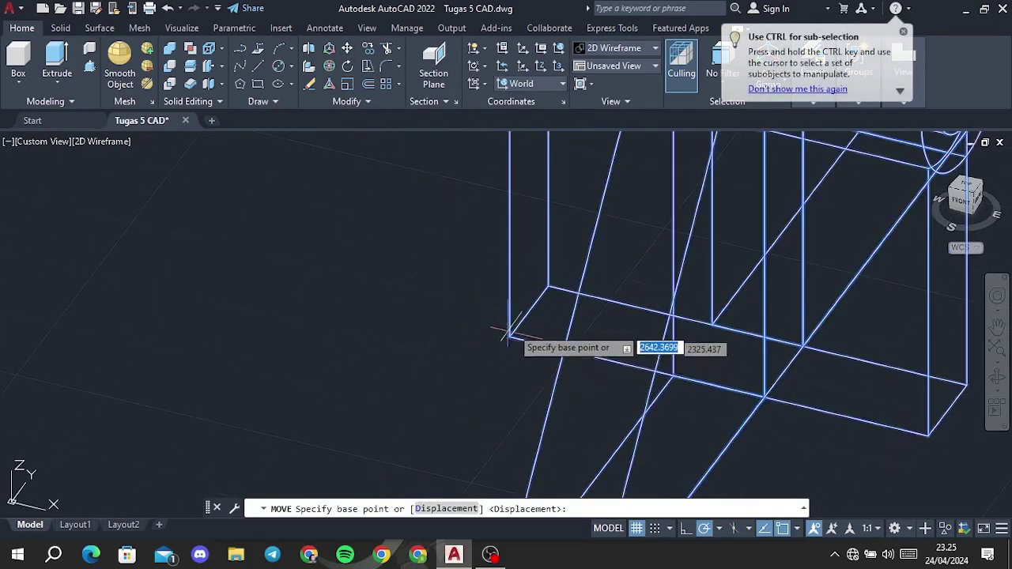
click(529, 311)
scroll(529, 311, down, 3)
scroll(553, 328, down, 2)
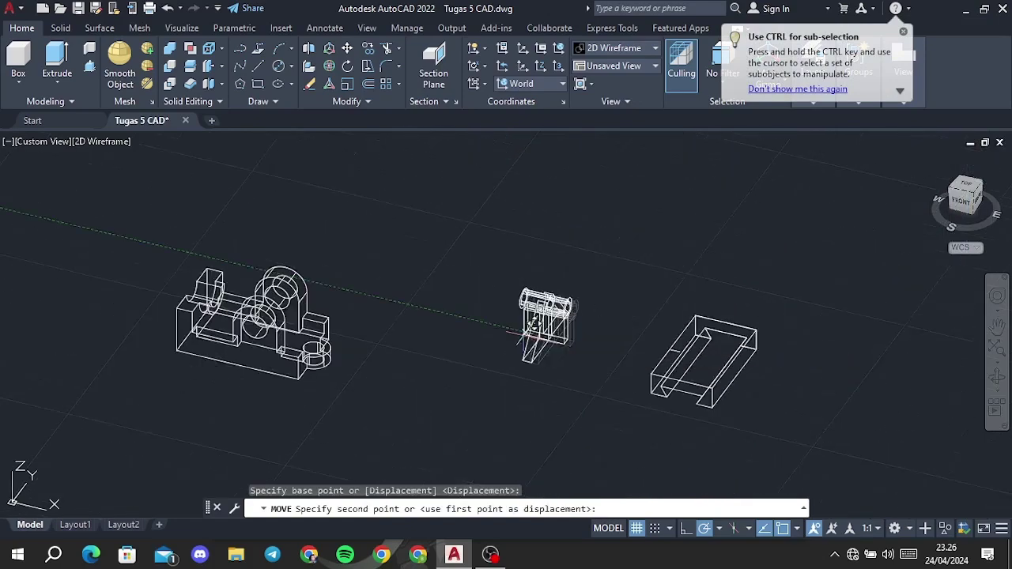
scroll(554, 328, up, 3)
middle_drag(564, 335, 342, 292)
scroll(542, 340, up, 1)
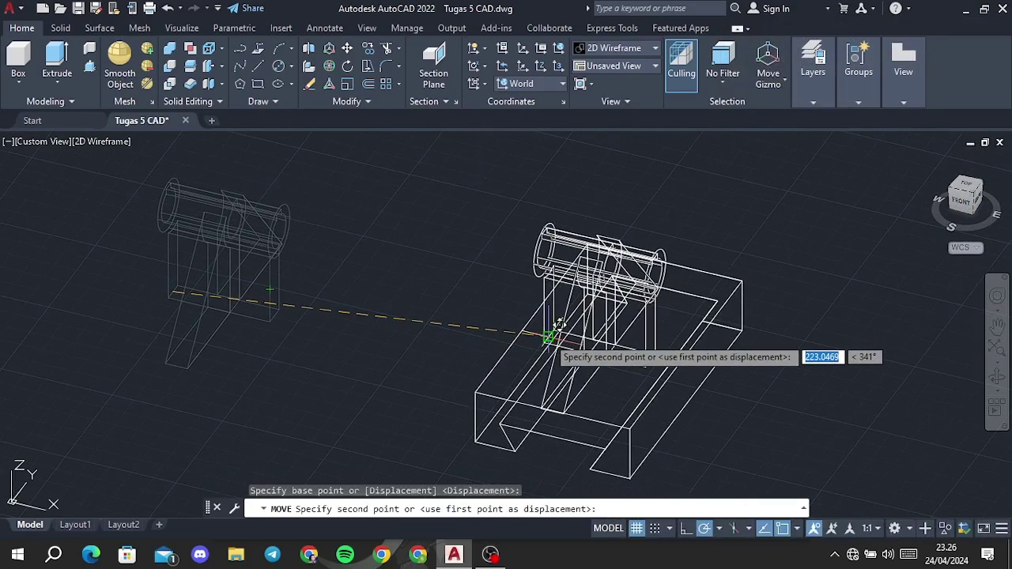
scroll(554, 332, up, 3)
click(546, 338)
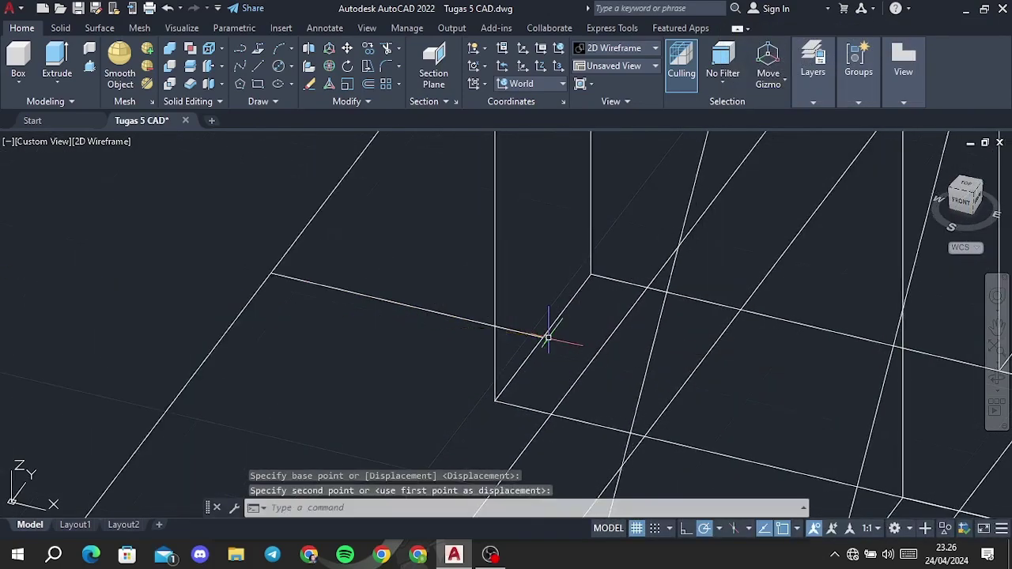
Step: Erase the short guide line and re-centre the assembled model
scroll(588, 370, down, 2)
click(392, 48)
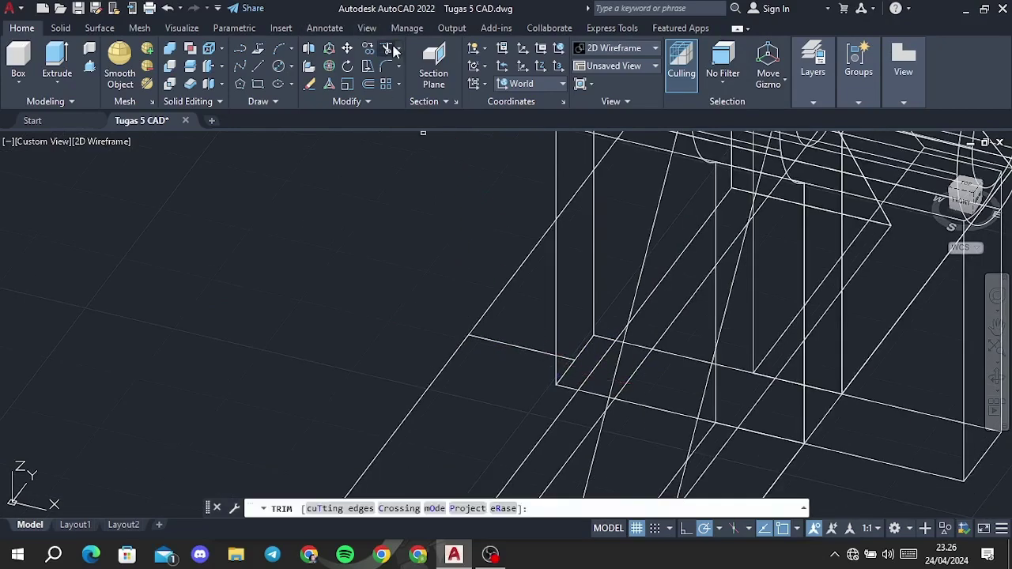
key(Escape)
click(510, 345)
key(Delete)
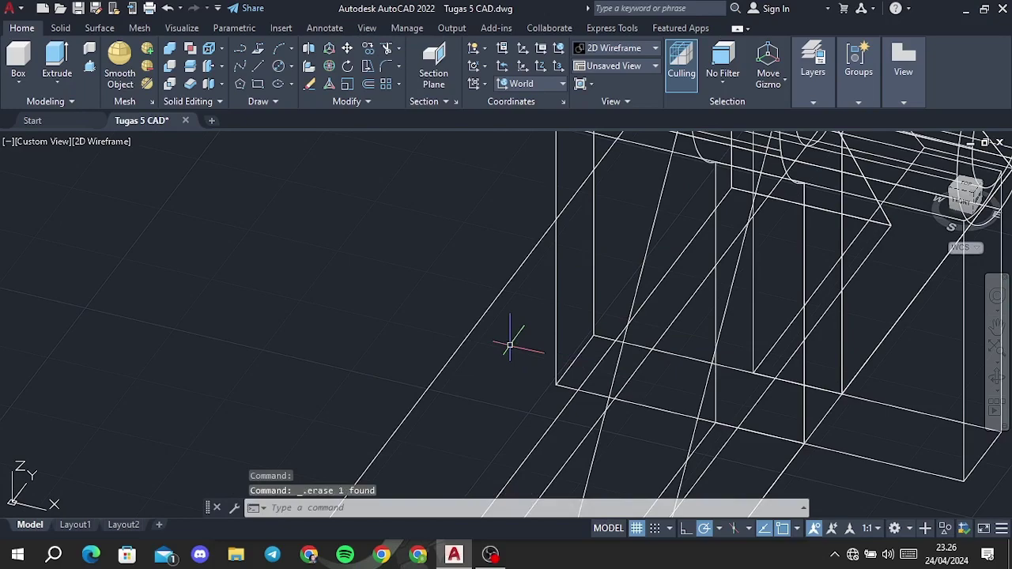
scroll(515, 339, down, 3)
middle_drag(759, 301, 687, 314)
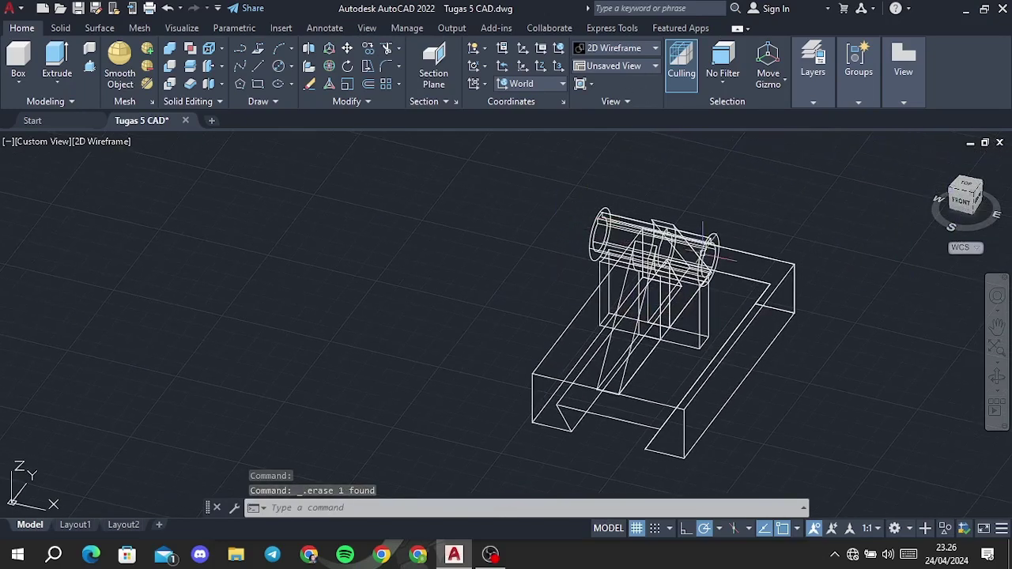
Step: Draw a 12-unit helper line starting 50 along the base block's edge
click(545, 162)
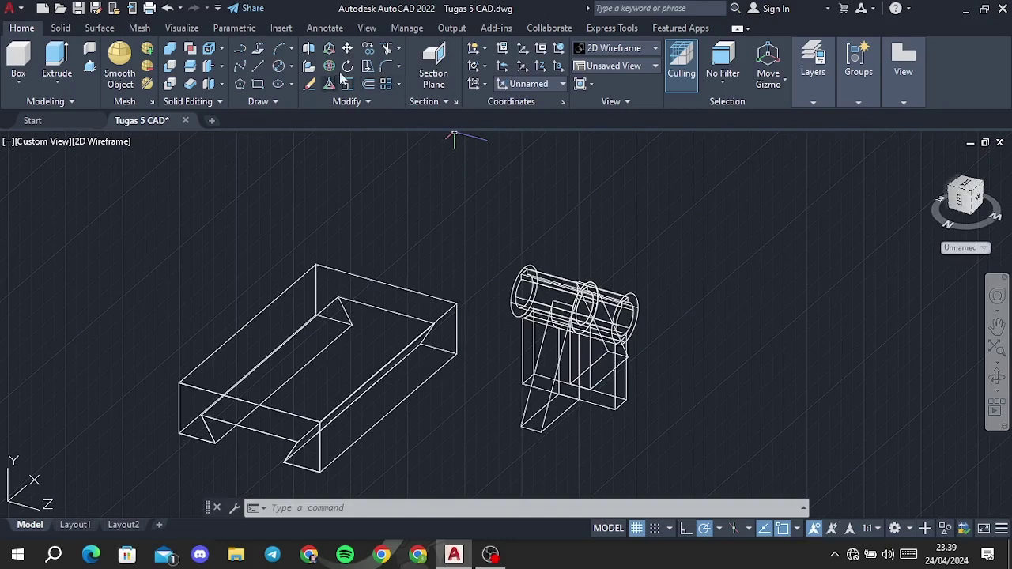
click(263, 67)
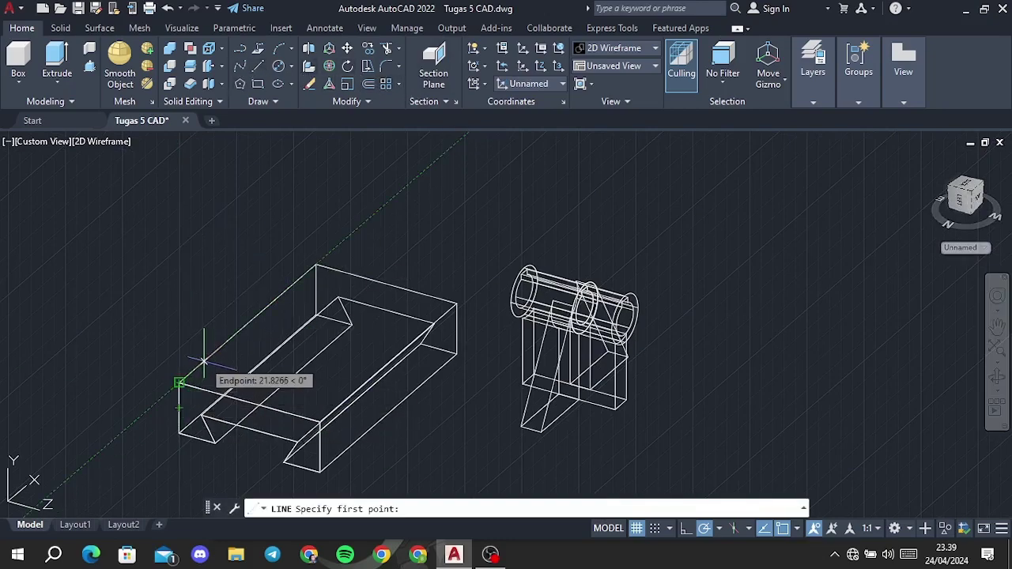
text(50)
key(Return)
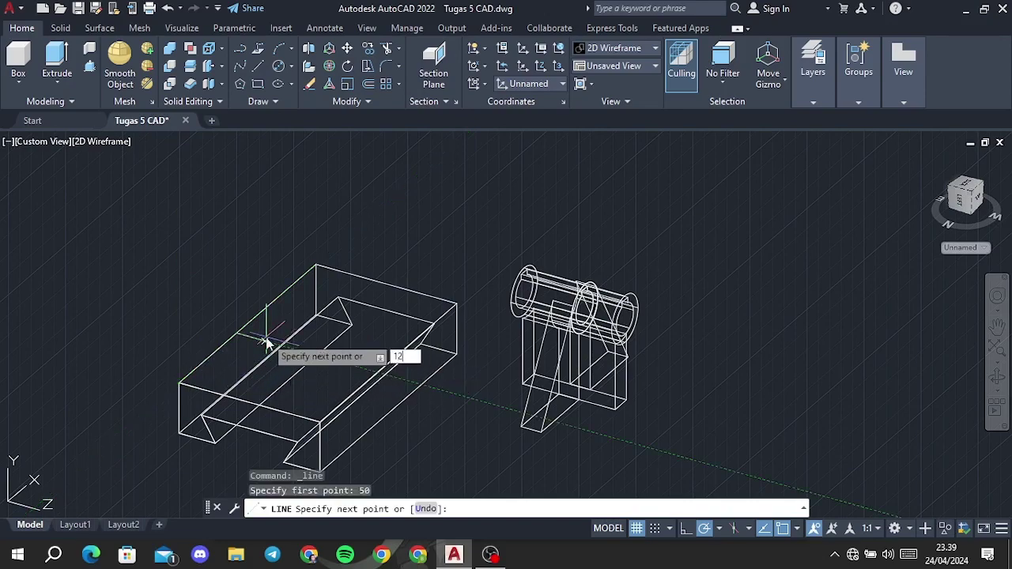
text(12)
key(Return)
key(Escape)
Step: Window-select the hinge bracket and move it from its bottom corner onto the base block
scroll(538, 388, up, 3)
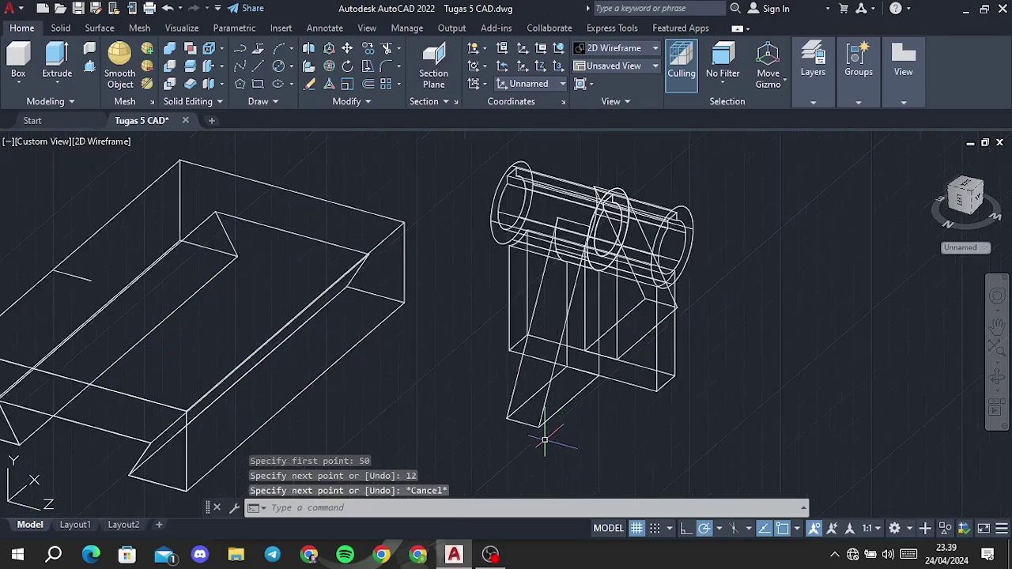
middle_drag(580, 370, 586, 393)
scroll(593, 400, down, 4)
click(525, 231)
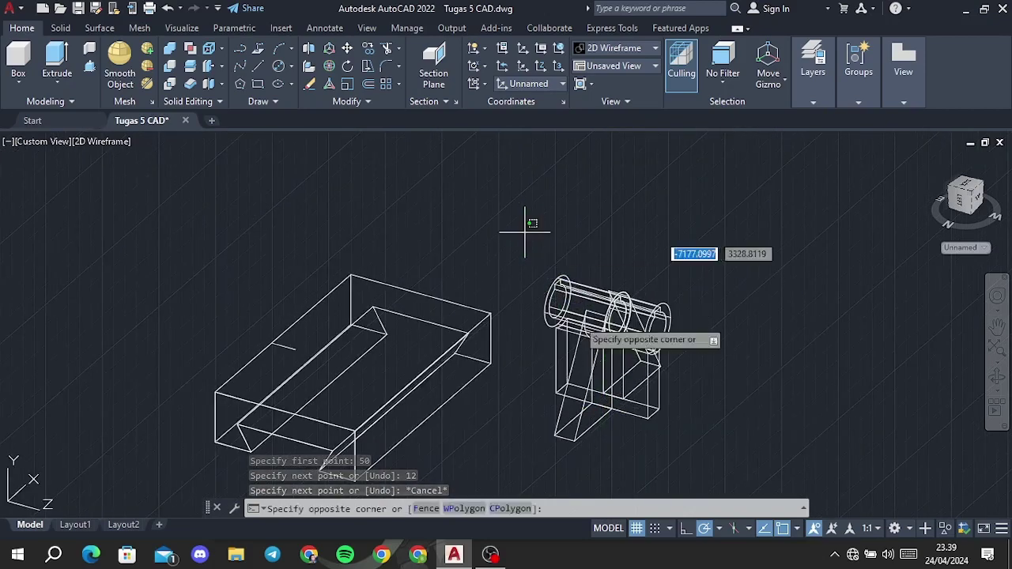
click(712, 474)
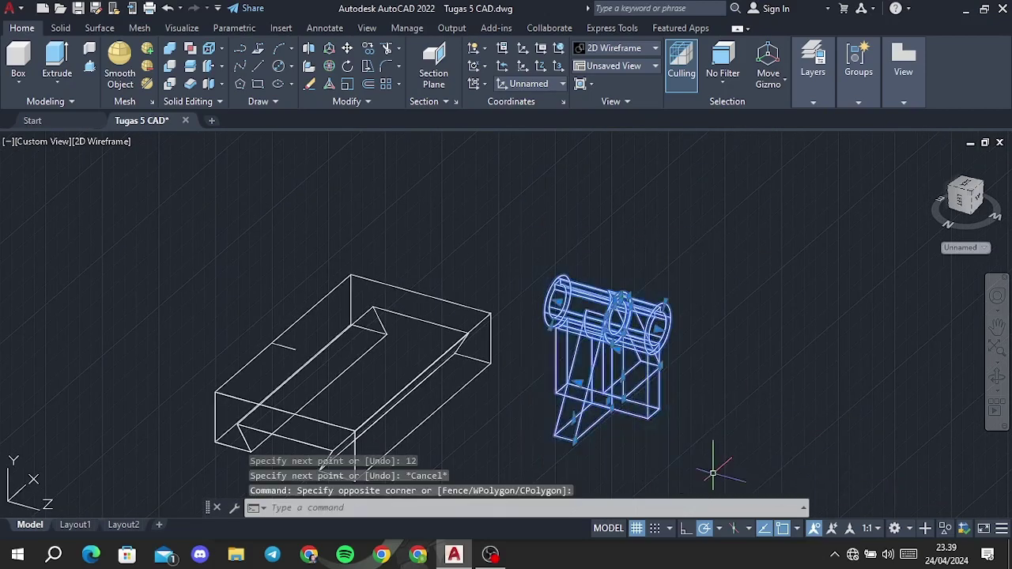
click(348, 49)
scroll(601, 372, up, 4)
click(648, 289)
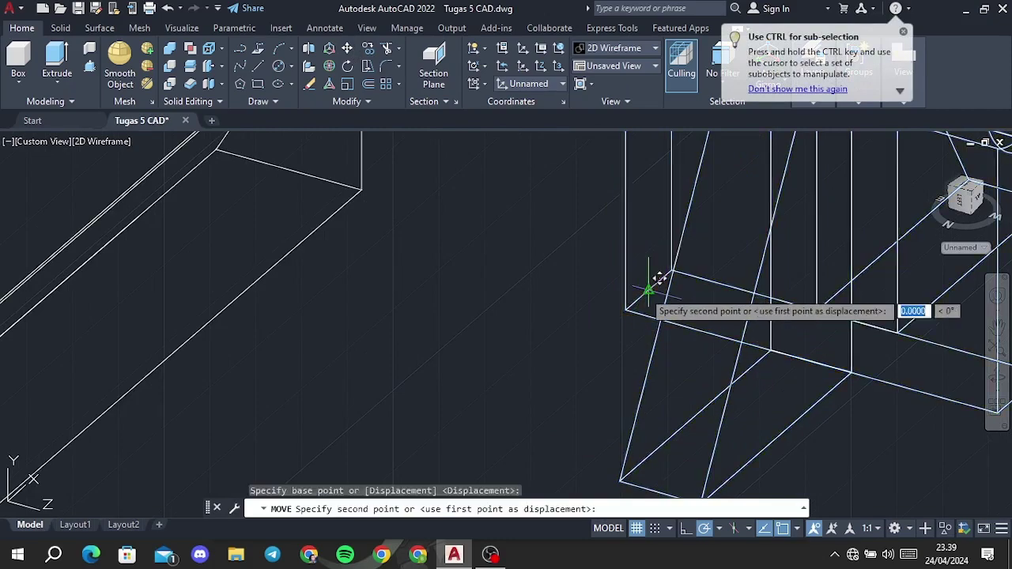
scroll(633, 300, down, 4)
click(113, 265)
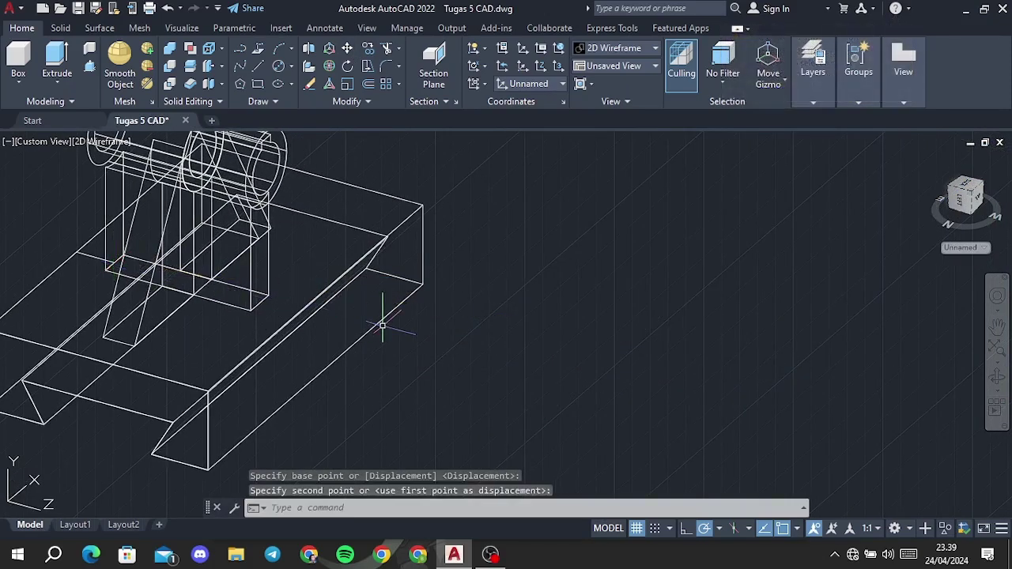
Step: Delete the leftover helper line and centre the assembled model
click(90, 255)
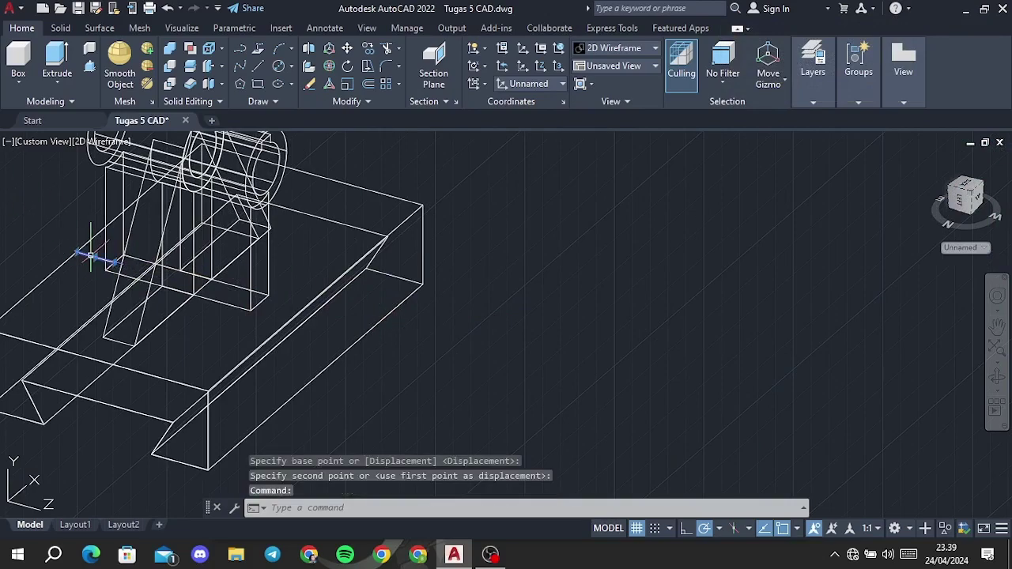
key(Delete)
scroll(348, 232, down, 2)
middle_drag(447, 190, 484, 211)
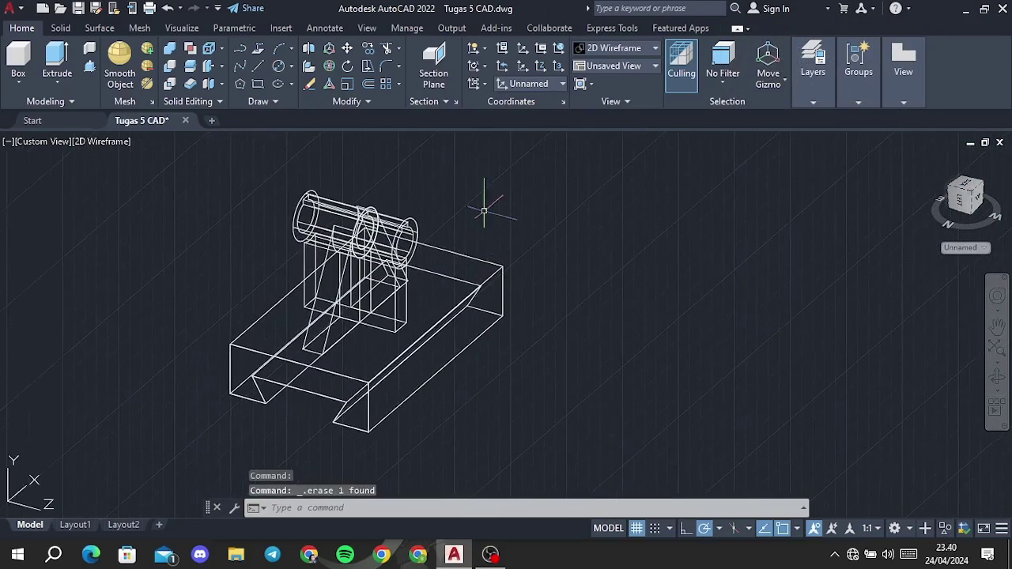
click(633, 49)
Step: Shade the model in Realistic style and inspect it from the ViewCube's Back view
click(788, 87)
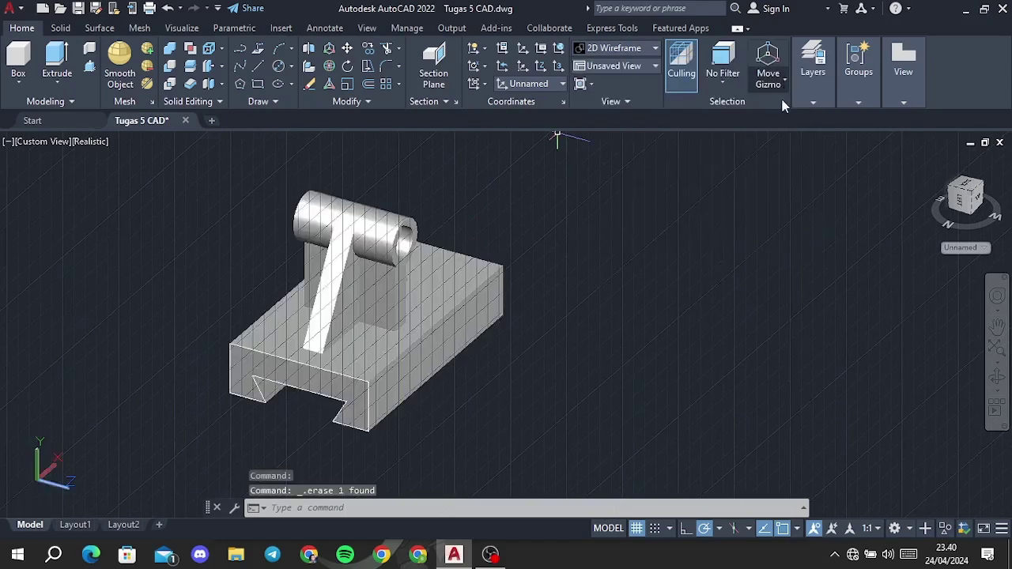
mouse_move(509, 226)
middle_down()
mouse_move(611, 219)
mouse_move(641, 272)
mouse_move(628, 357)
mouse_move(619, 356)
mouse_move(610, 274)
mouse_move(618, 204)
middle_up()
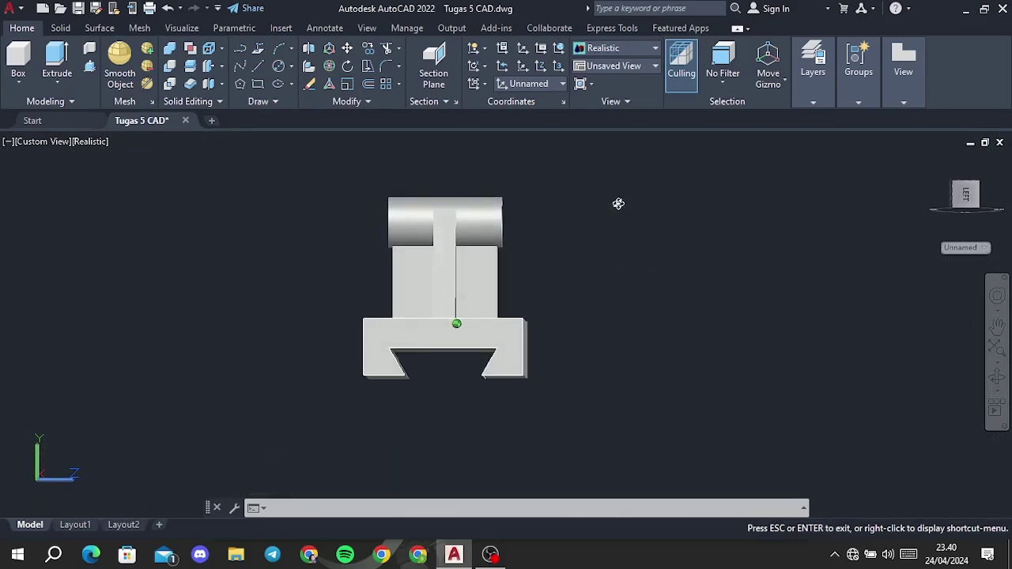
click(965, 196)
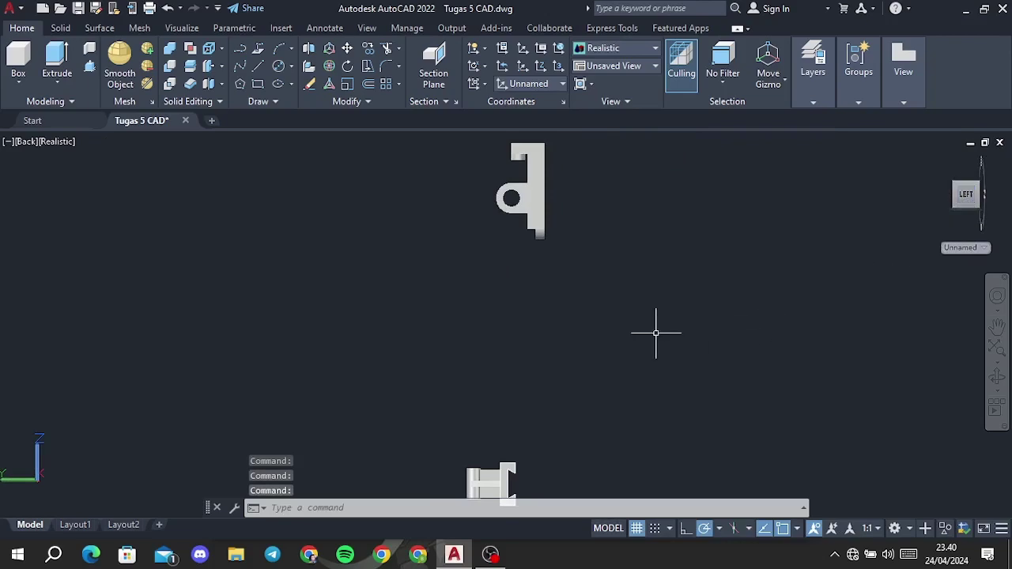
mouse_move(656, 333)
middle_down()
mouse_move(459, 346)
mouse_move(476, 357)
mouse_move(669, 153)
middle_up()
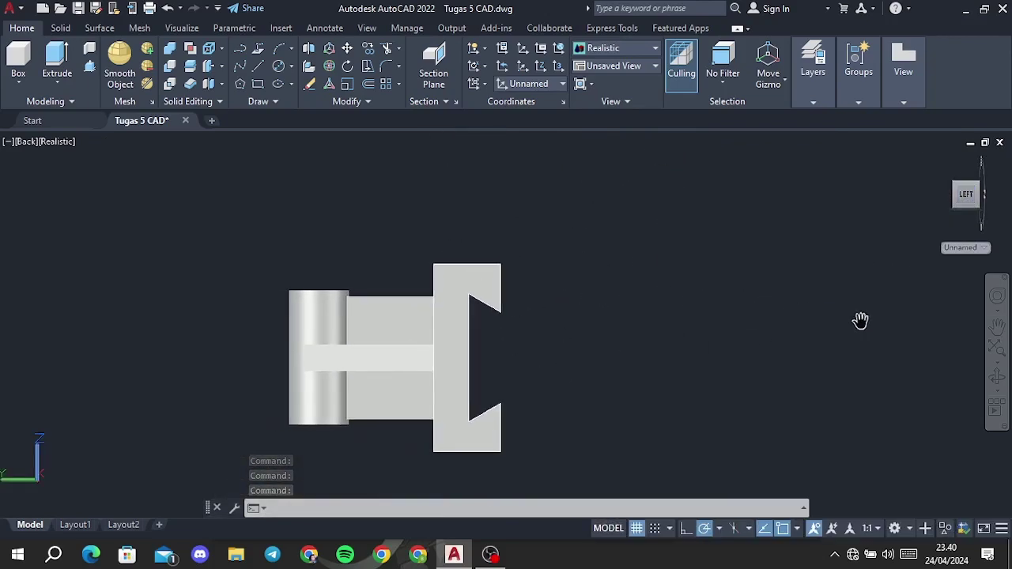
middle_drag(596, 378, 648, 354)
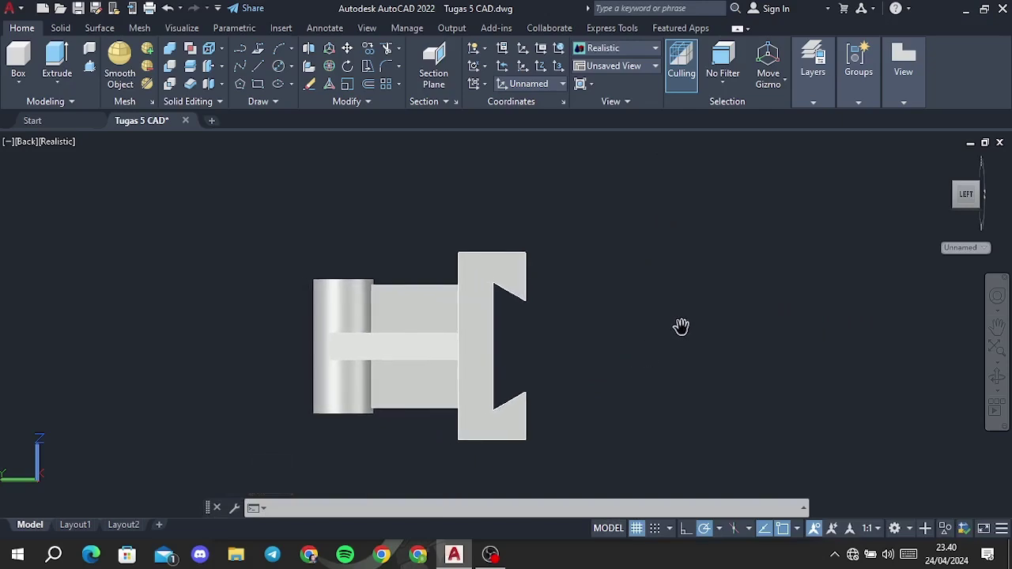
mouse_move(439, 184)
middle_down()
mouse_move(641, 221)
mouse_move(556, 198)
mouse_move(637, 251)
mouse_move(617, 241)
middle_up()
Step: Orbit back to an angled view and switch to 2D Wireframe
mouse_move(632, 281)
shift+middle_down()
mouse_move(622, 291)
mouse_move(572, 296)
shift+middle_up()
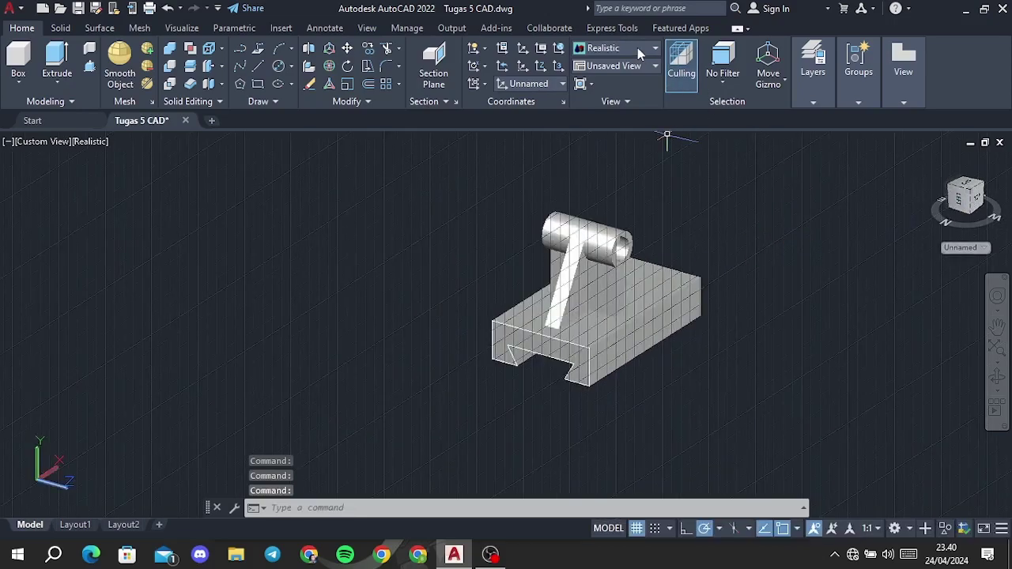
click(637, 47)
click(599, 76)
mouse_move(692, 278)
shift+middle_down()
mouse_move(736, 356)
mouse_move(746, 400)
mouse_move(744, 274)
mouse_move(753, 251)
mouse_move(693, 316)
shift+middle_up()
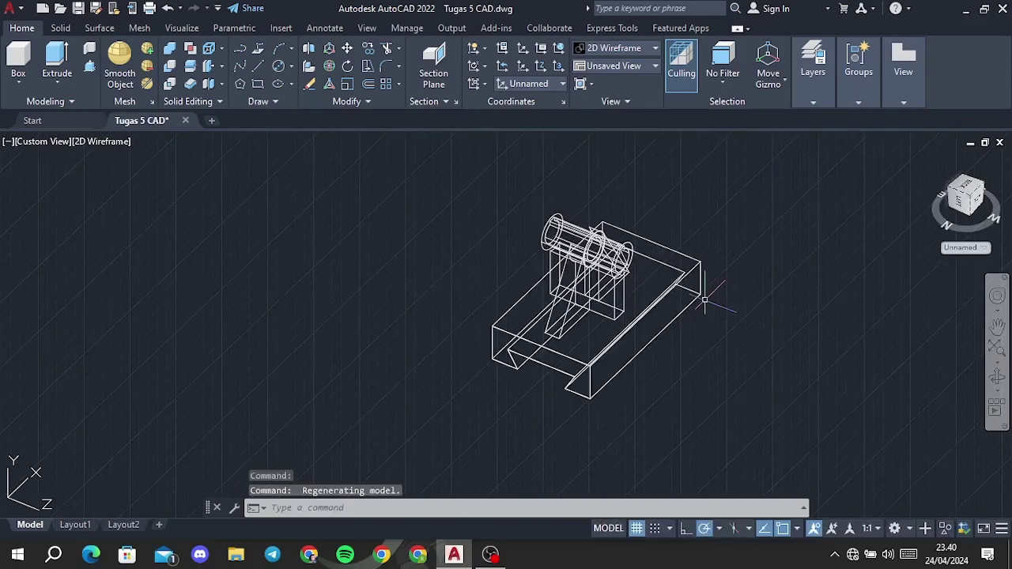
Step: Start an edge fillet on the solid with a 2.5 radius
text(fi)
click(422, 254)
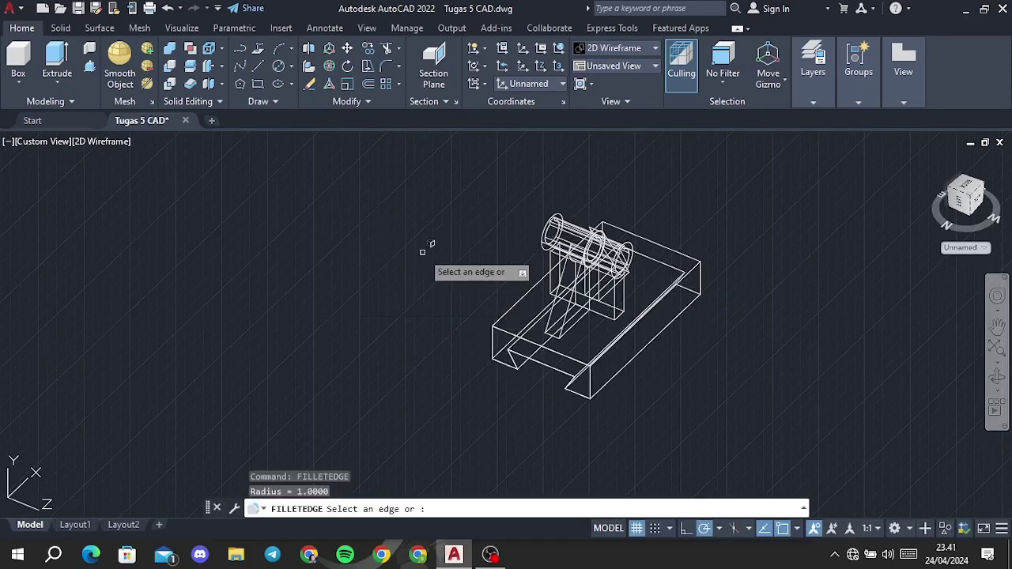
text(r)
key(Return)
text(2.5)
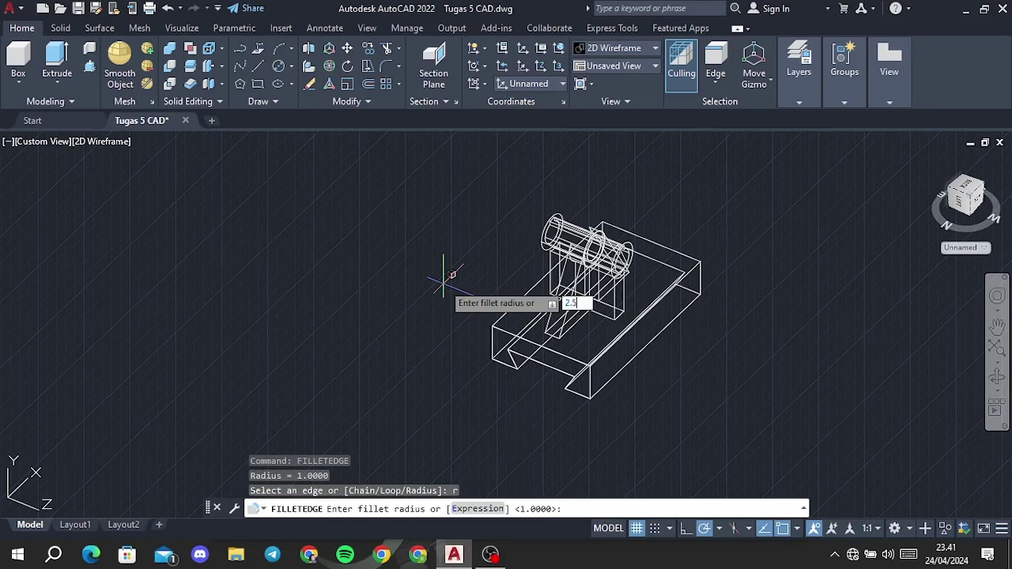
key(Return)
Step: Pick the base block's top-left, front and right top edges for the fillet
scroll(446, 281, up, 3)
scroll(439, 265, up, 2)
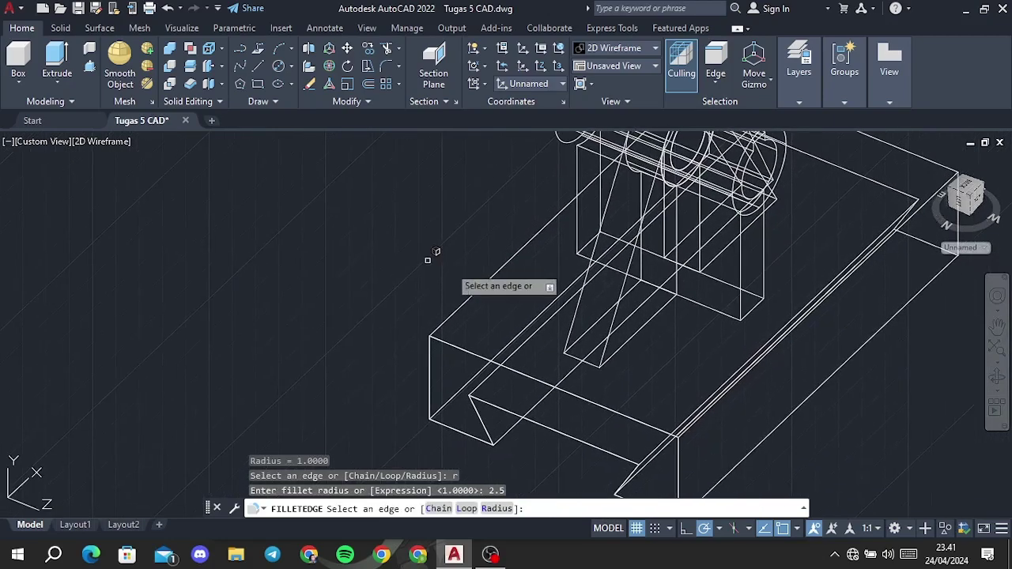
click(479, 285)
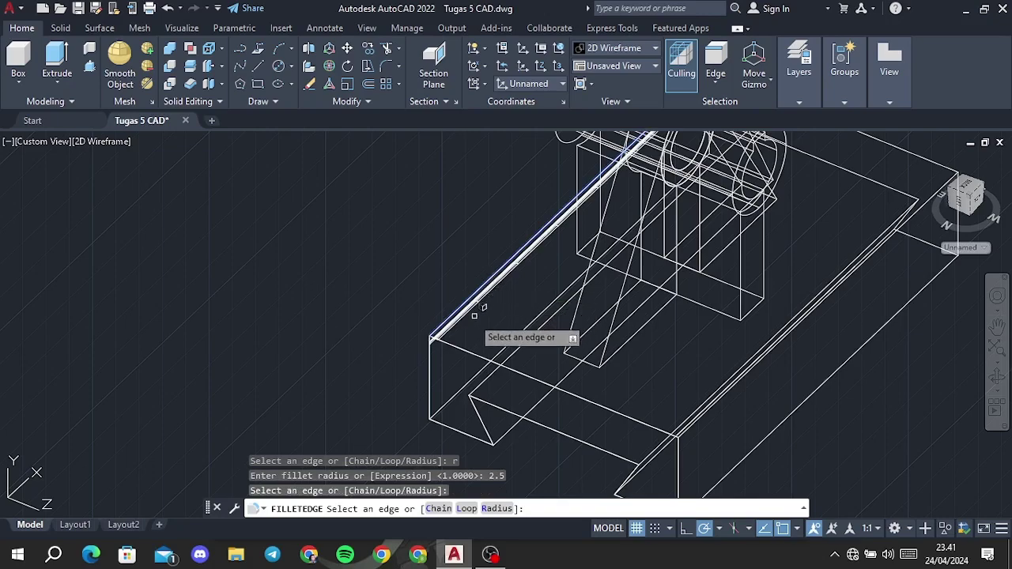
click(472, 354)
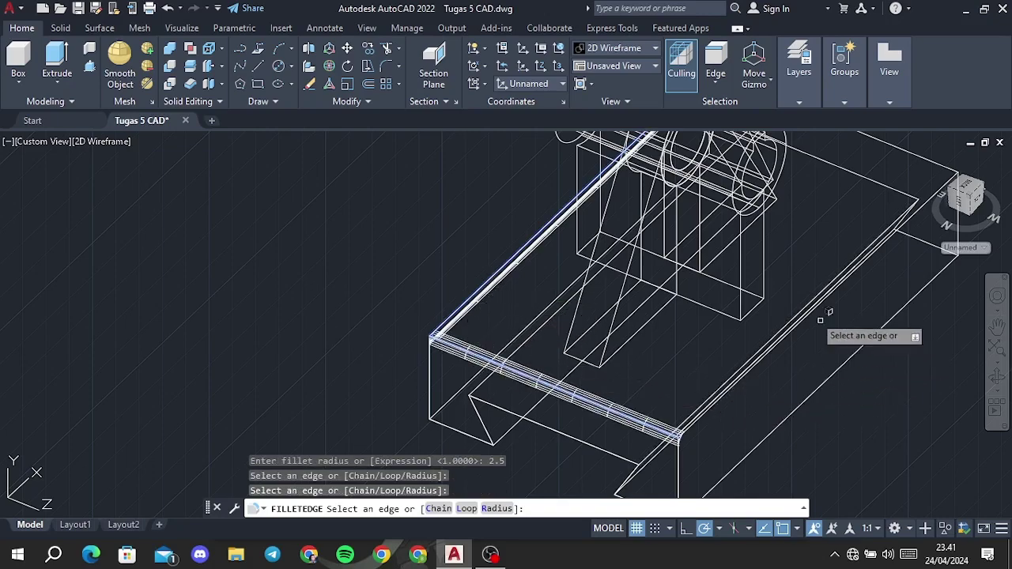
mouse_move(747, 351)
shift+middle_down()
mouse_move(815, 306)
mouse_move(687, 207)
mouse_move(830, 214)
shift+middle_up()
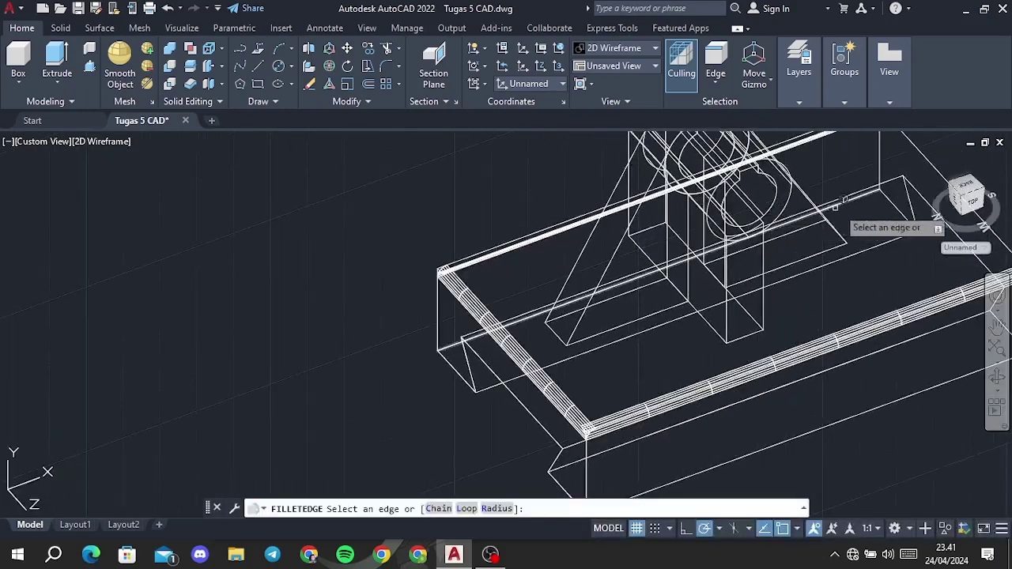
scroll(791, 222, down, 2)
click(818, 219)
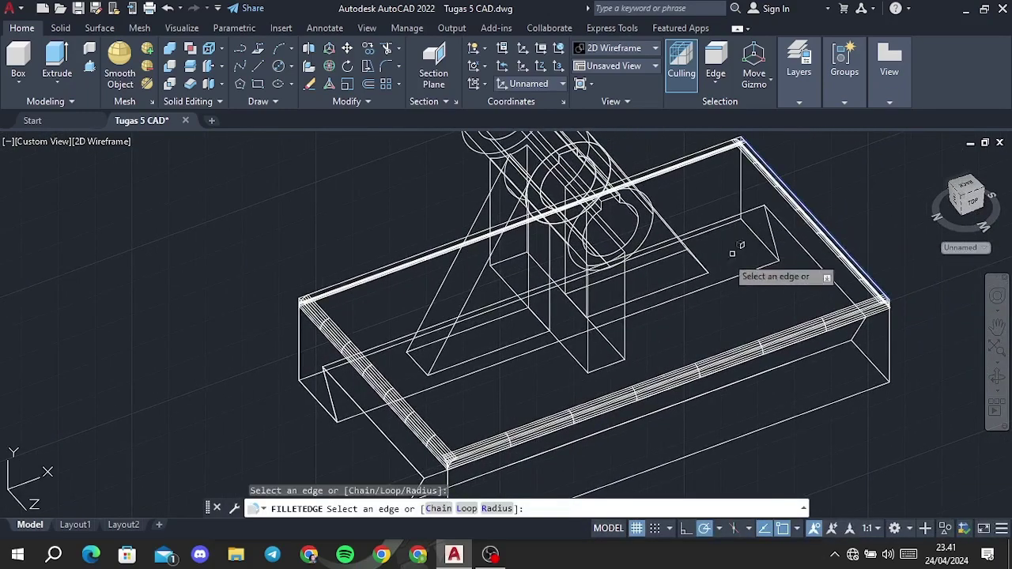
click(716, 306)
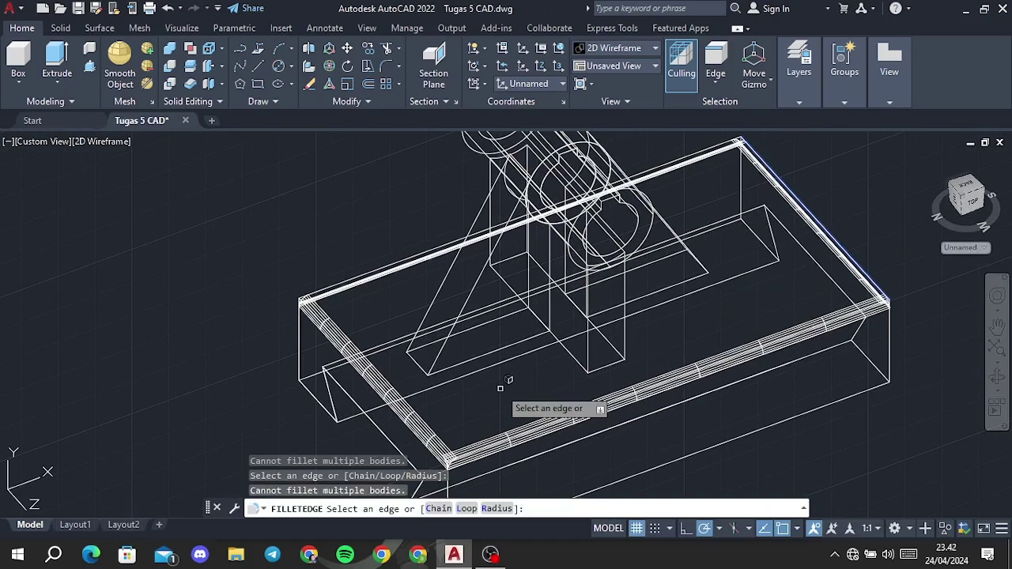
key(Return)
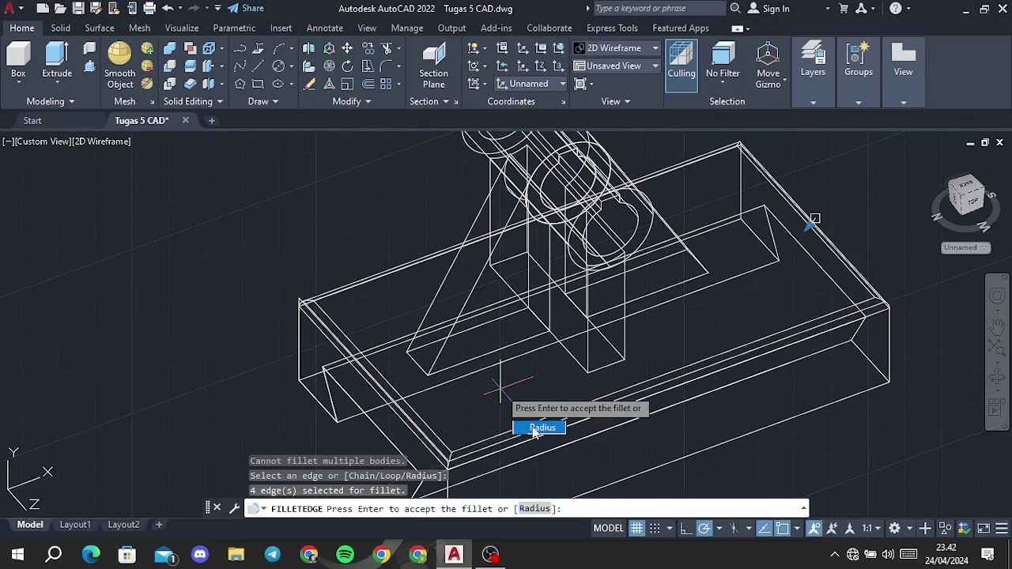
Step: Cancel the edge fillet at the radius prompt without applying it
click(542, 428)
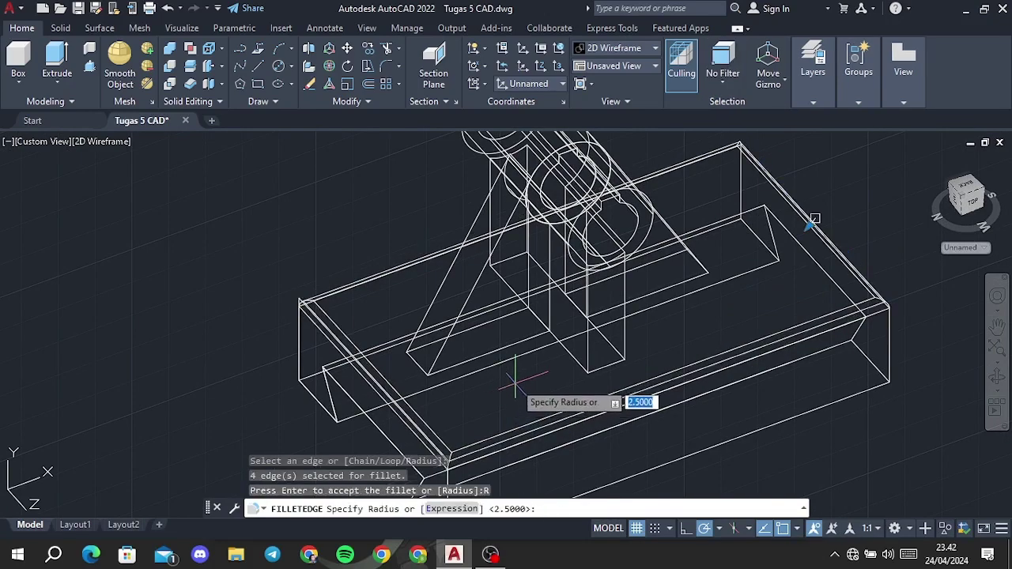
key(Return)
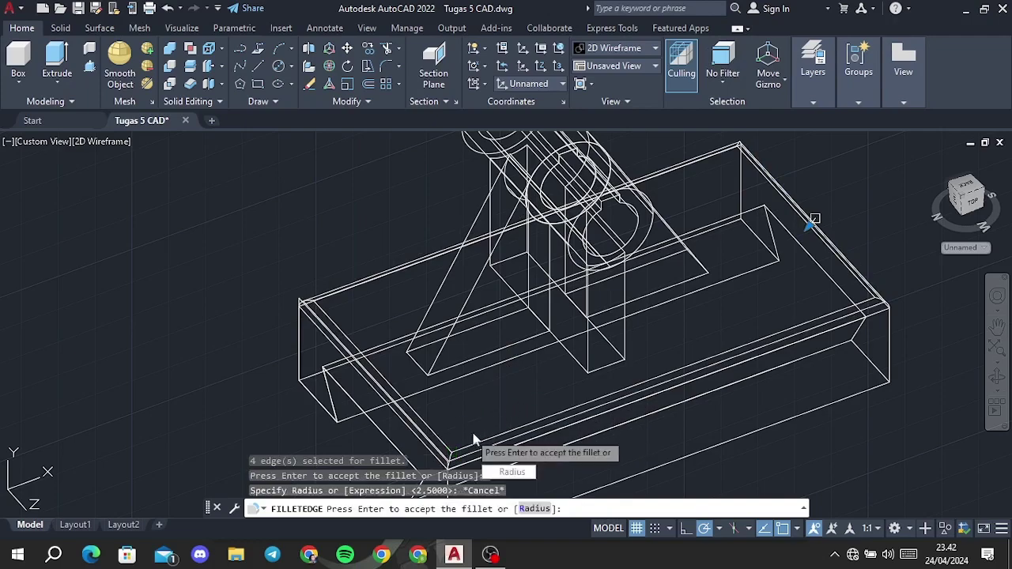
key(Escape)
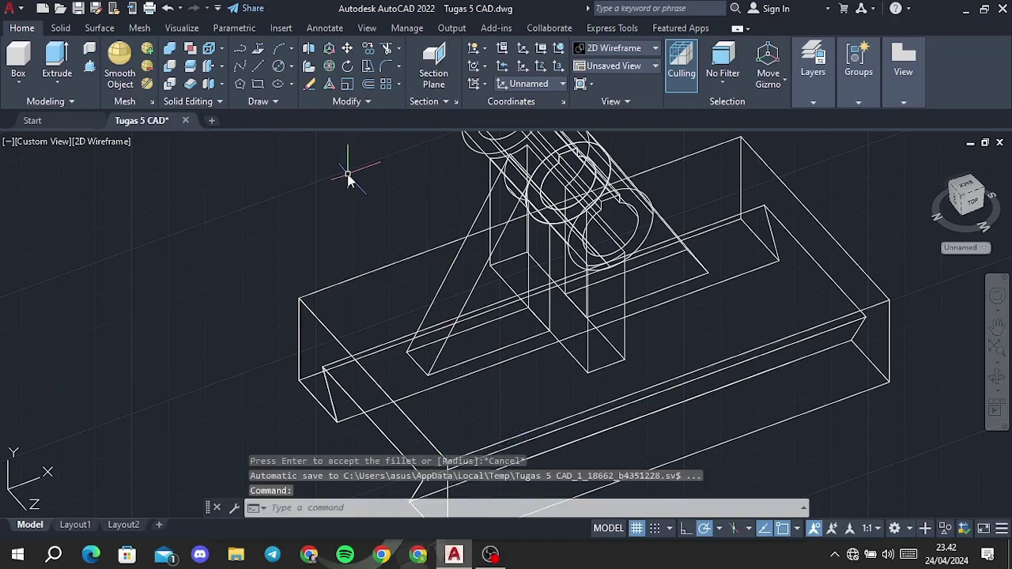
Step: Start FILLETEDGE on the base block and set the radius to 2.5
text(fill)
click(410, 237)
text(r)
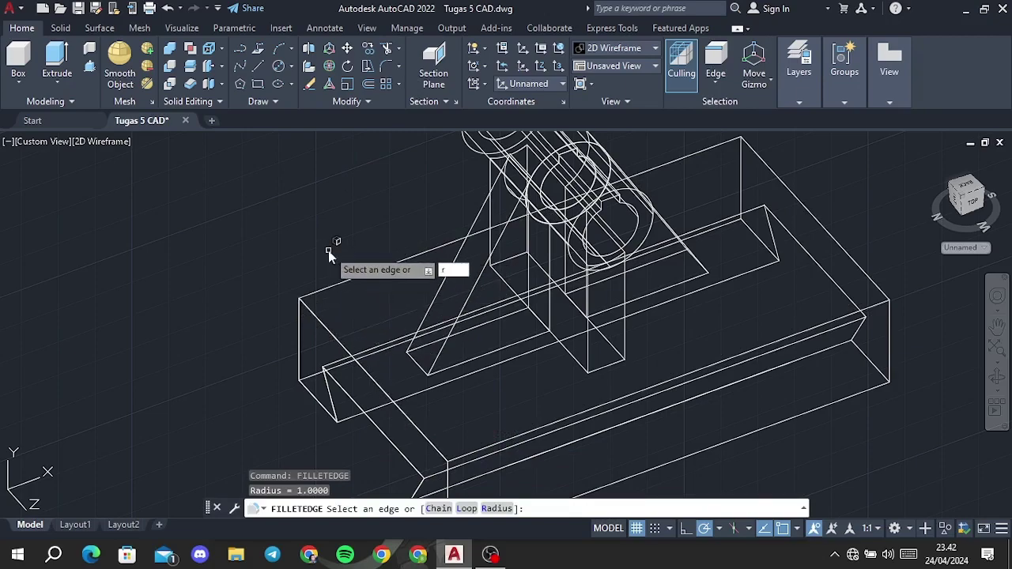
key(Return)
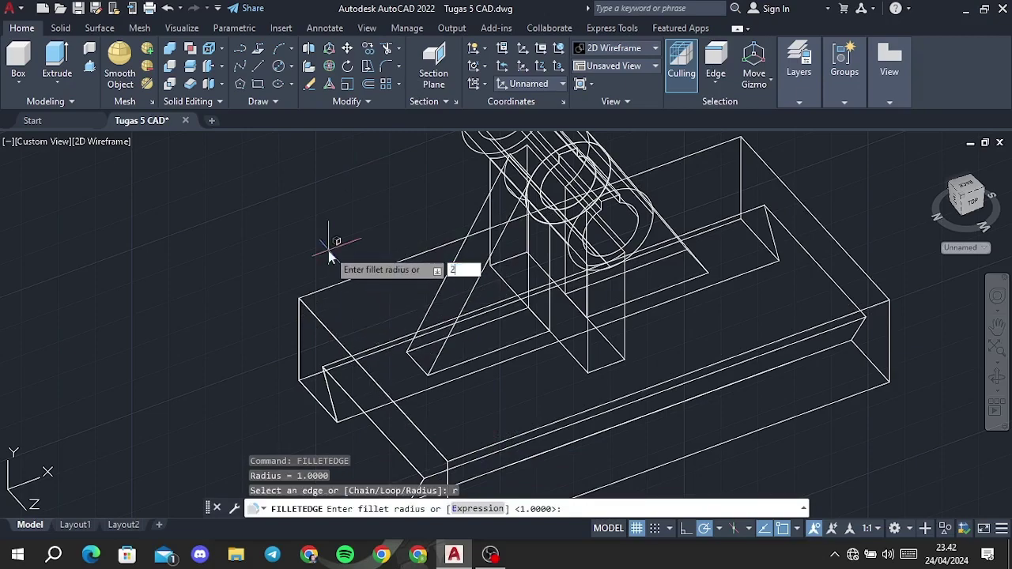
key(Return)
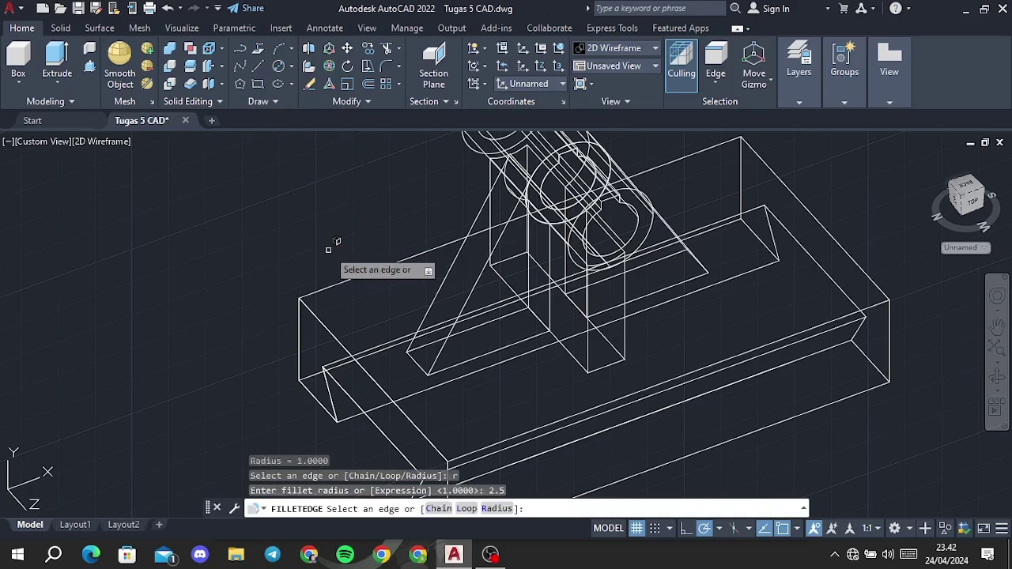
Step: Pick the base block's top edges, orbiting to reach them, and apply the fillet to all eight
click(326, 323)
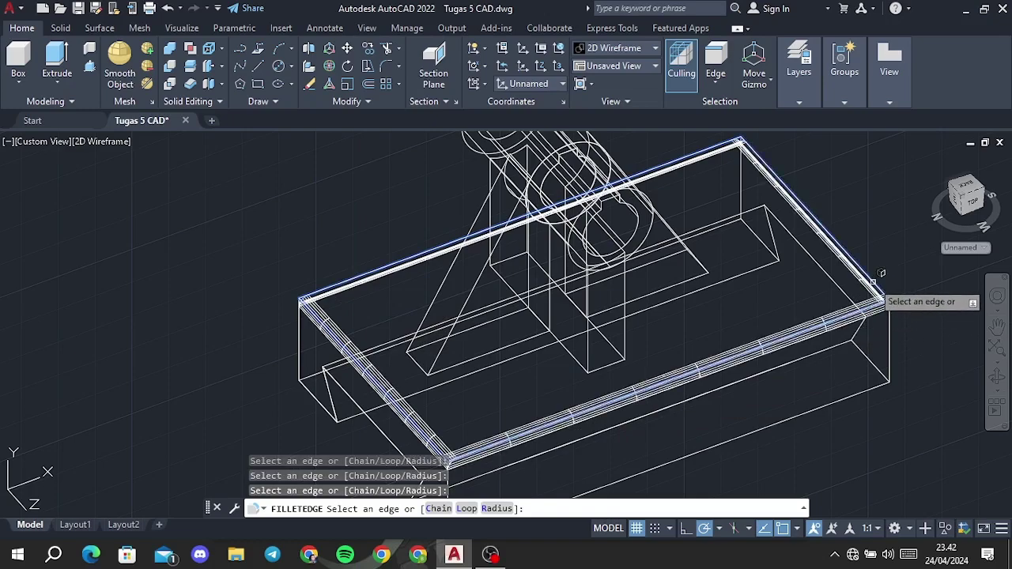
middle_drag(715, 405, 683, 348)
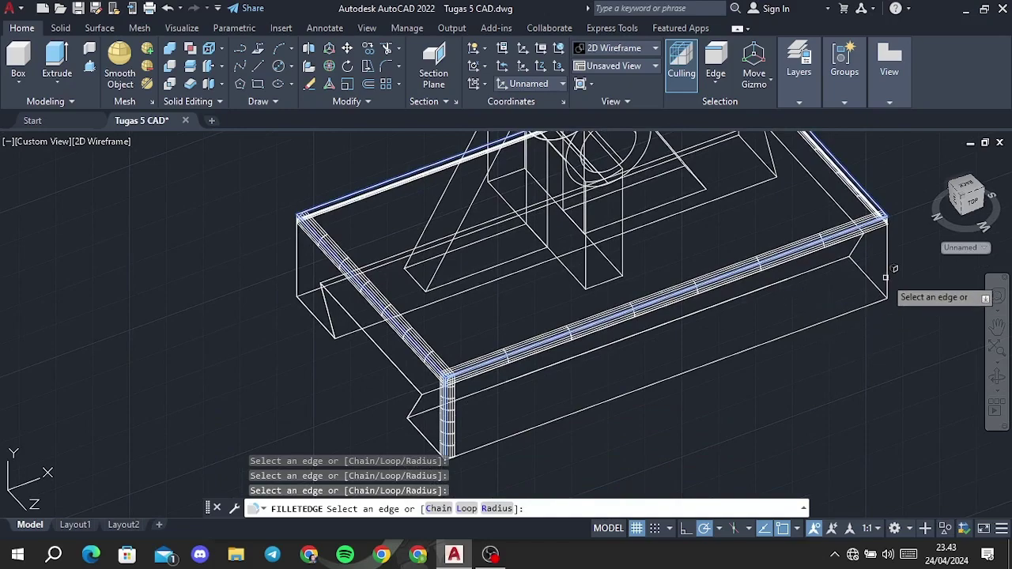
shift+middle_drag(887, 272, 708, 234)
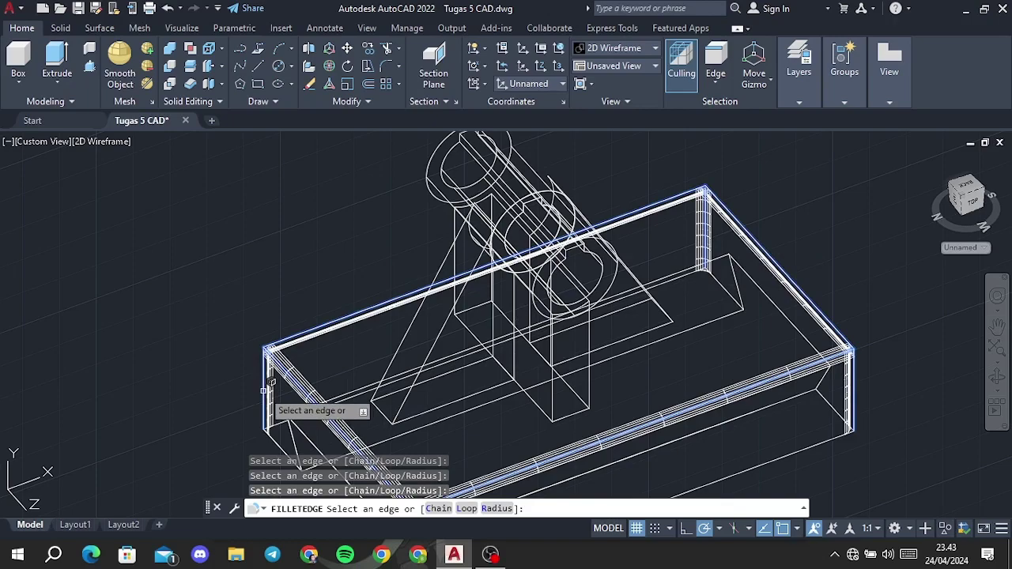
scroll(309, 252, down, 1)
scroll(309, 252, down, 2)
key(Return)
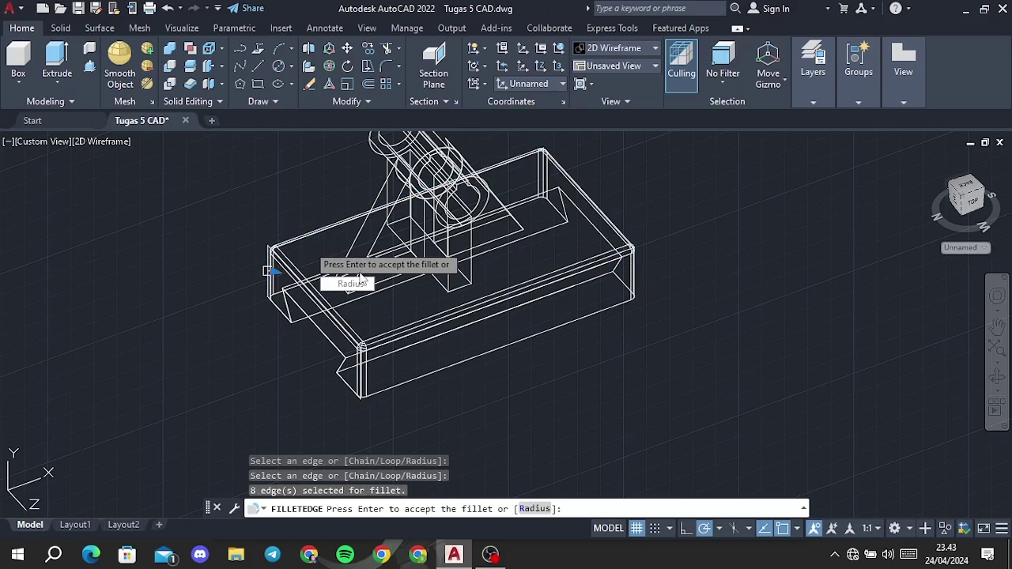
key(Return)
Step: Show the model in the Realistic visual style and recentre it
click(653, 49)
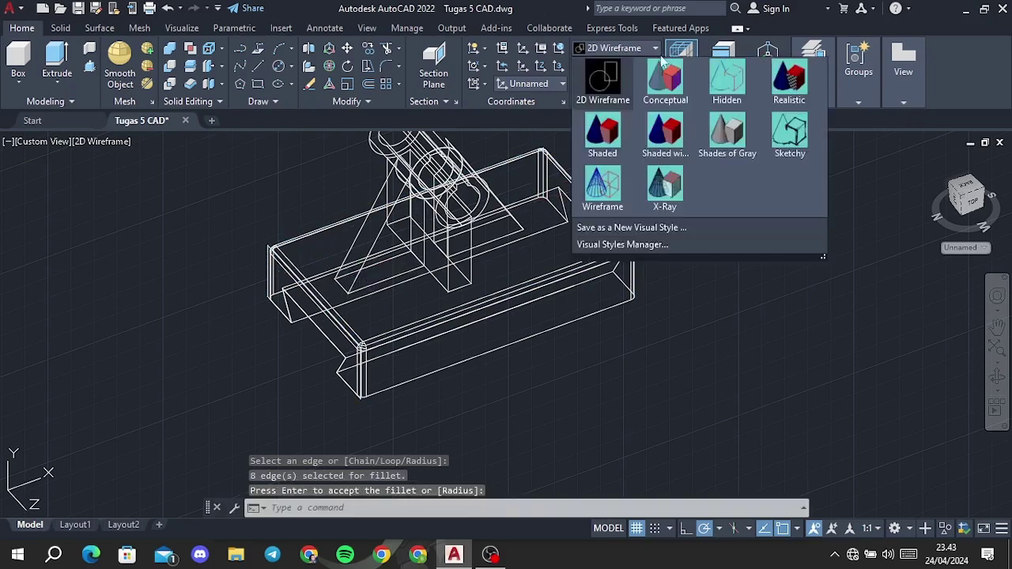
click(790, 83)
scroll(625, 273, up, 1)
scroll(633, 267, up, 2)
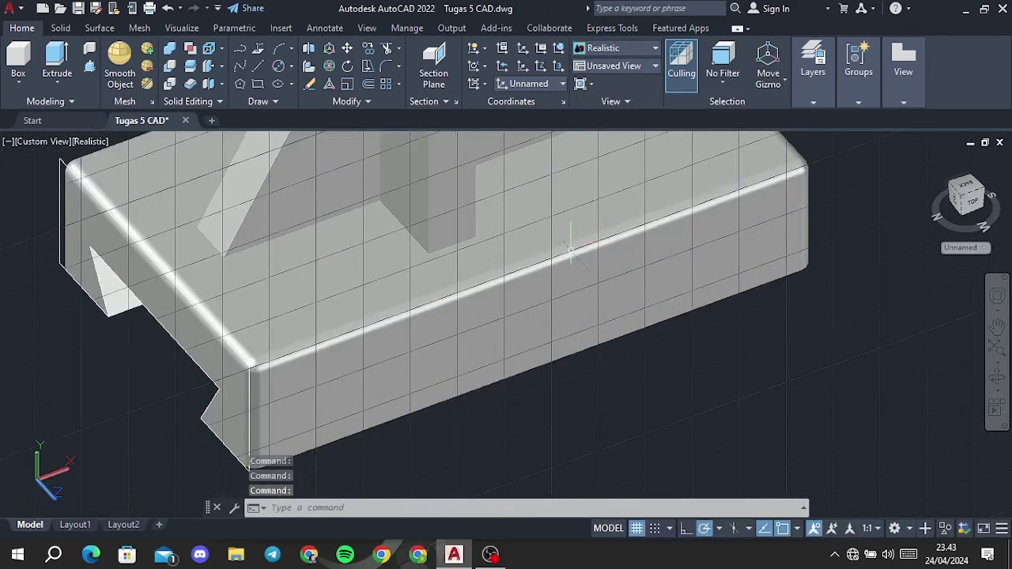
scroll(581, 226, down, 3)
middle_drag(581, 226, 571, 259)
Step: Try the Sketchy style, then settle on Shaded with Edges
click(655, 48)
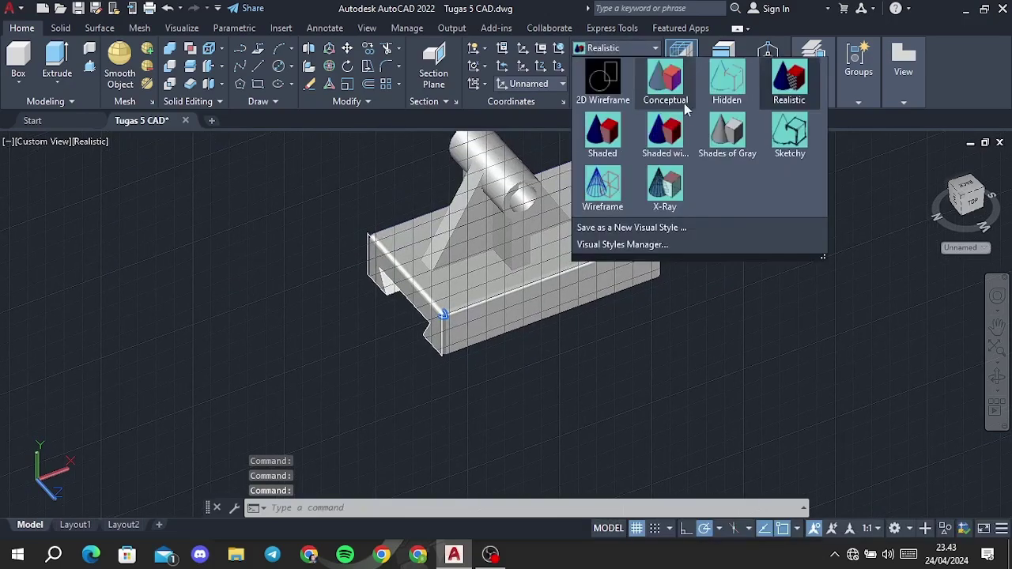
click(777, 136)
scroll(605, 269, up, 3)
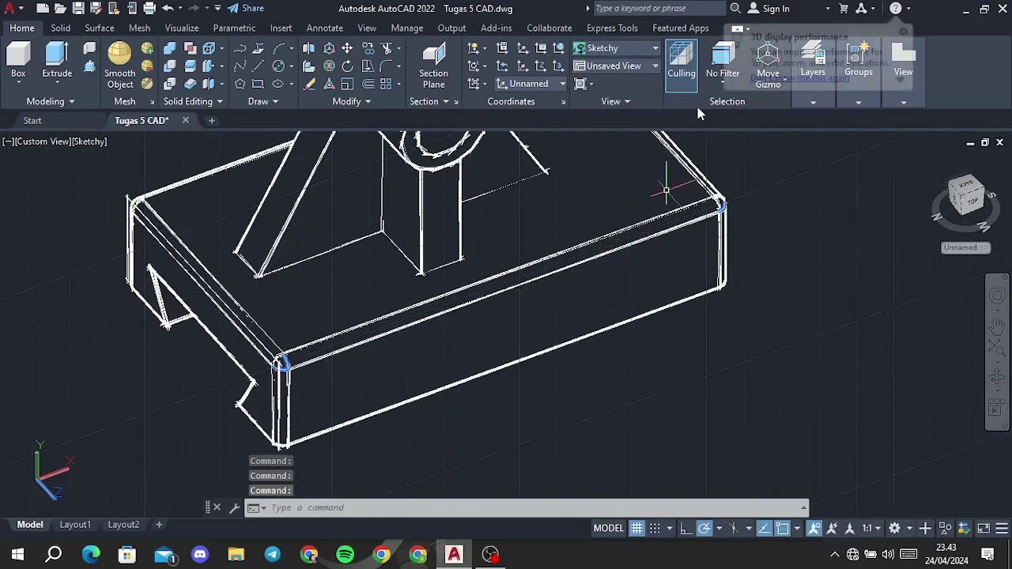
click(649, 48)
click(679, 141)
Step: Orbit the model to a side view and select the bracket solid
middle_drag(500, 199, 502, 266)
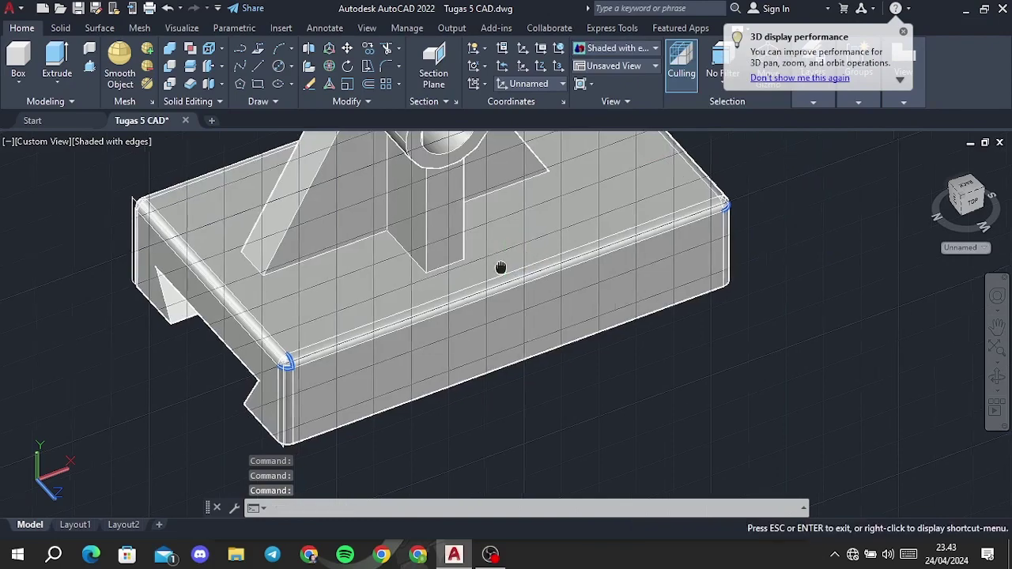
scroll(569, 275, up, 2)
key(Escape)
key(Escape)
key(Escape)
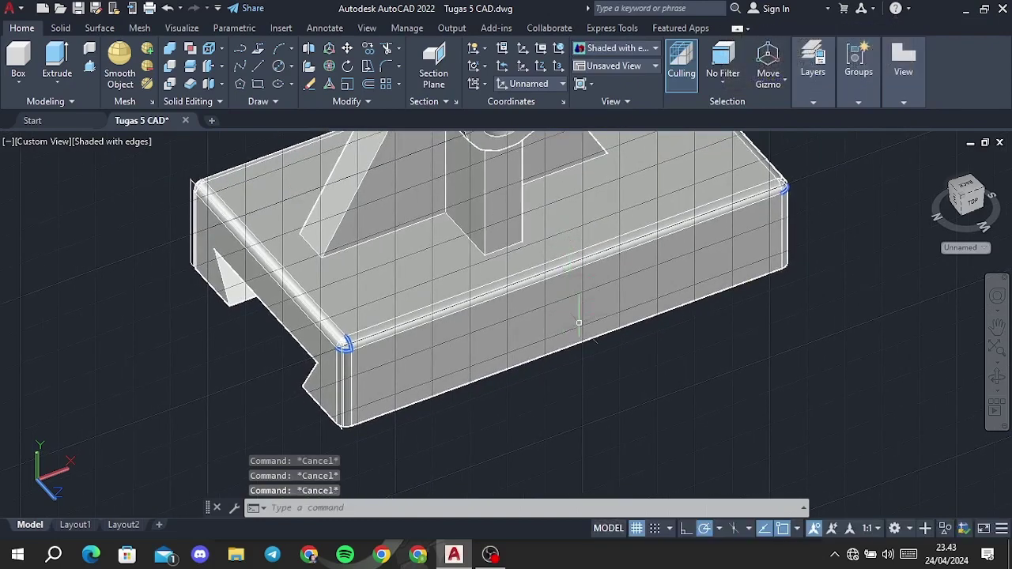
shift+middle_drag(564, 310, 687, 253)
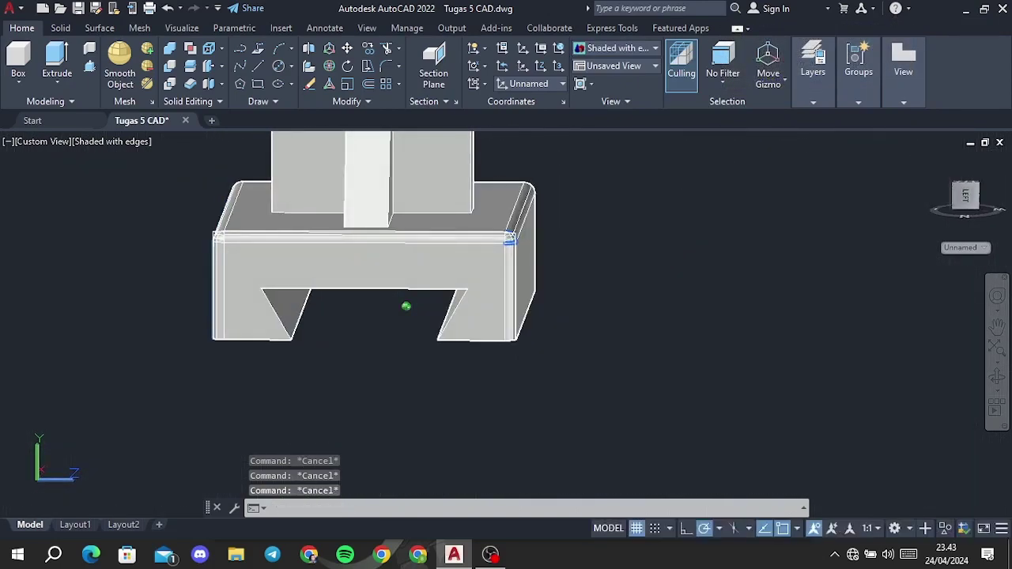
click(510, 240)
Step: Zoom to extents to fit all drawing parts, then centre the bracket
key(Escape)
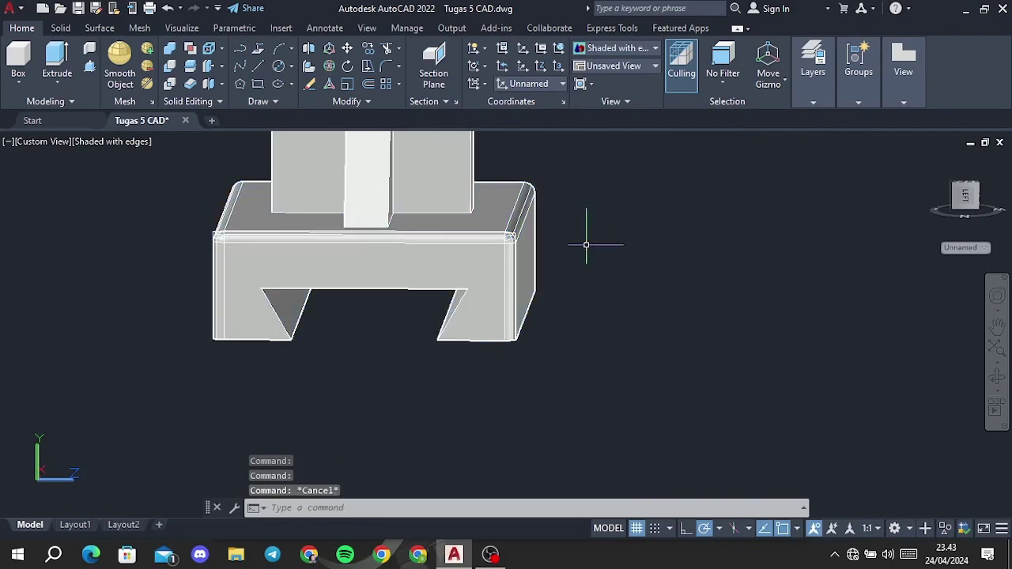
middle_click(588, 219)
middle_click(588, 219)
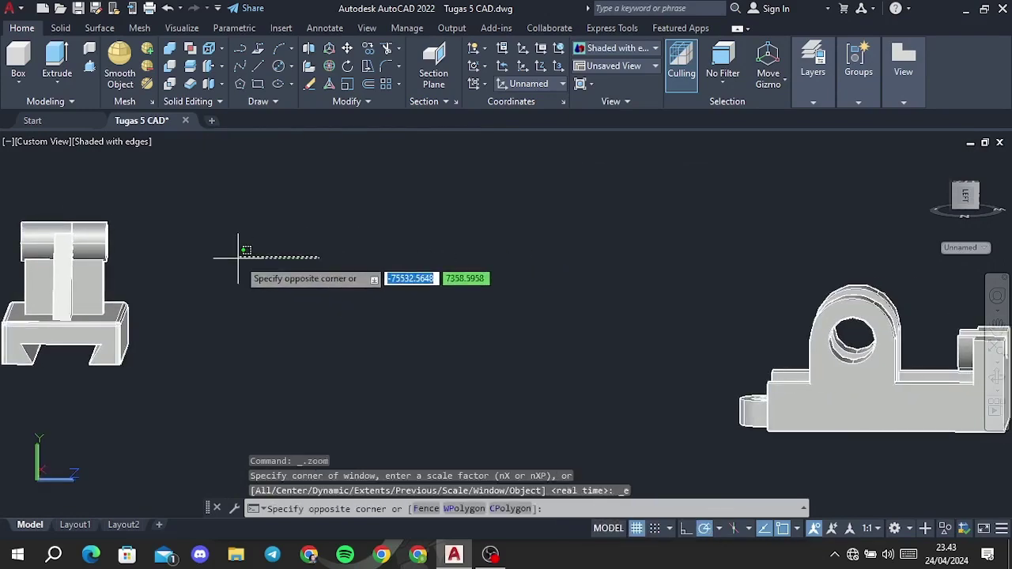
key(Escape)
mouse_move(222, 255)
middle_down()
mouse_move(402, 230)
mouse_move(424, 242)
middle_up()
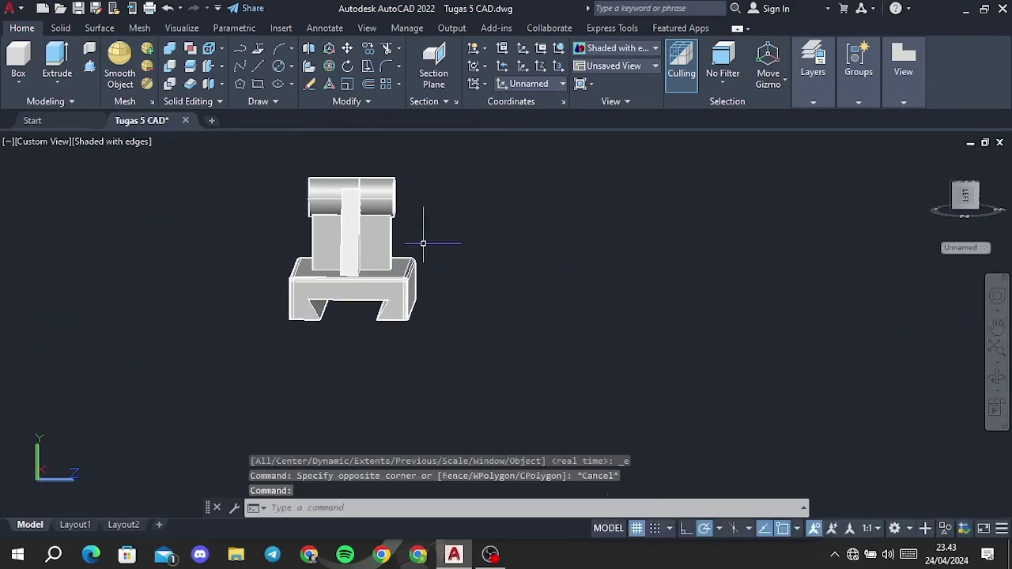
scroll(400, 245, up, 3)
scroll(458, 271, up, 1)
shift+right_click(526, 281)
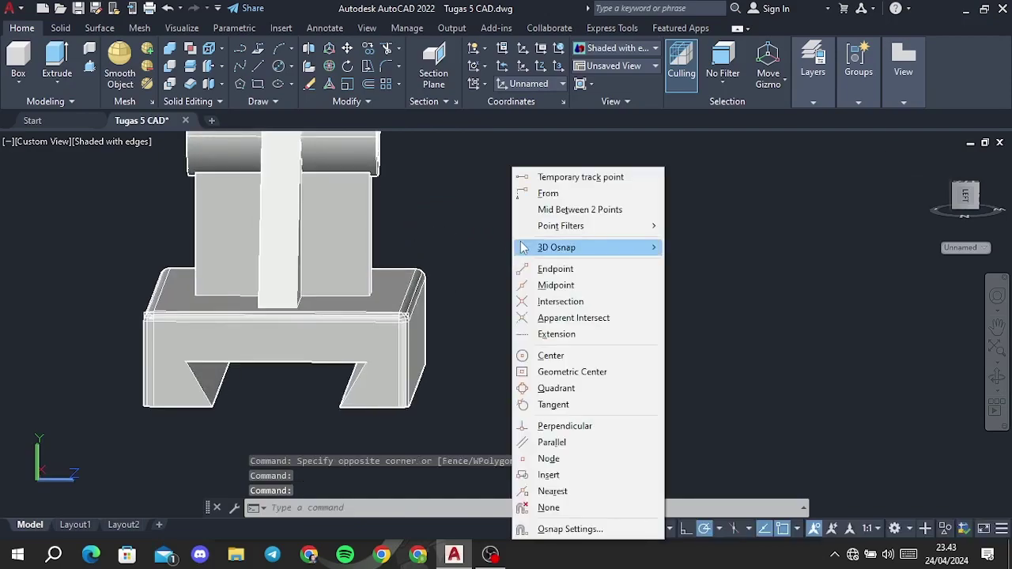
key(Escape)
Step: Orbit toward a view from above and zoom until the bored support block fills the view
mouse_move(448, 252)
shift+middle_down()
mouse_move(459, 237)
mouse_move(779, 238)
mouse_move(626, 292)
mouse_move(506, 289)
mouse_move(509, 280)
shift+middle_up()
click(577, 294)
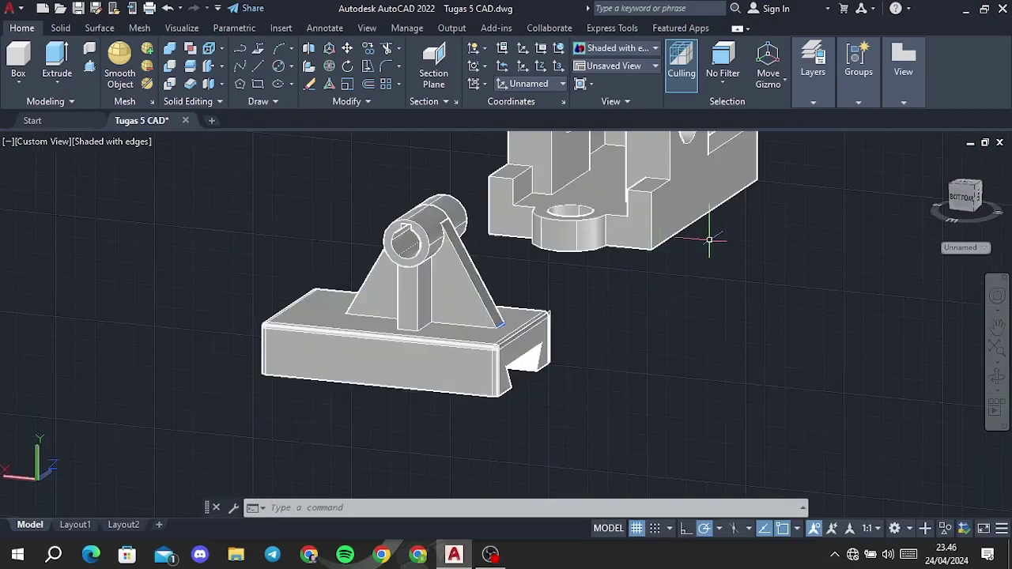
mouse_move(709, 240)
shift+middle_down()
mouse_move(653, 271)
mouse_move(564, 240)
mouse_move(342, 299)
mouse_move(564, 319)
mouse_move(712, 198)
mouse_move(981, 205)
shift+middle_up()
scroll(807, 301, down, 2)
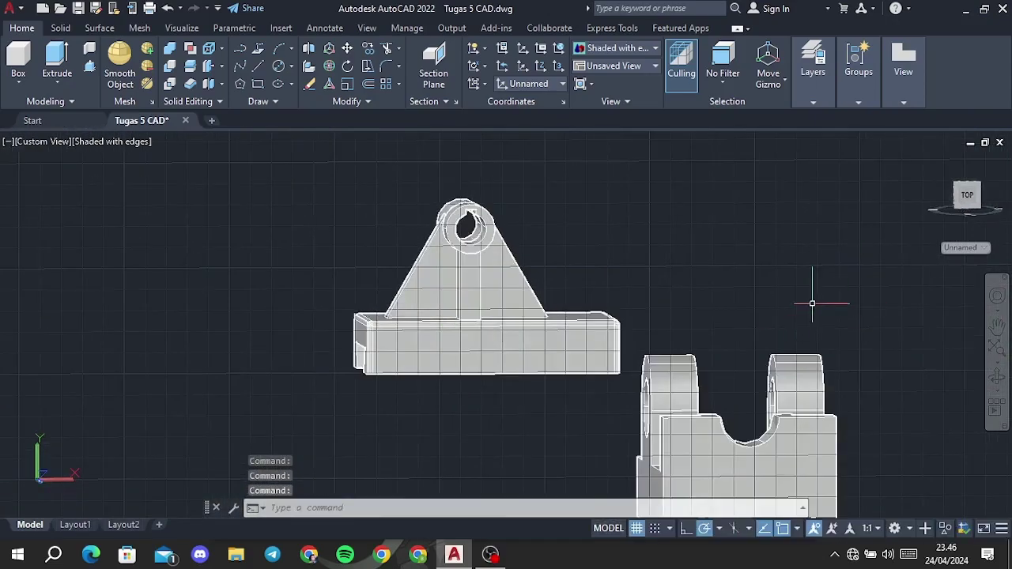
scroll(807, 301, down, 3)
scroll(822, 287, down, 3)
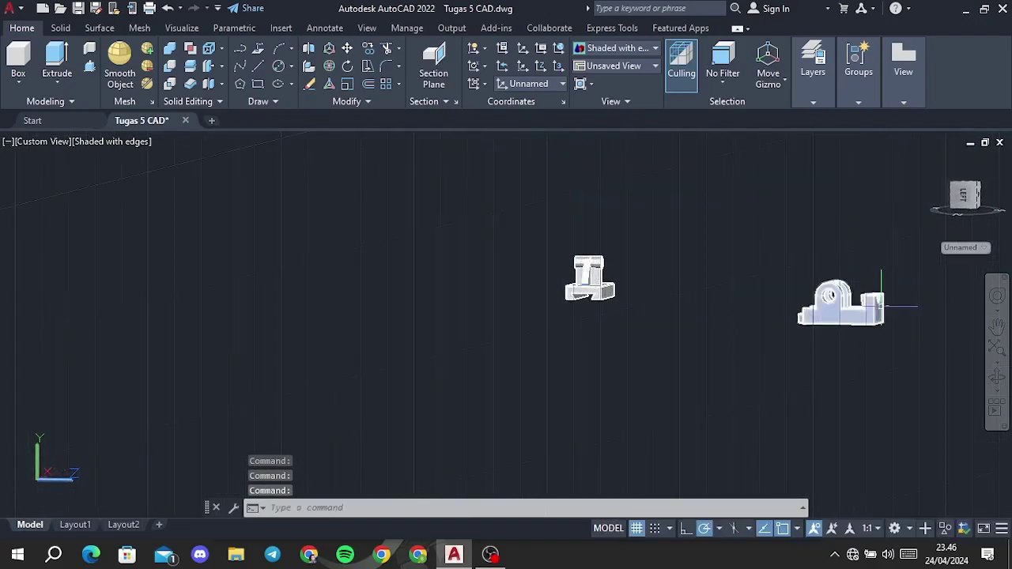
scroll(712, 327, up, 5)
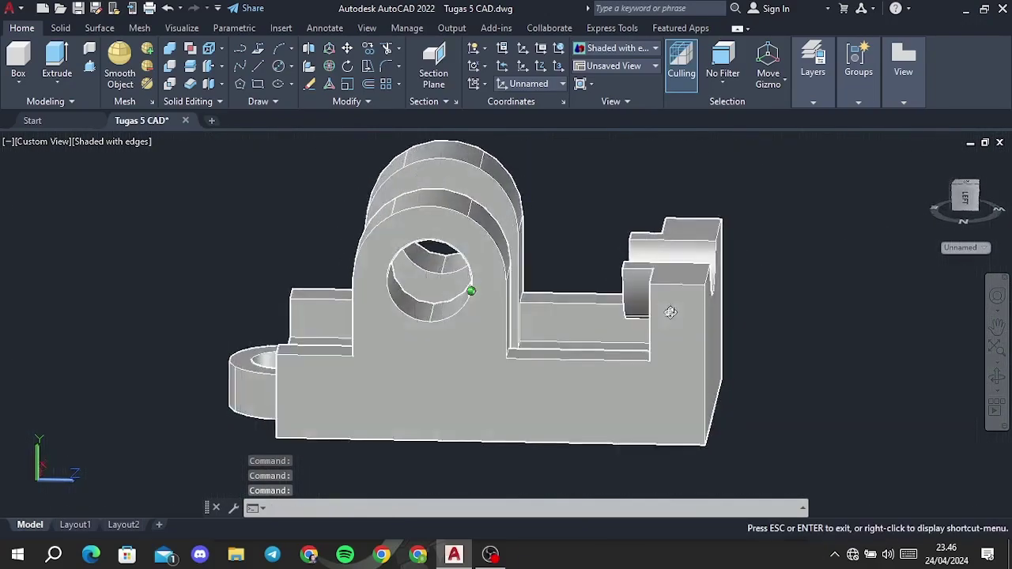